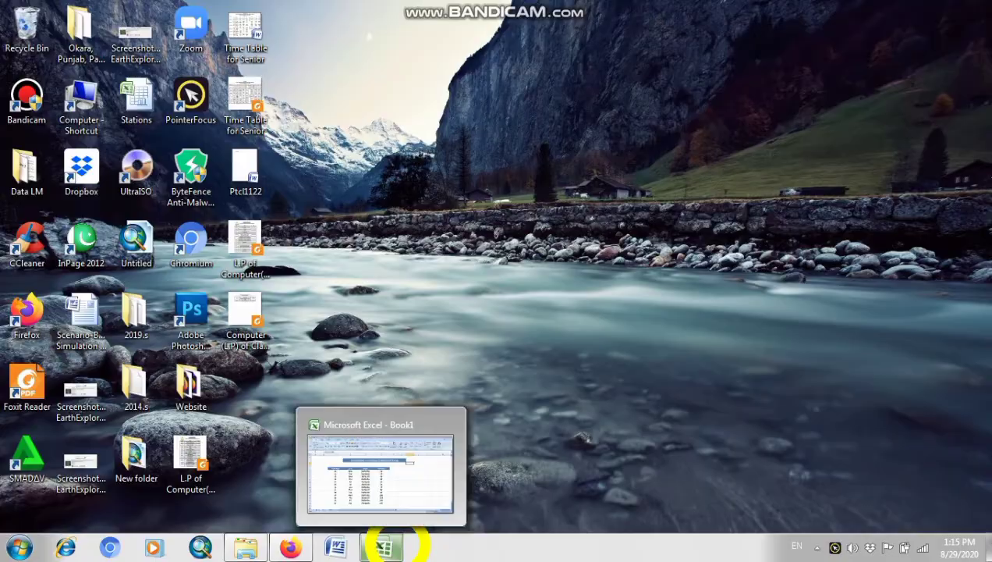
# - Switch to the Book1 workbook in Excel and examine the Numbers, Text, dates and second Numbers columns
pyautogui.click(390, 543)
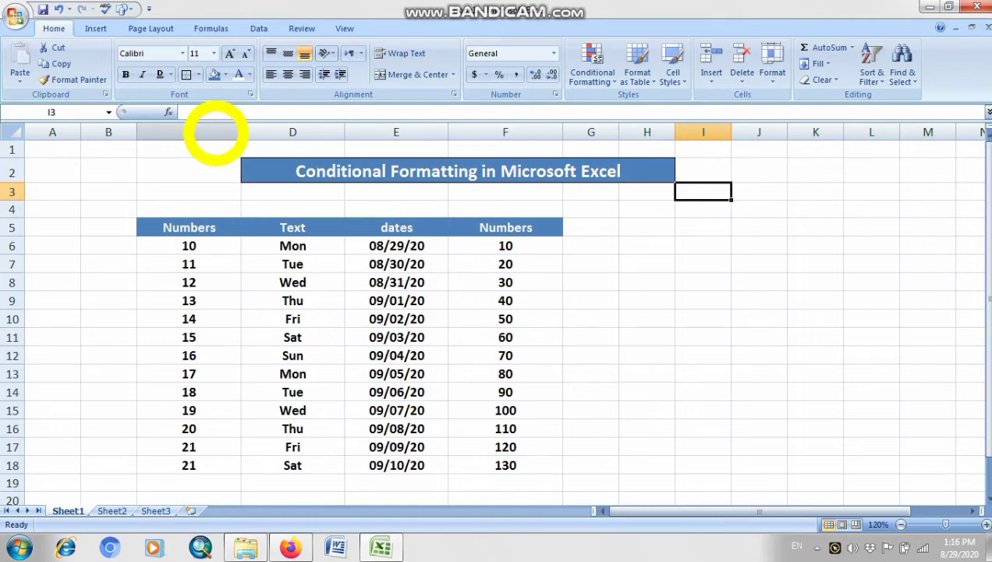
pyautogui.click(211, 132)
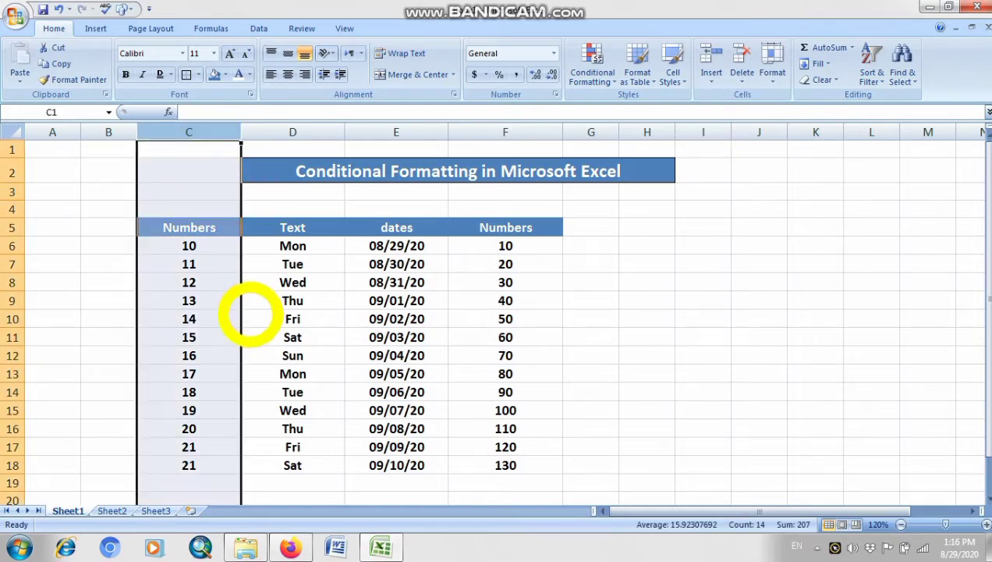
pyautogui.click(274, 133)
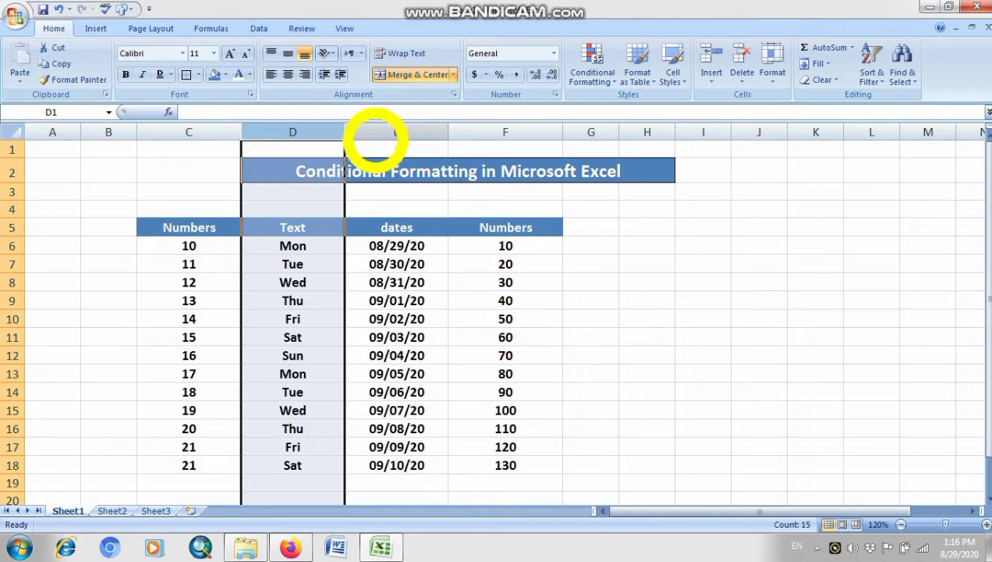
pyautogui.click(388, 134)
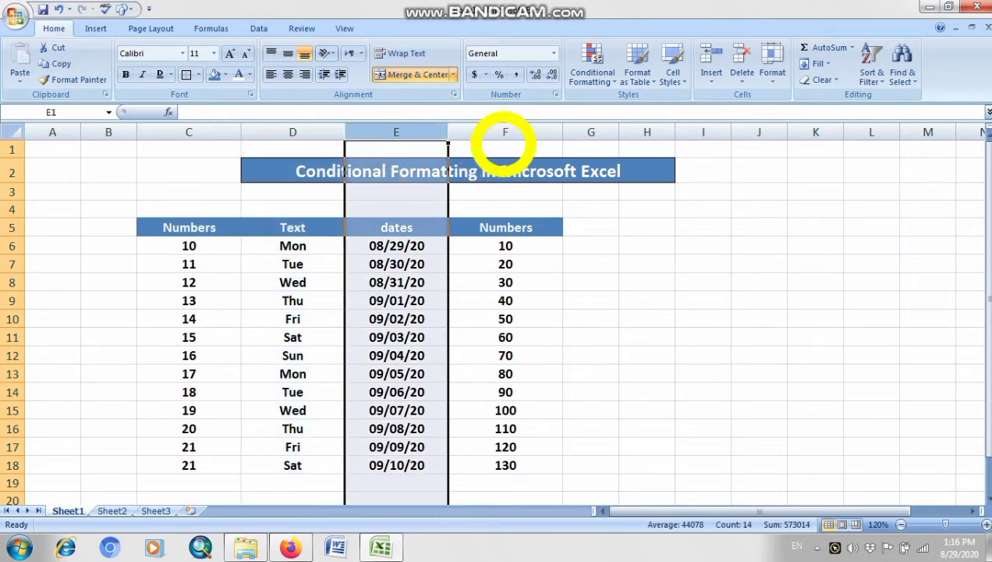
pyautogui.click(507, 133)
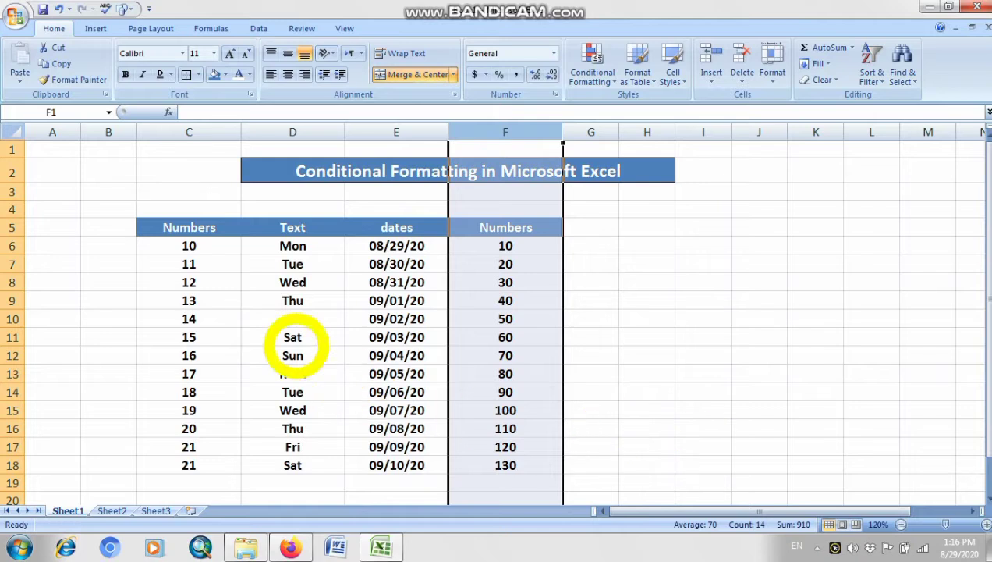
pyautogui.click(209, 132)
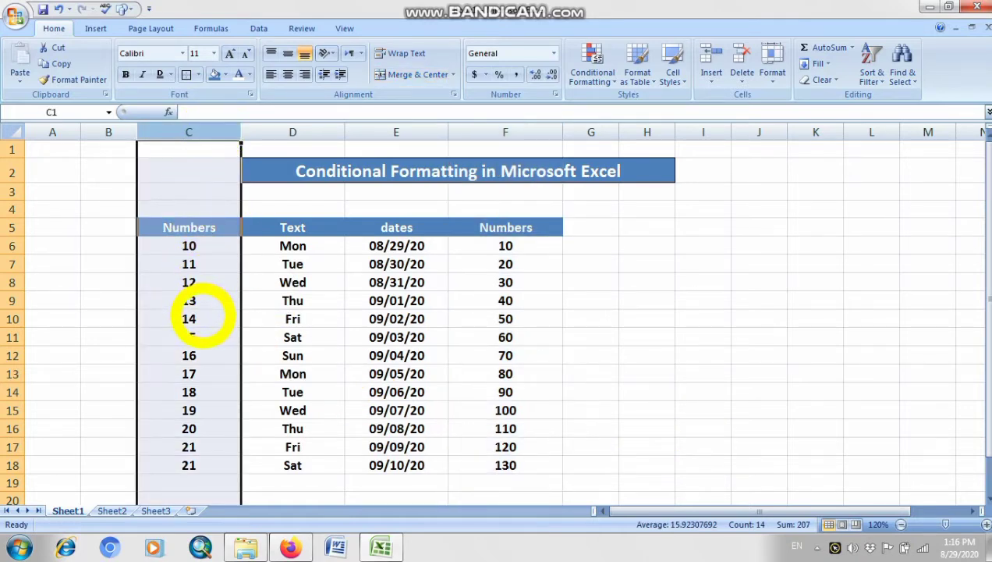
pyautogui.click(524, 133)
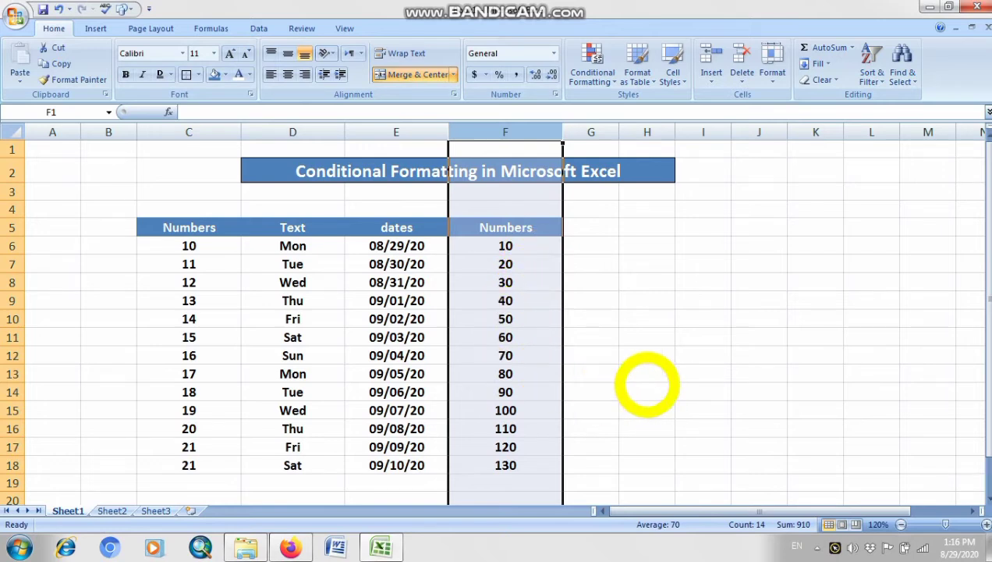
pyautogui.click(667, 375)
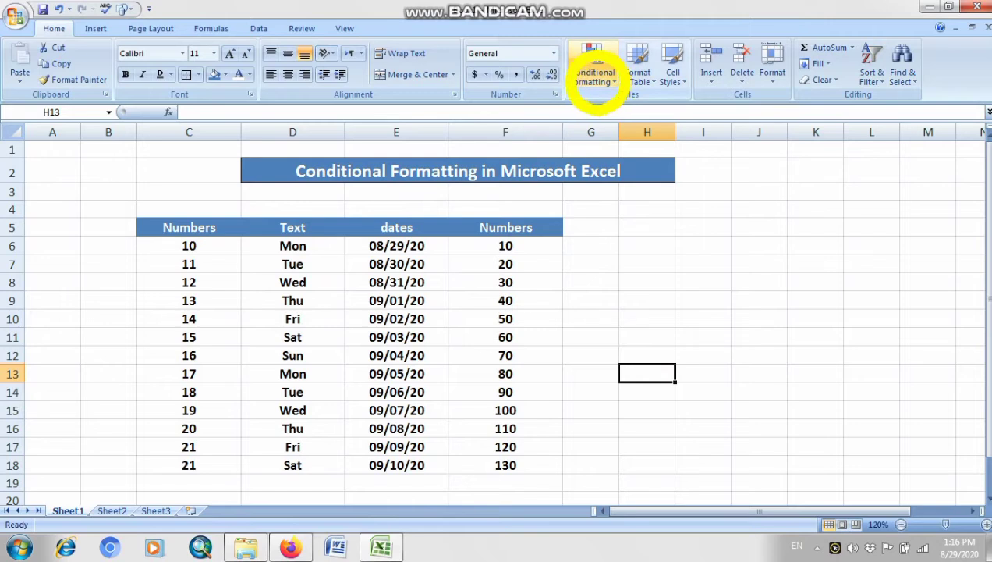
# - Review the Highlight Cells Rules available under Conditional Formatting without applying any
pyautogui.click(590, 73)
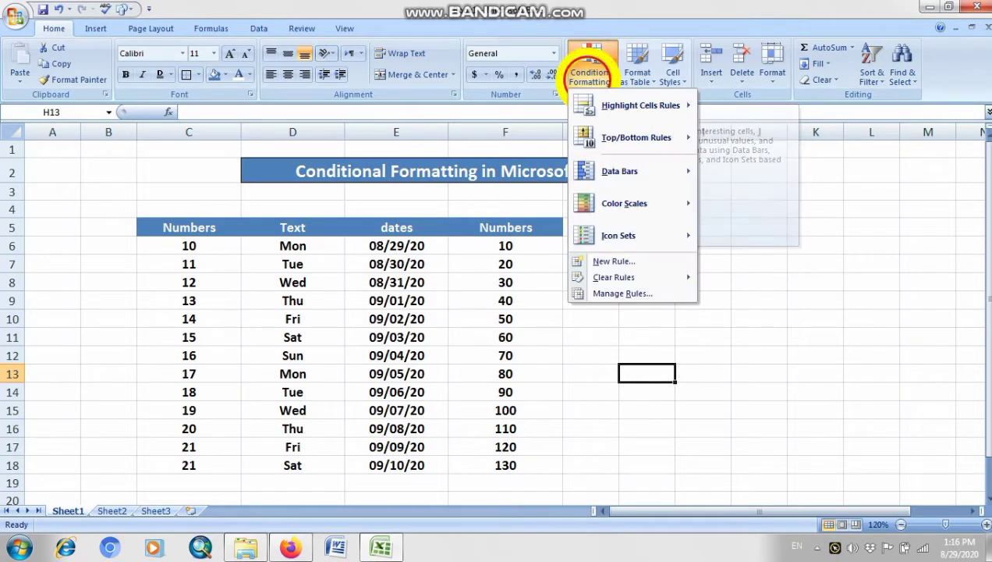
pyautogui.moveTo(613, 110)
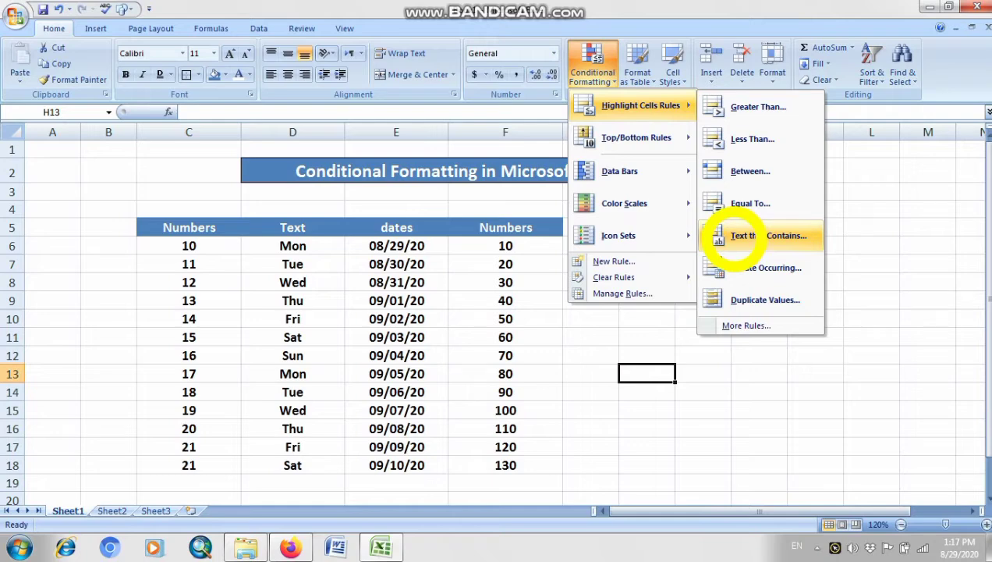
pyautogui.click(445, 240)
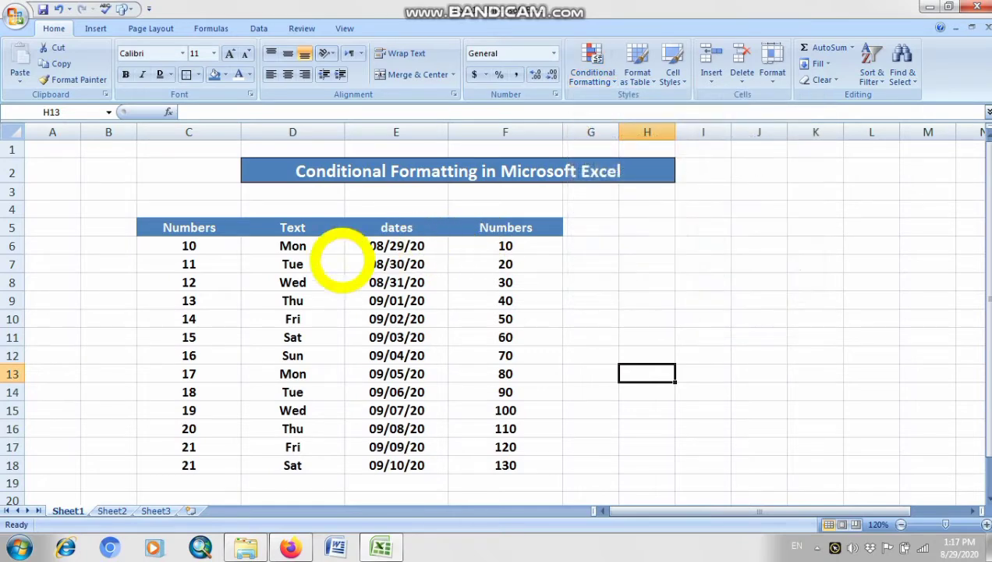
# - Conditionally format the cells in column C greater than 15 with Yellow Fill with Dark Yellow Text
pyautogui.click(190, 133)
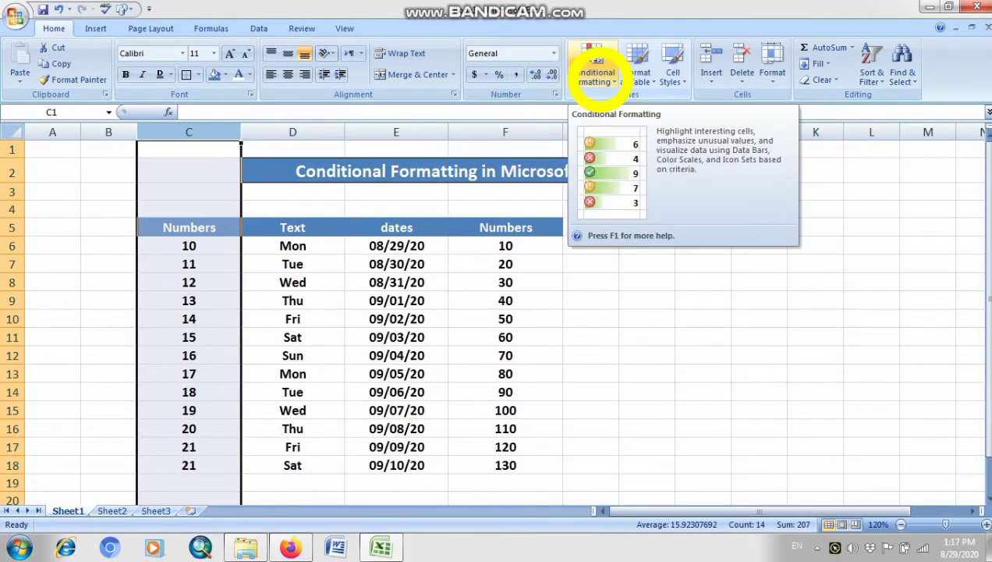
pyautogui.click(599, 74)
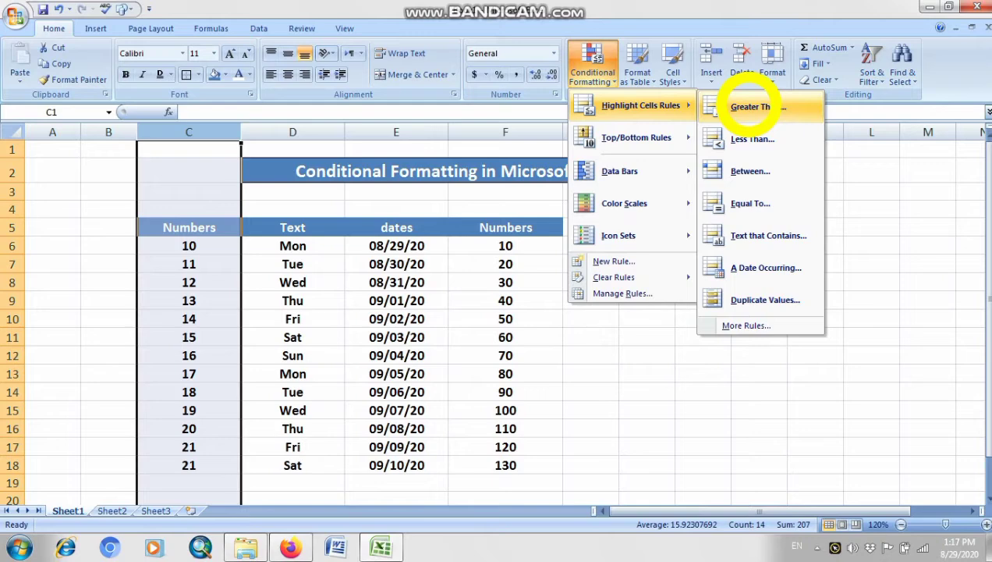
pyautogui.click(749, 106)
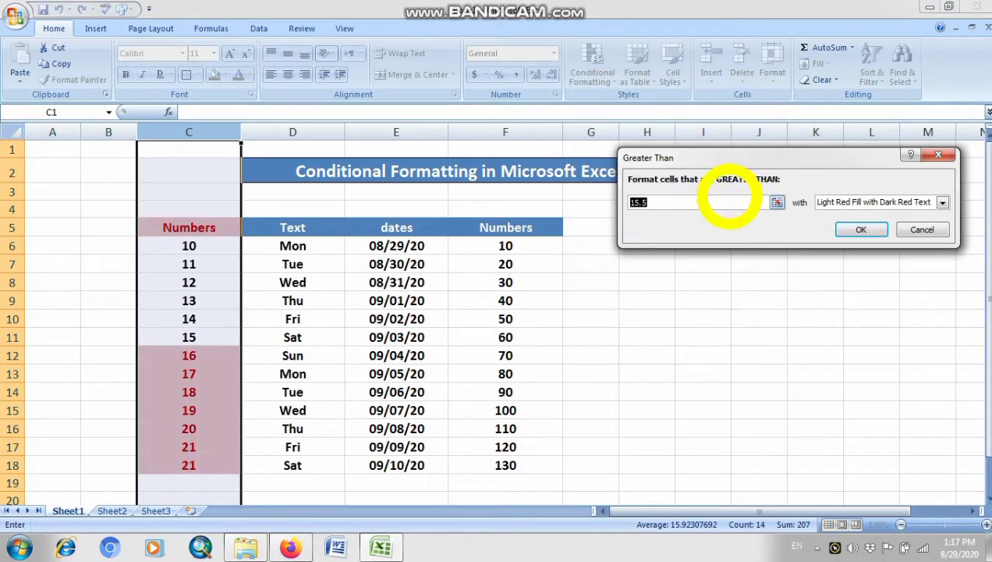
pyautogui.press('BackSpace')
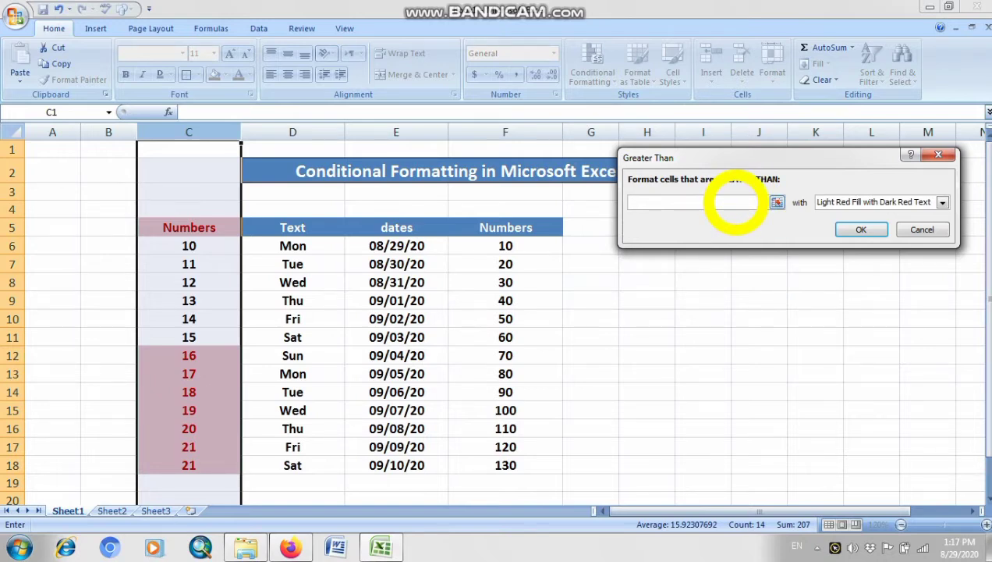
pyautogui.write('2')
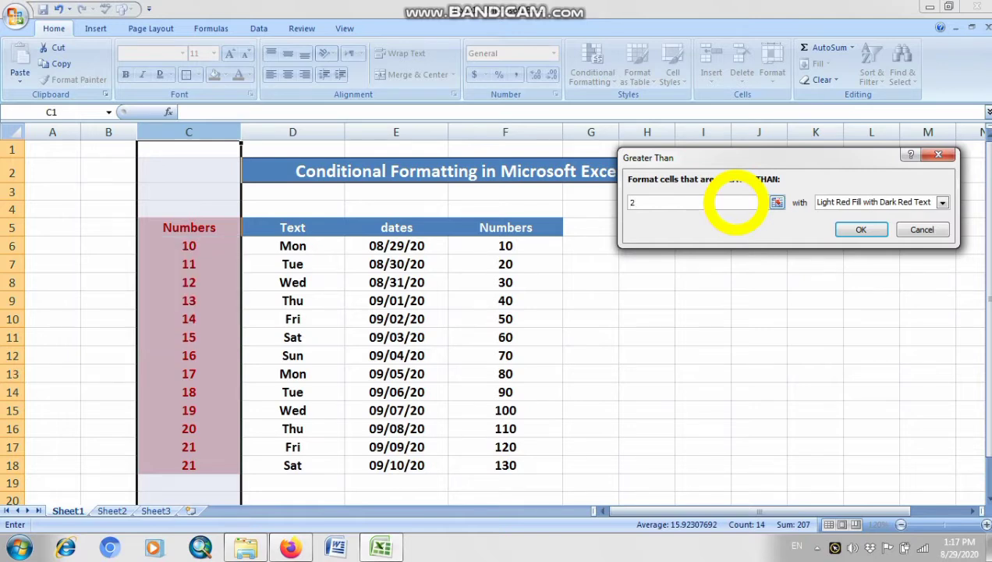
pyautogui.press('BackSpace')
pyautogui.write('15')
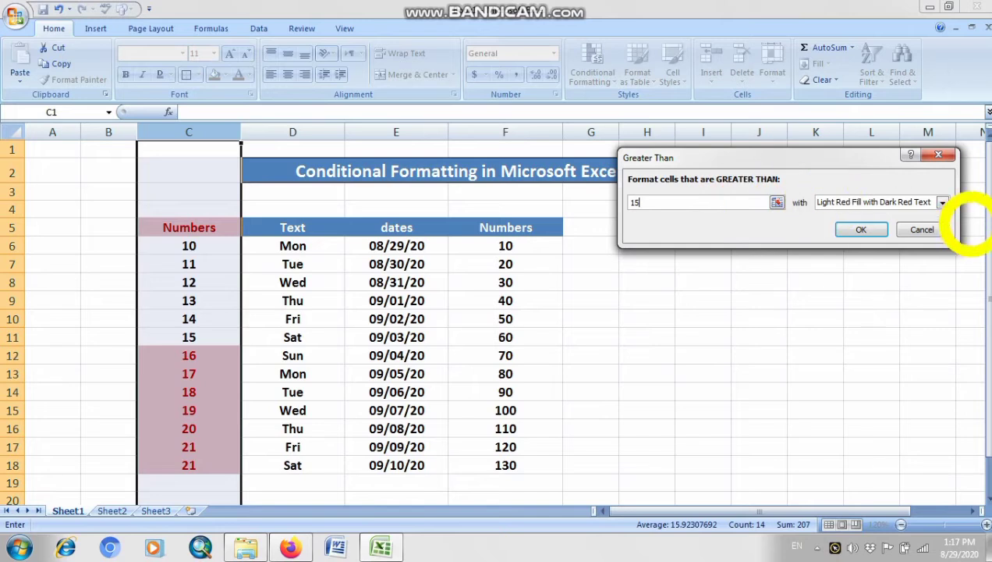
pyautogui.moveTo(872, 151); pyautogui.dragTo(663, 107)
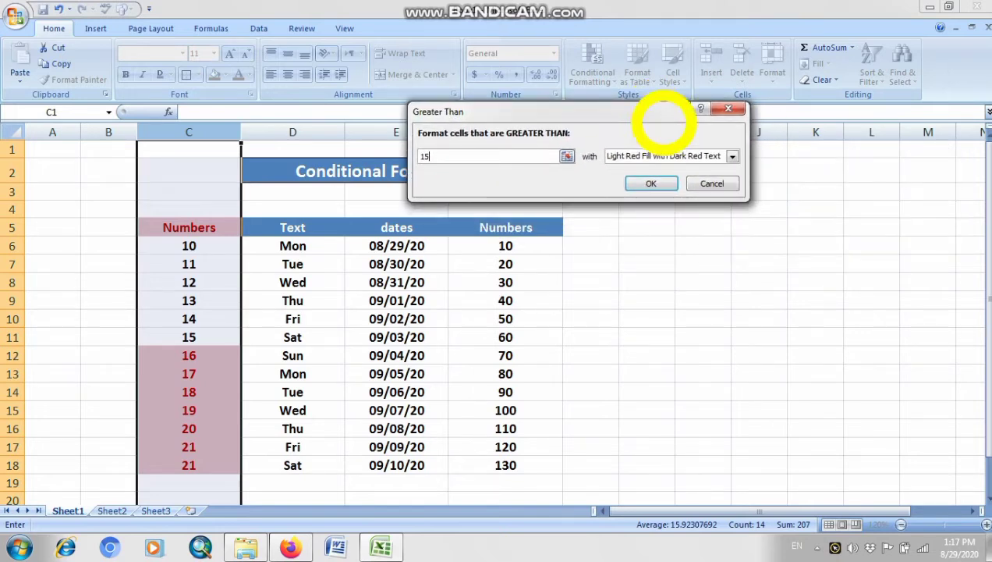
pyautogui.click(733, 156)
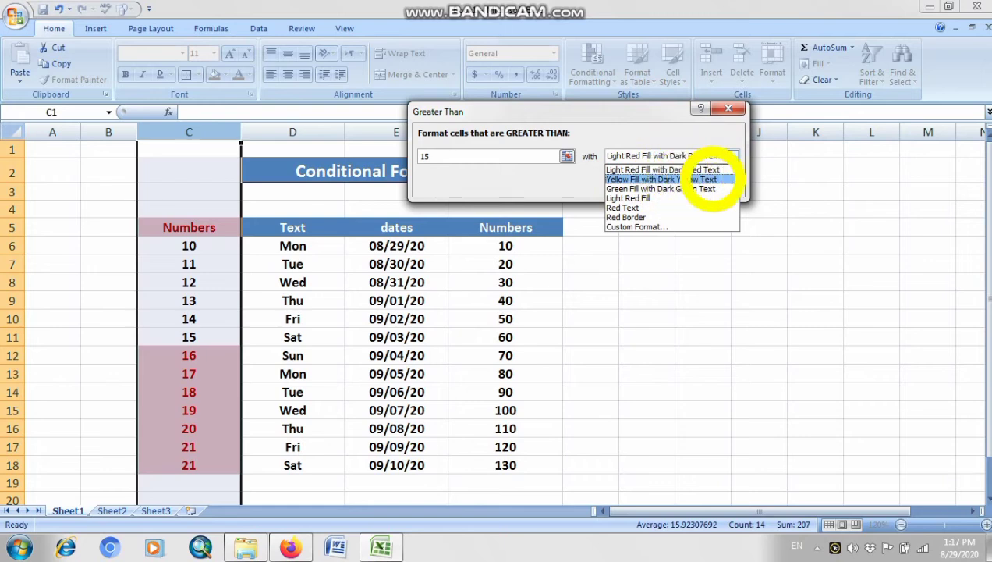
pyautogui.click(719, 179)
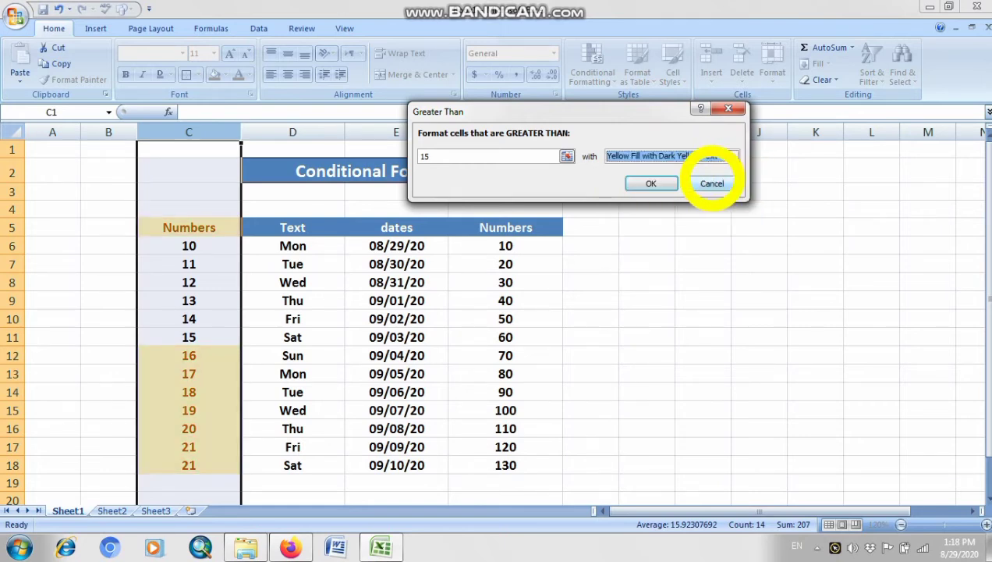
pyautogui.click(652, 183)
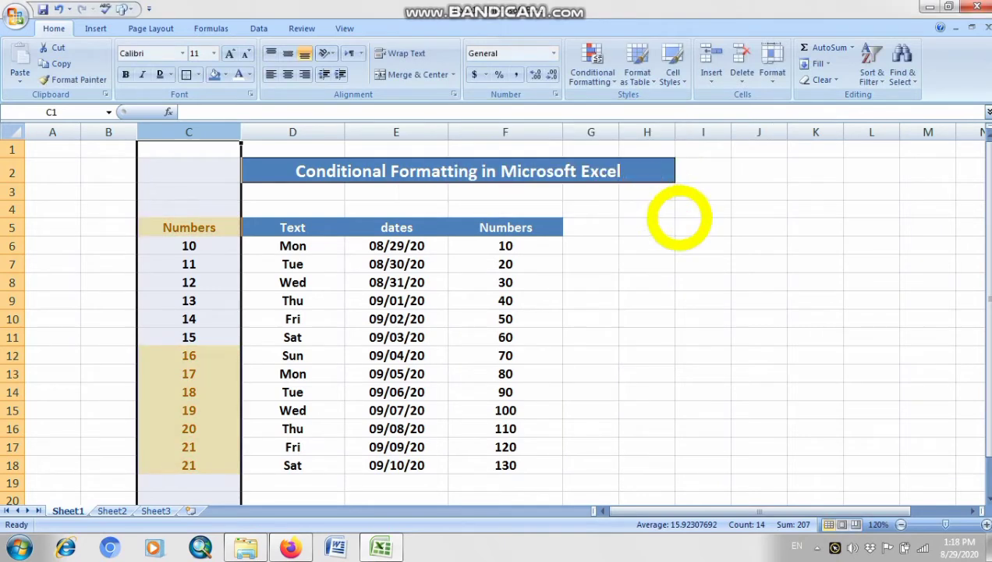
# - Undo the Greater Than rule applied to column C
pyautogui.click(665, 317)
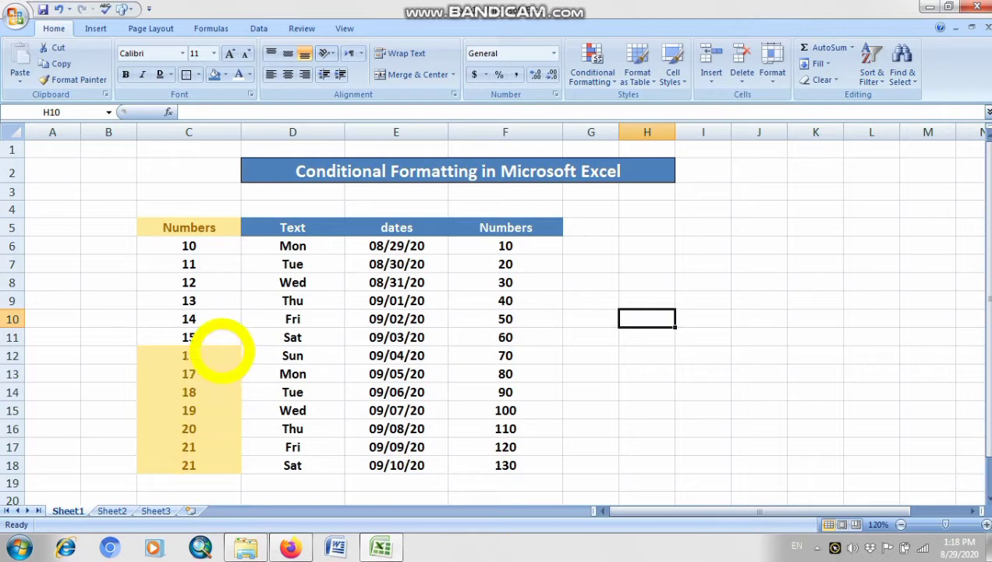
pyautogui.hotkey('ctrl', 'z')
pyautogui.click(534, 410)
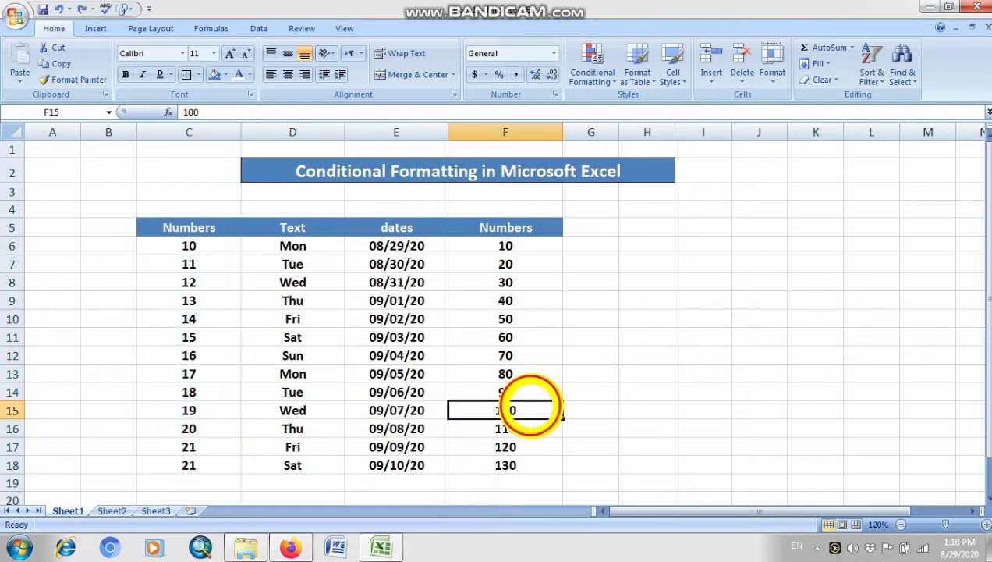
# - Preview a Greater Than rule with the value 18 on C6:C18 and cancel it without applying
pyautogui.moveTo(189, 245); pyautogui.dragTo(199, 465)
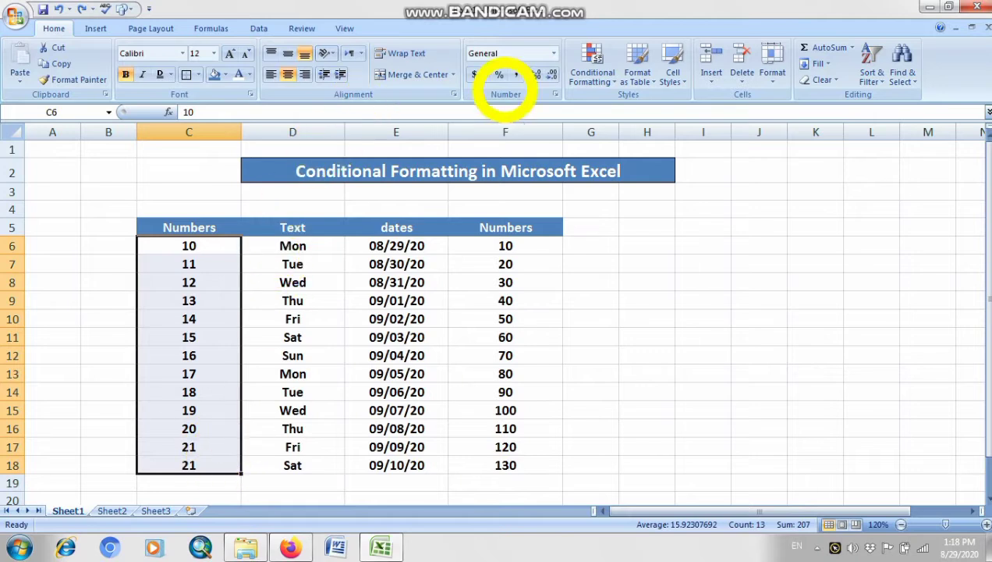
pyautogui.click(597, 77)
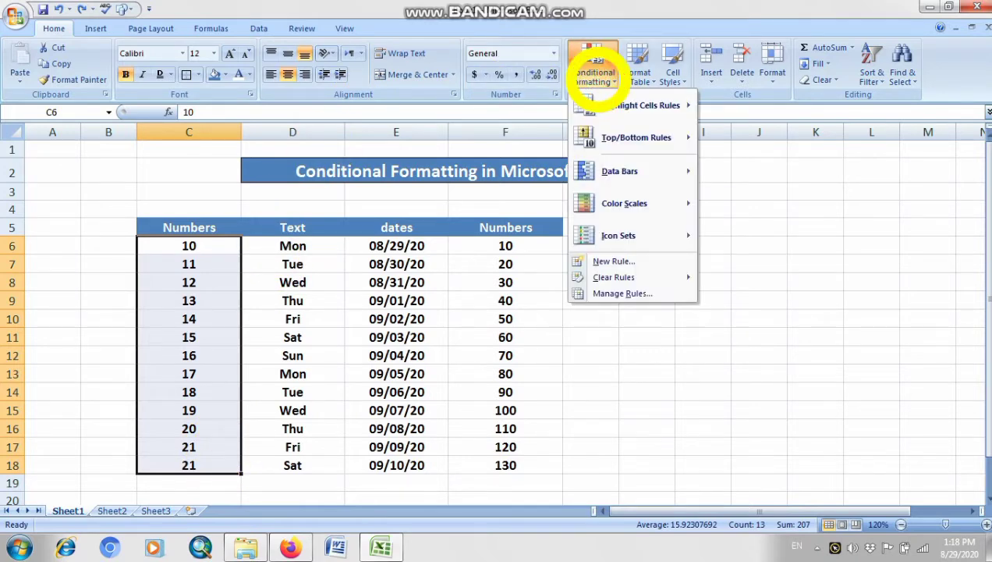
pyautogui.moveTo(641, 106)
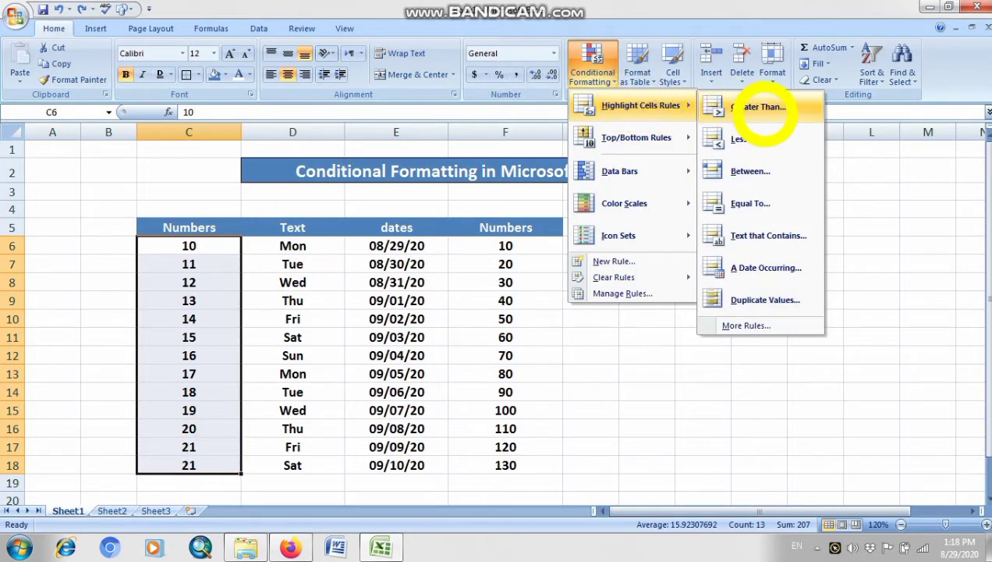
pyautogui.click(764, 107)
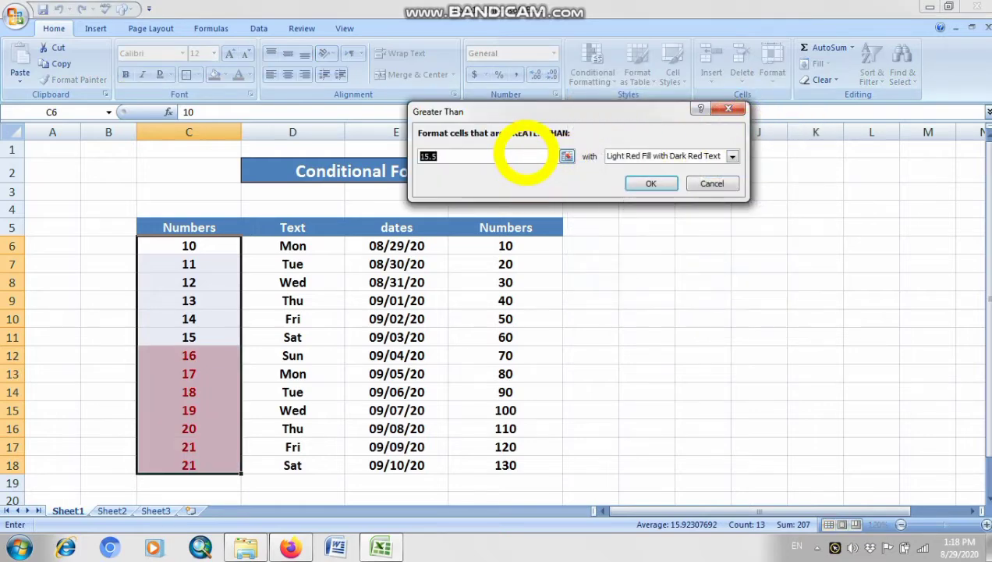
pyautogui.write('1')
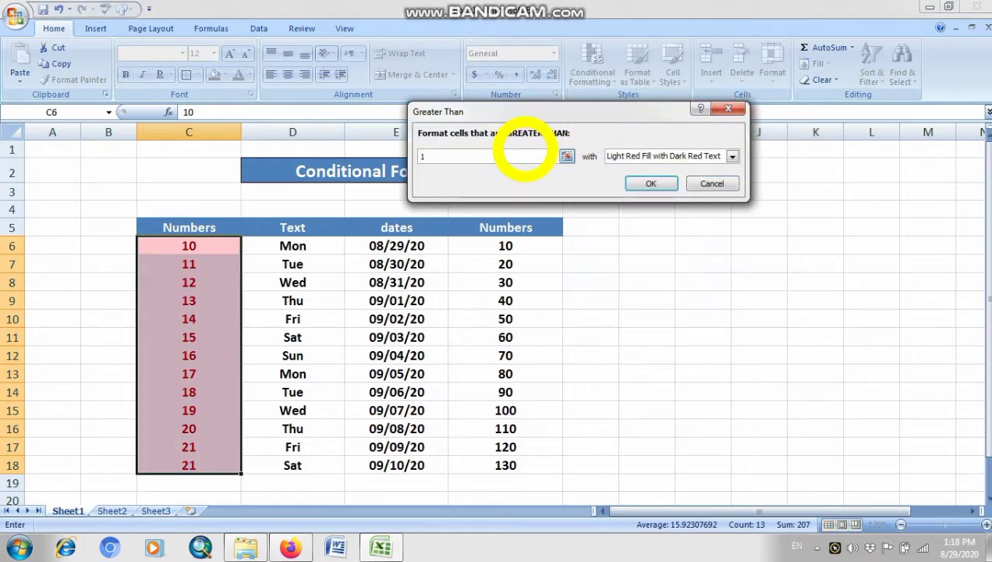
pyautogui.write('8')
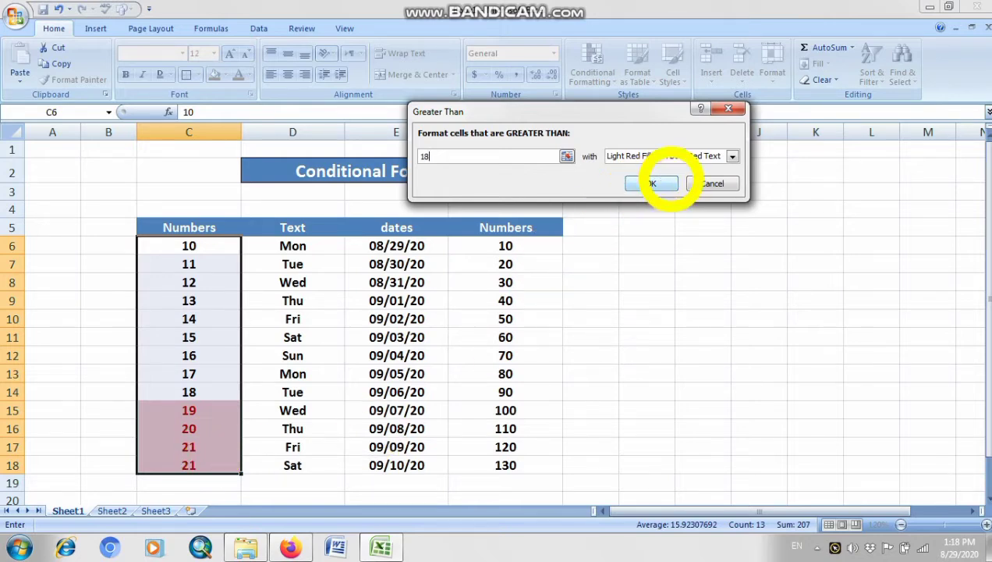
pyautogui.click(712, 184)
pyautogui.click(355, 340)
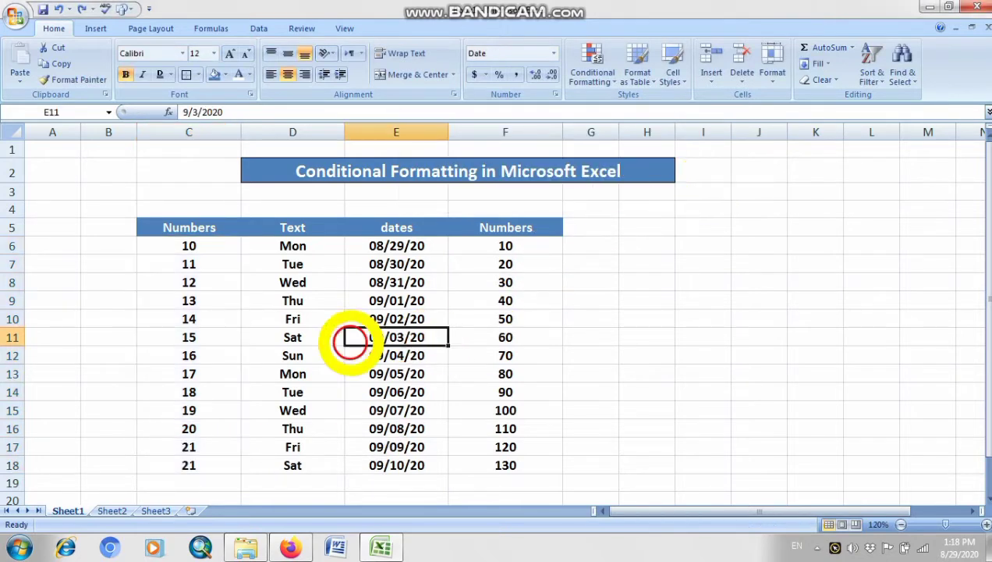
# - Conditionally format the cells in C6:C18 less than 13 with Green Fill with Dark Green Text
pyautogui.moveTo(213, 246); pyautogui.dragTo(191, 220)
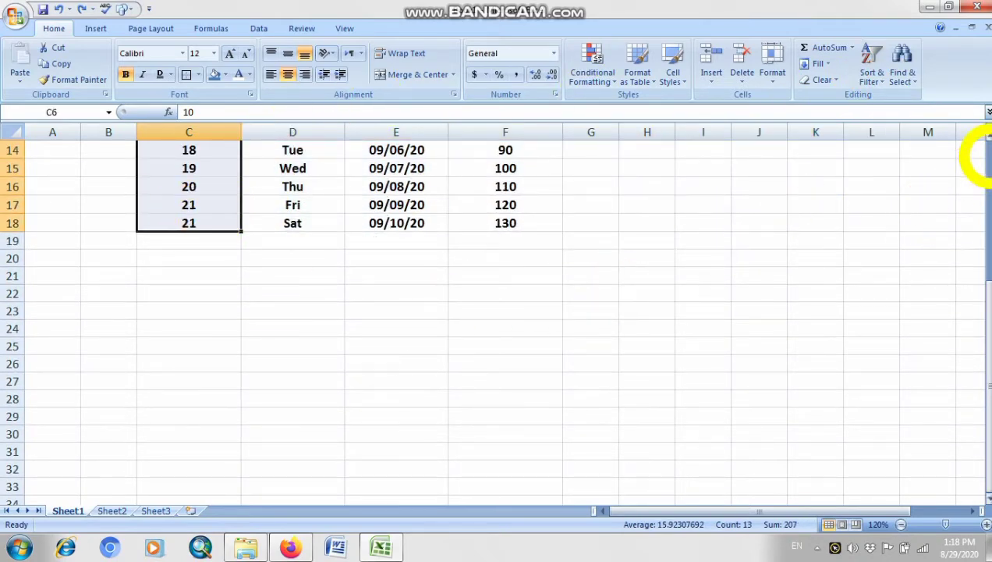
pyautogui.scroll(4, 976, 160)
pyautogui.click(591, 66)
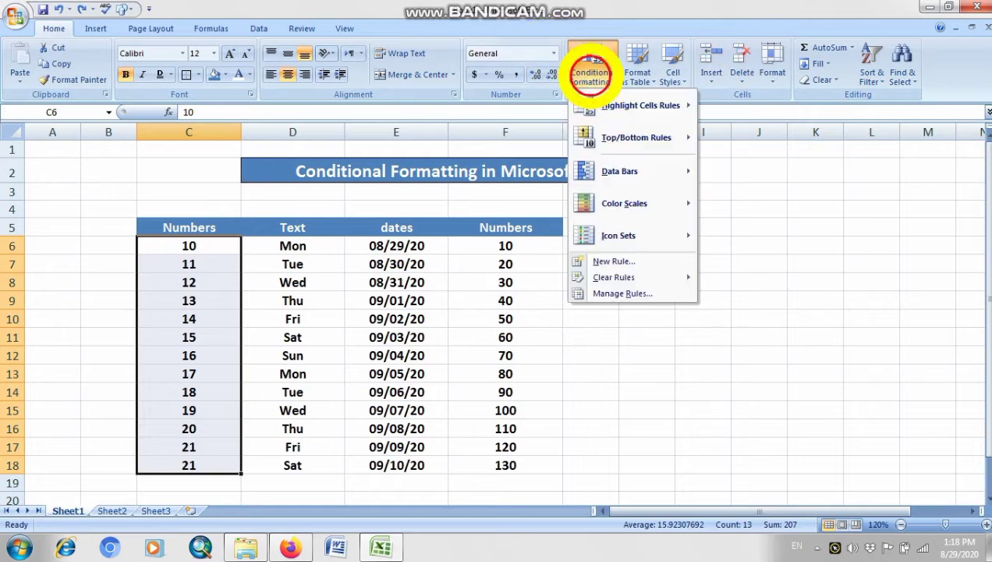
pyautogui.moveTo(617, 105)
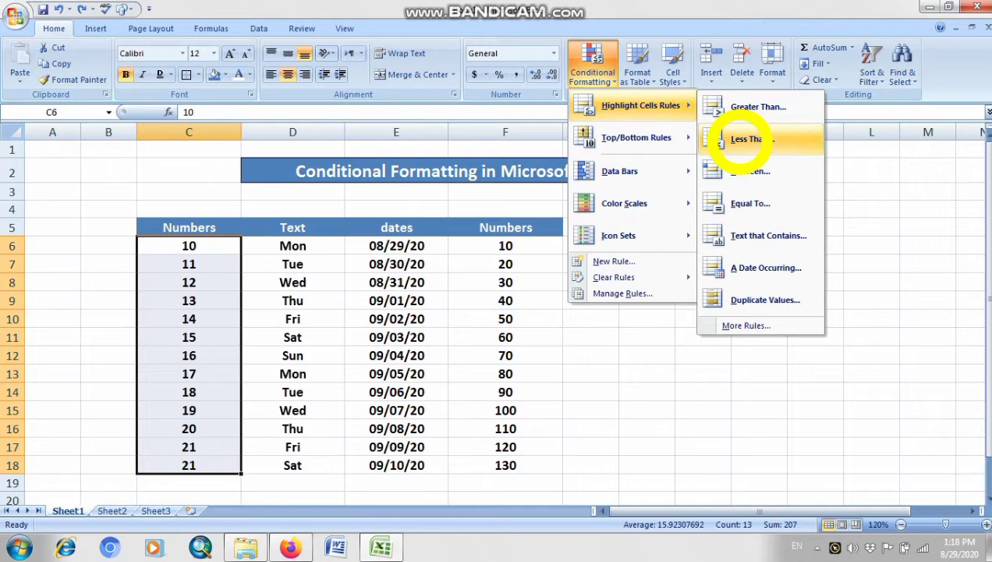
pyautogui.click(749, 139)
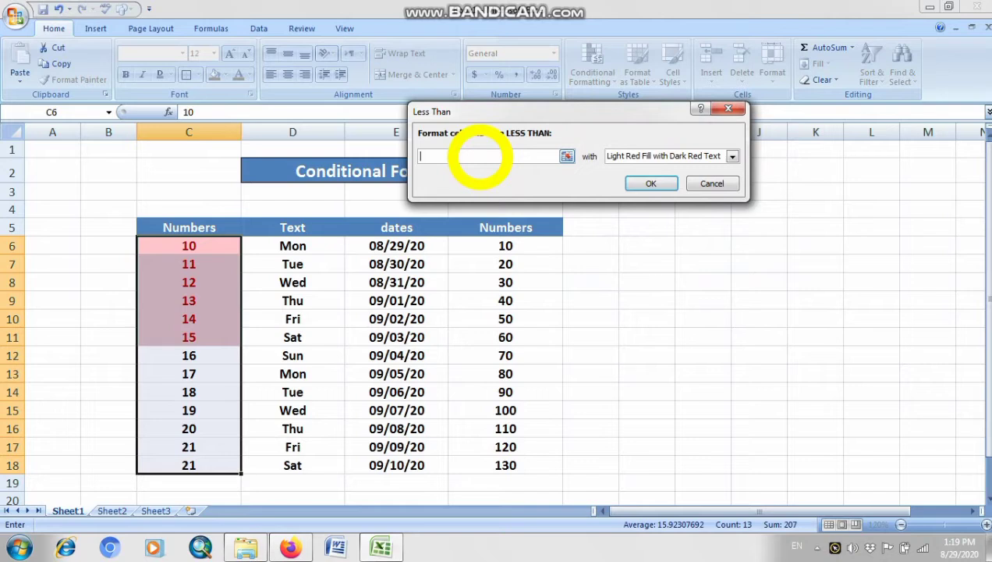
pyautogui.write('13')
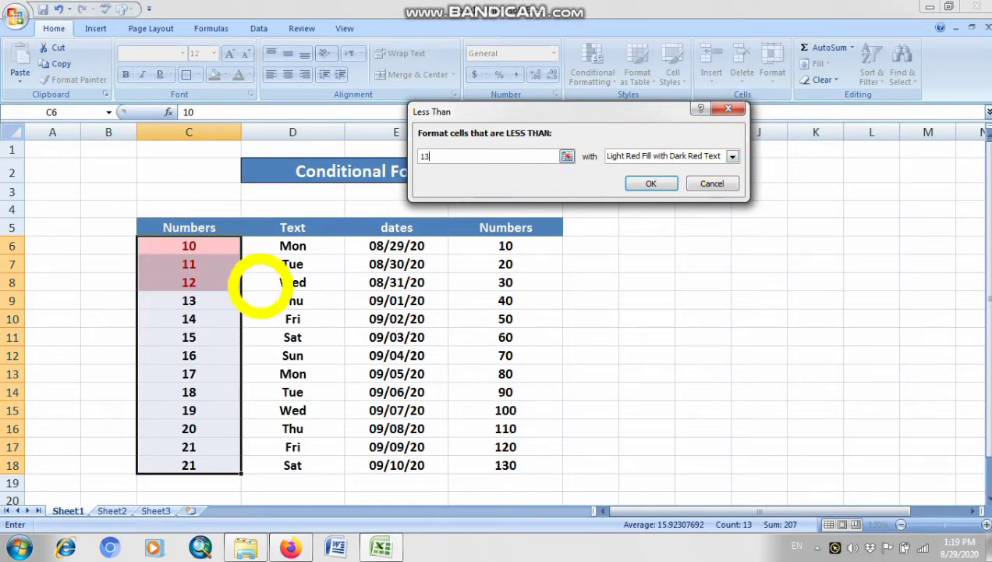
pyautogui.click(732, 156)
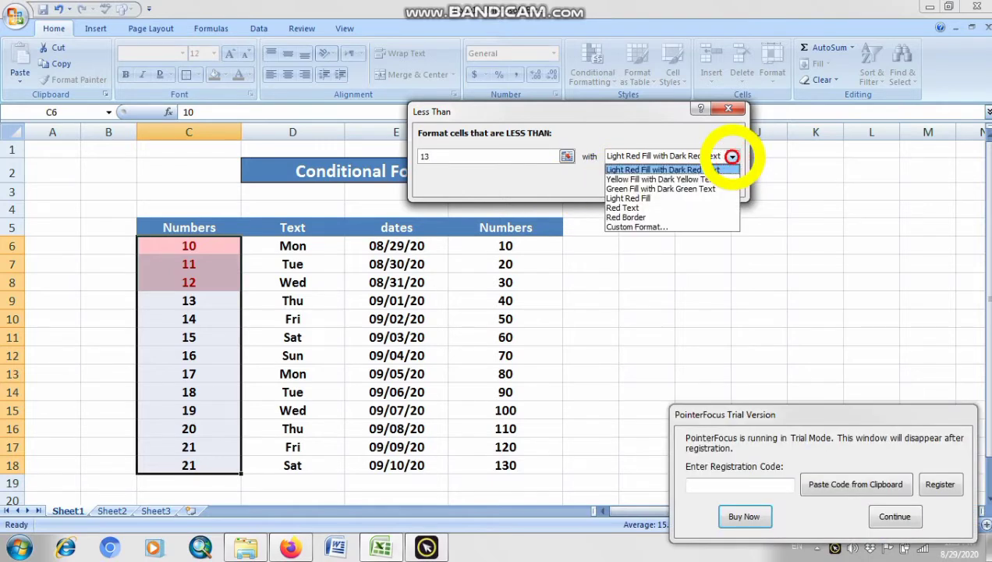
pyautogui.click(672, 188)
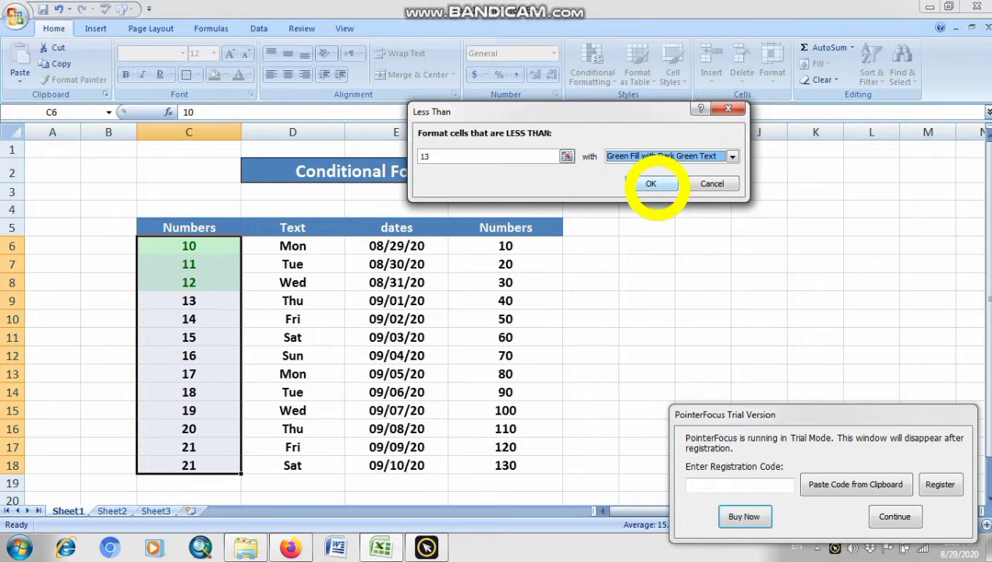
pyautogui.click(651, 184)
pyautogui.click(227, 357)
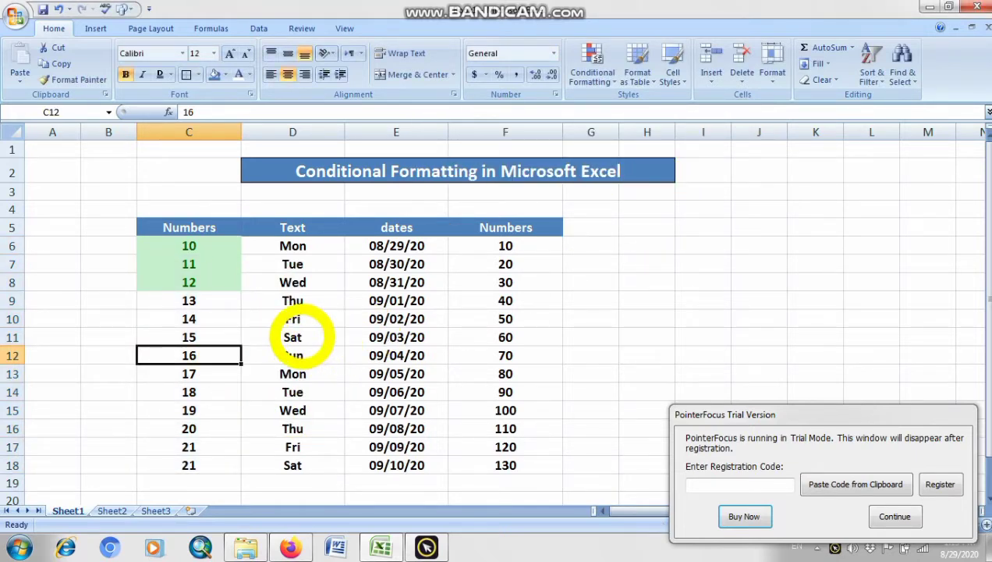
pyautogui.click(289, 338)
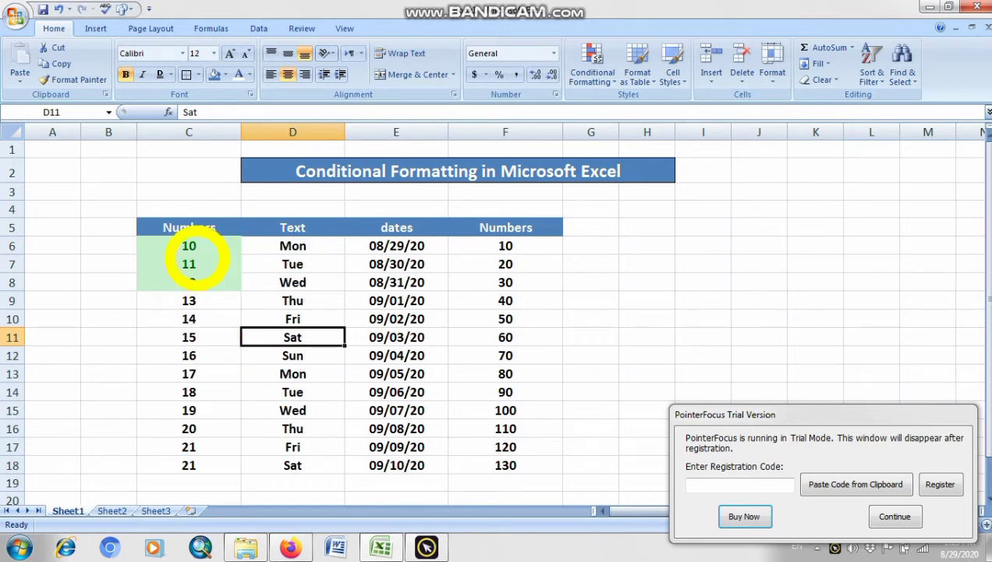
pyautogui.moveTo(189, 247); pyautogui.dragTo(189, 447)
pyautogui.click(195, 447)
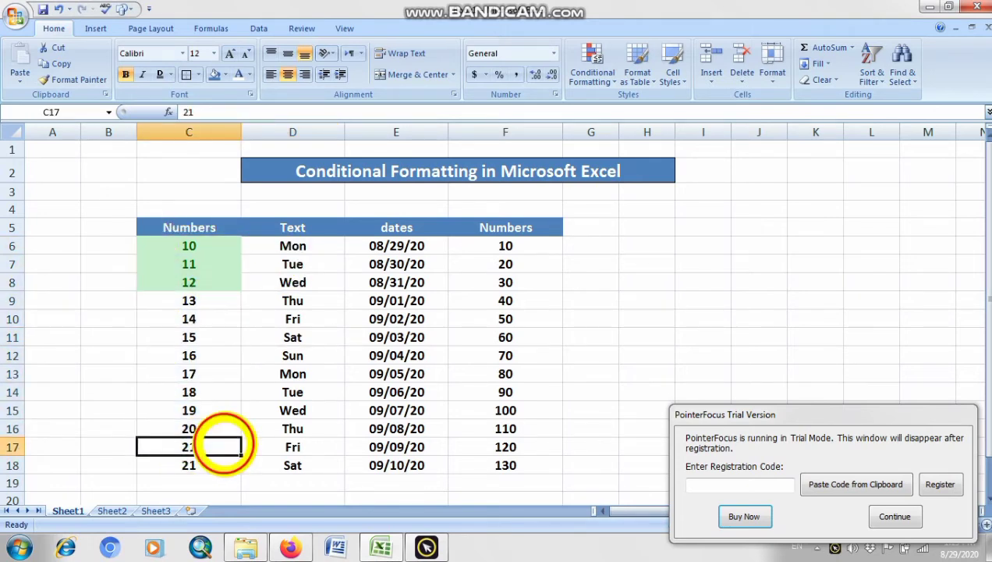
# - Conditionally format the cells in F6:F18 between 30 and 70 with Light Red Fill
pyautogui.moveTo(517, 245); pyautogui.dragTo(516, 466)
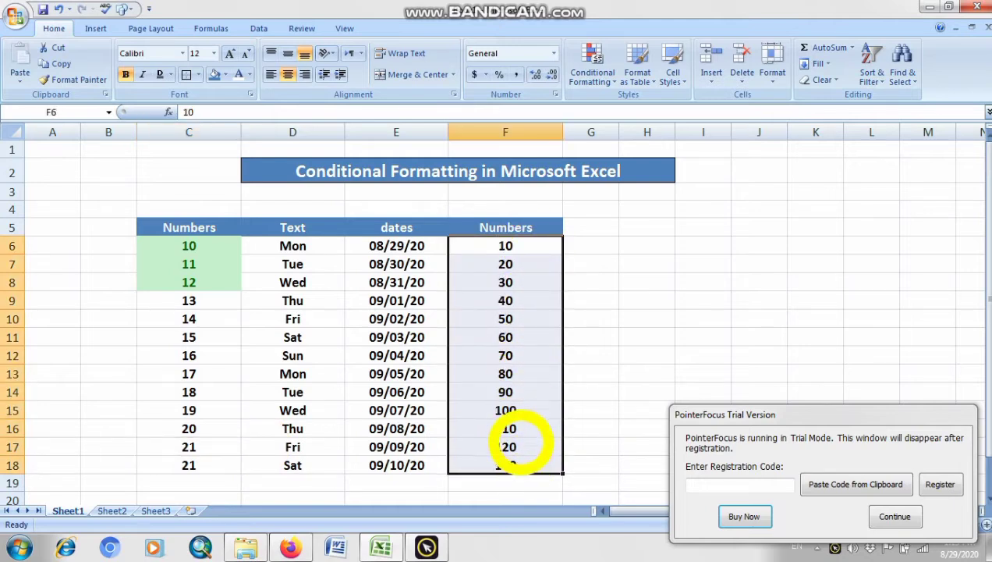
pyautogui.click(595, 74)
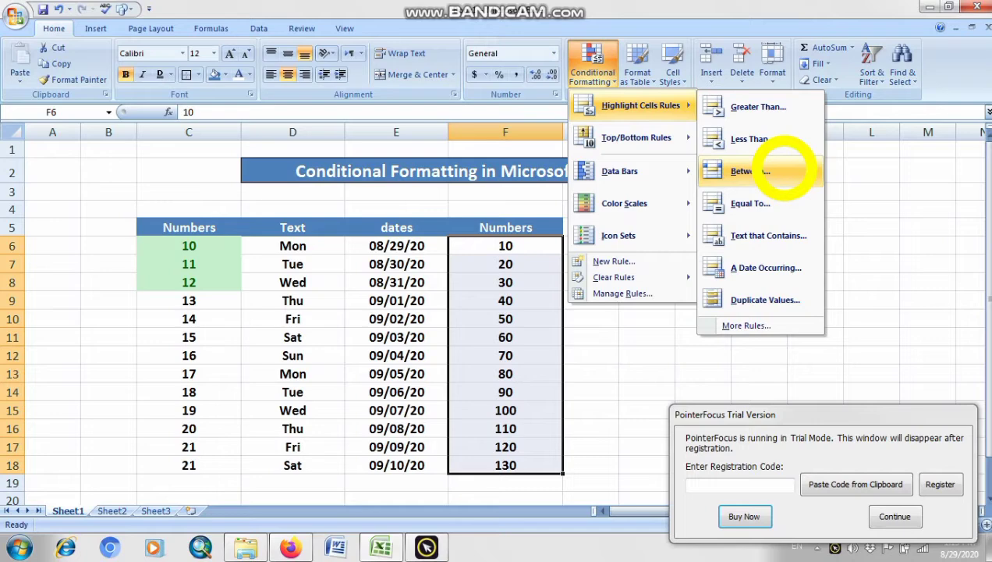
pyautogui.click(784, 170)
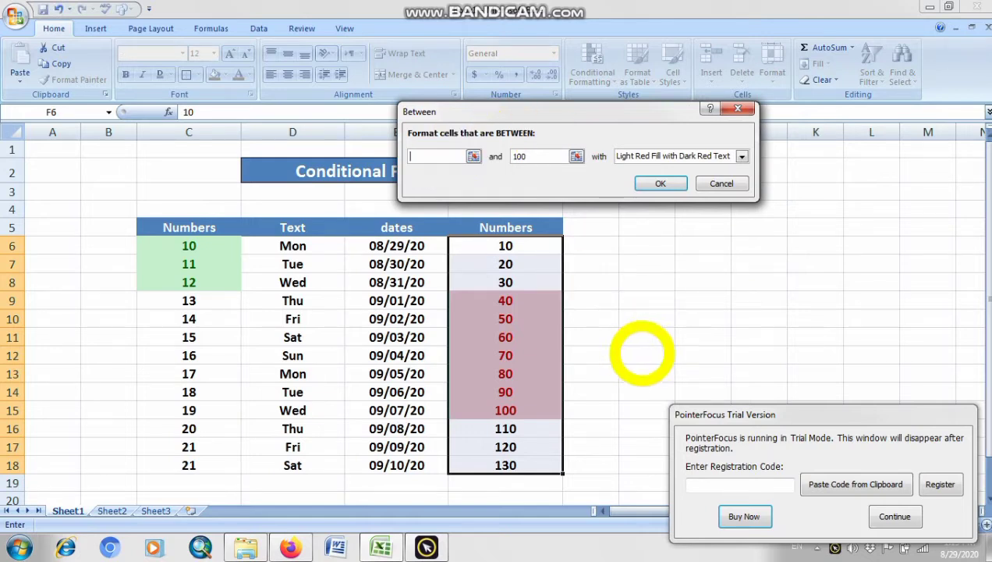
pyautogui.click(521, 156)
pyautogui.doubleClick(521, 156)
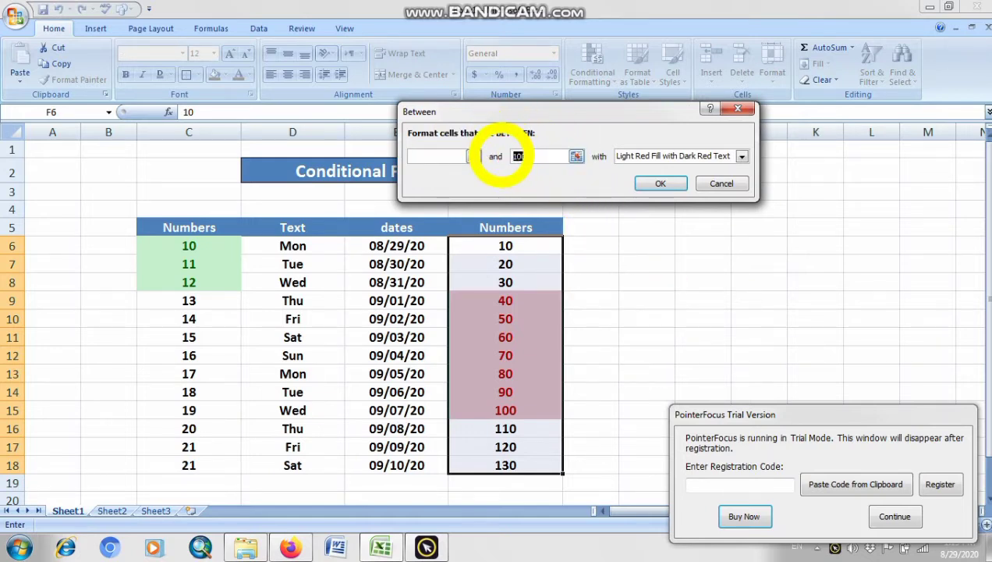
pyautogui.click(448, 157)
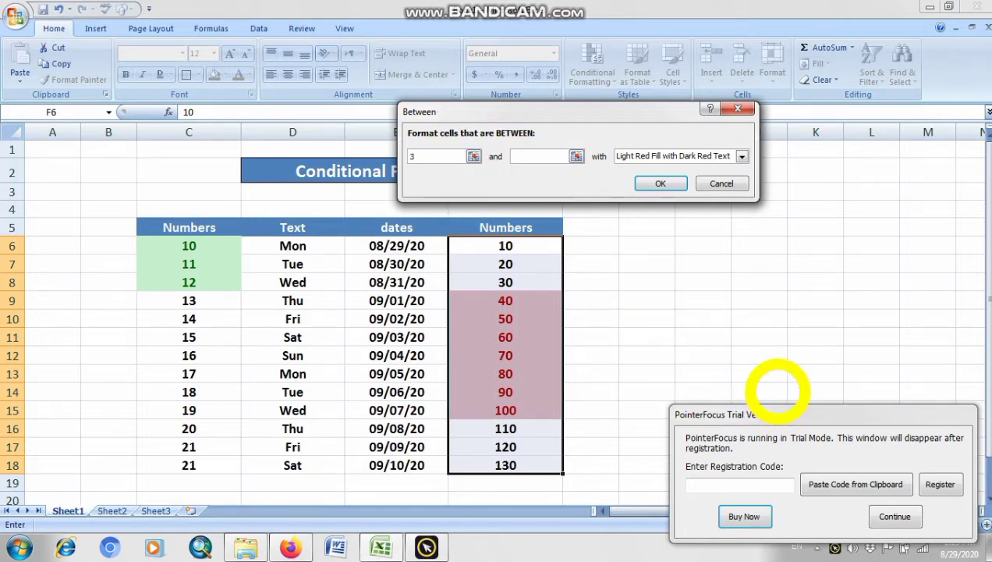
pyautogui.click(539, 155)
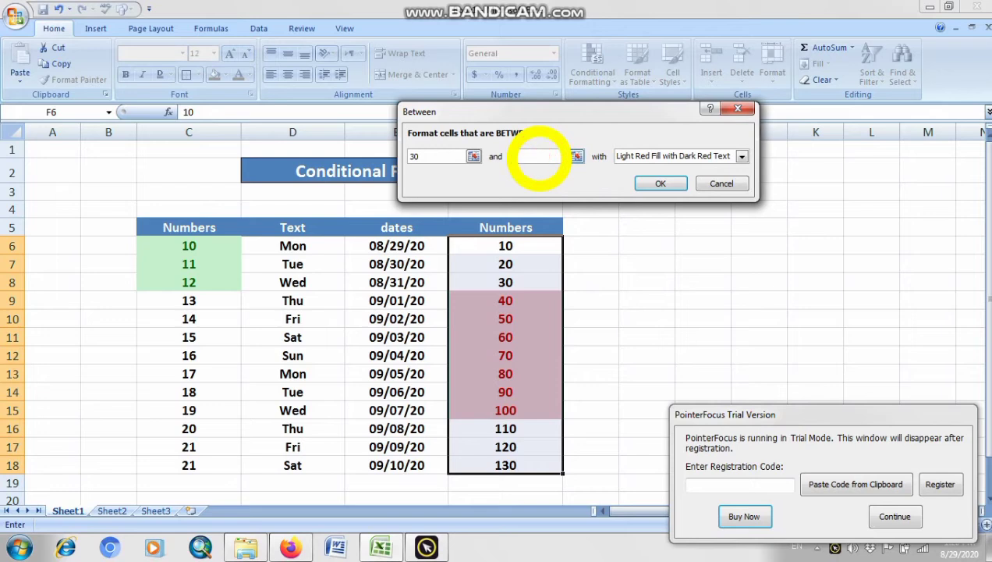
pyautogui.write('70')
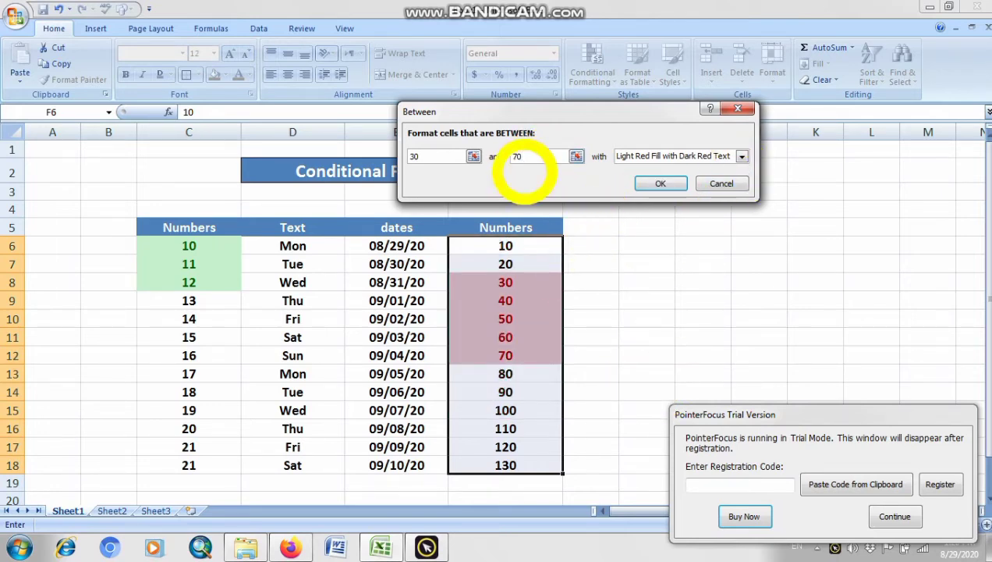
pyautogui.click(742, 156)
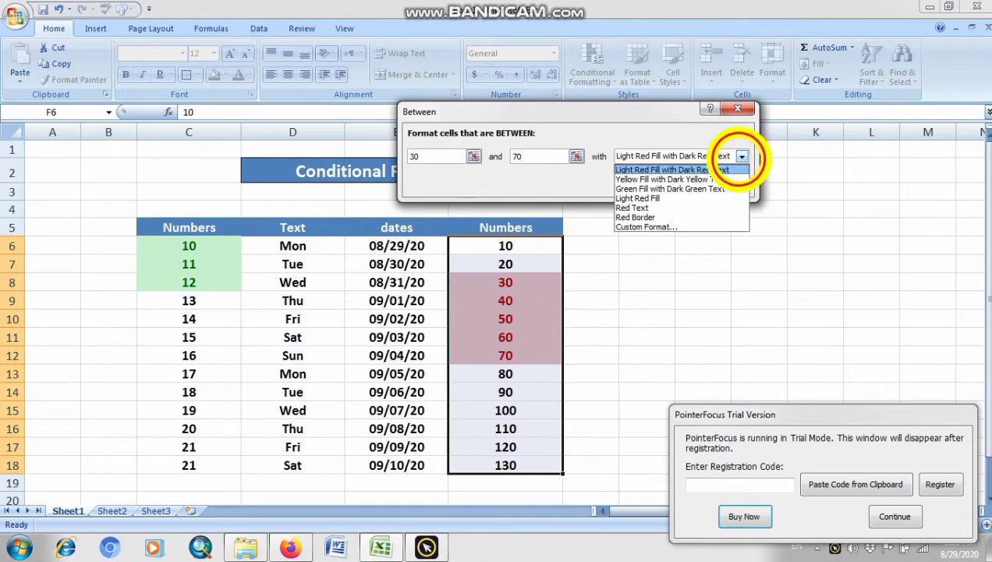
pyautogui.click(674, 199)
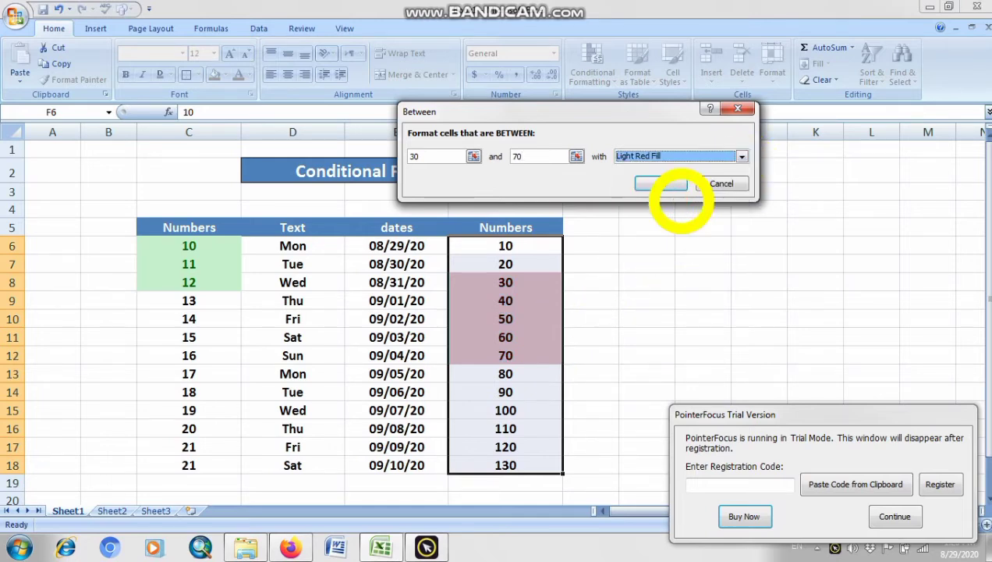
pyautogui.click(654, 183)
pyautogui.click(652, 300)
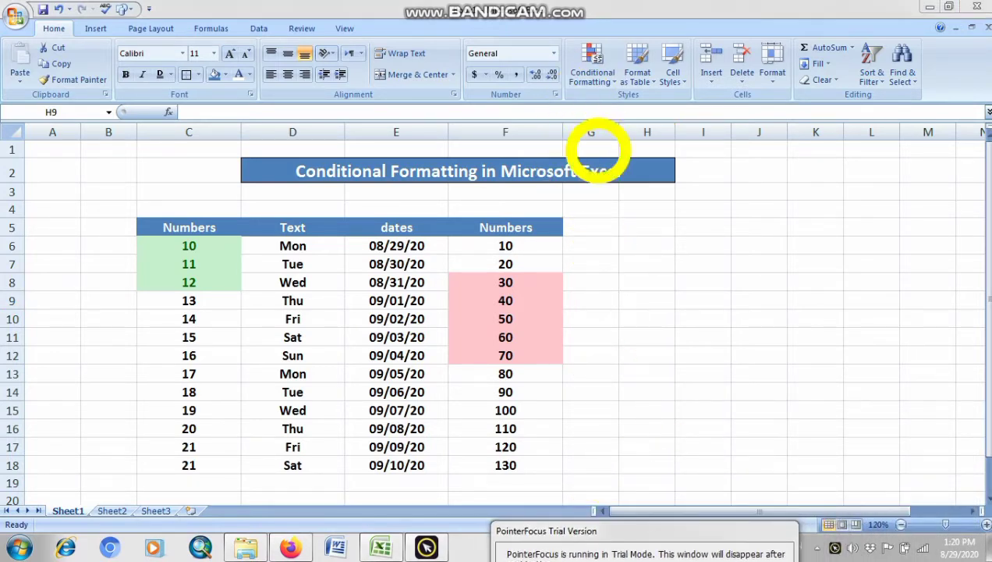
# - Add an Equal To rule for 100 to the second Numbers column, using Green Fill with Dark Green Text
pyautogui.moveTo(505, 246); pyautogui.dragTo(535, 453)
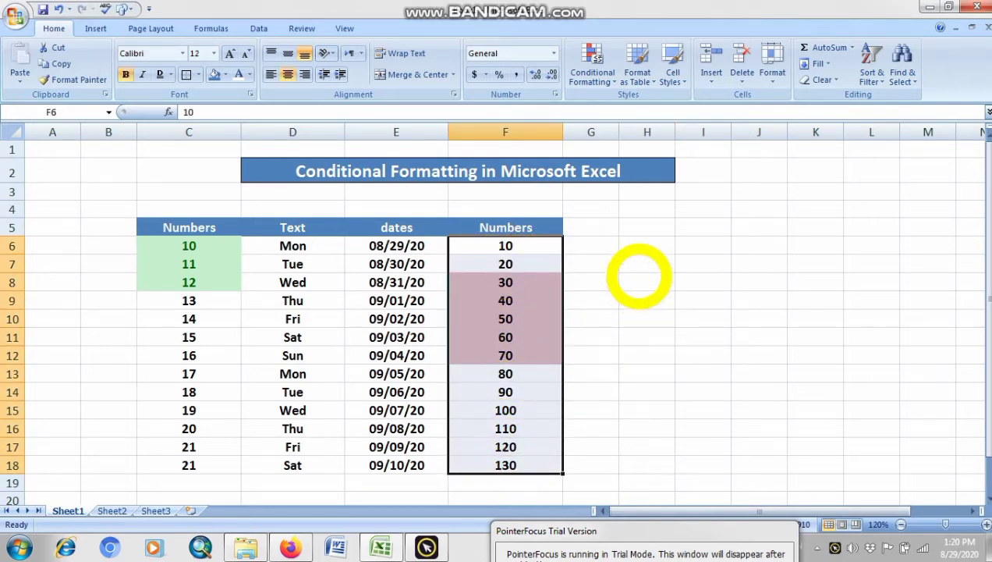
pyautogui.click(601, 82)
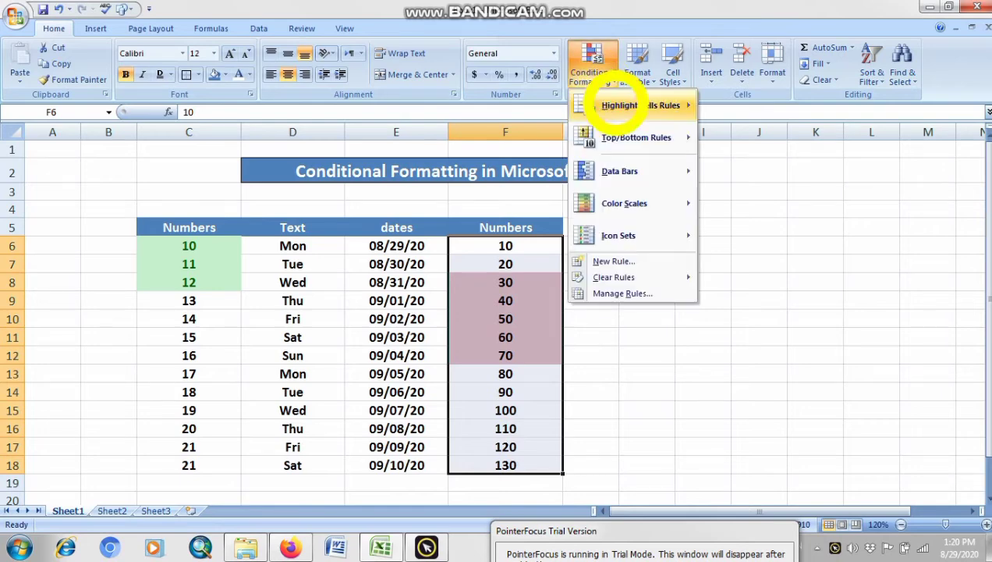
pyautogui.moveTo(663, 105)
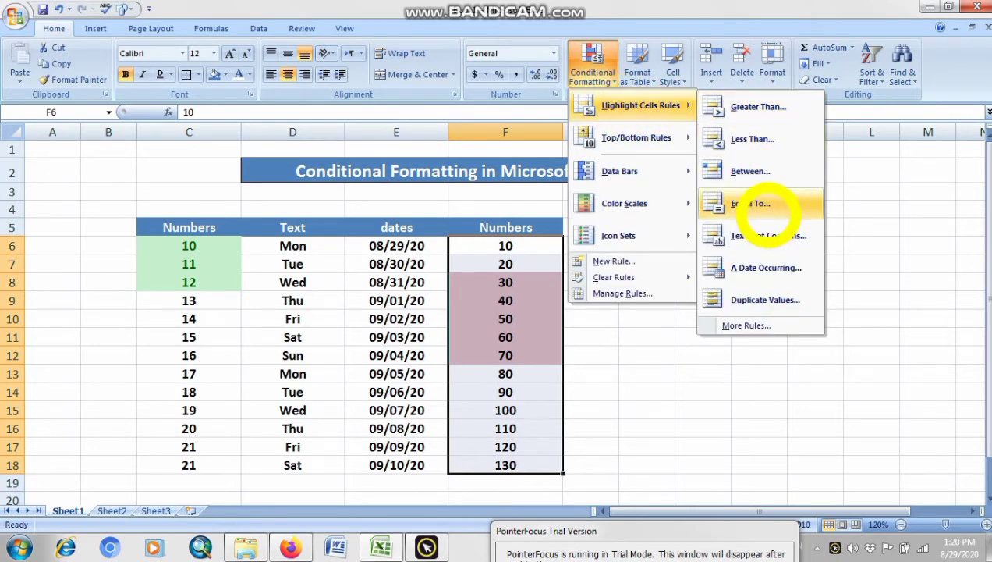
pyautogui.click(767, 207)
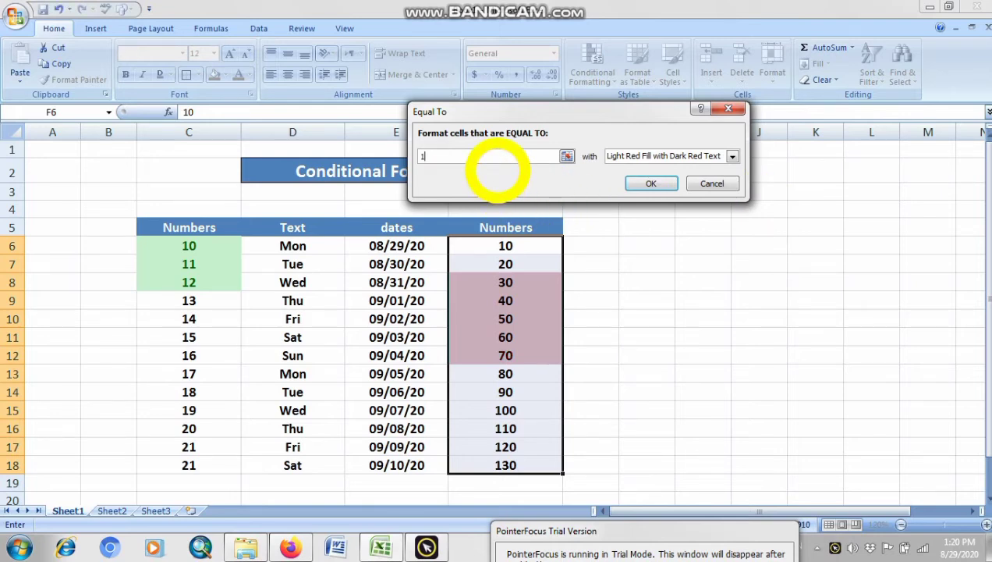
pyautogui.write('00')
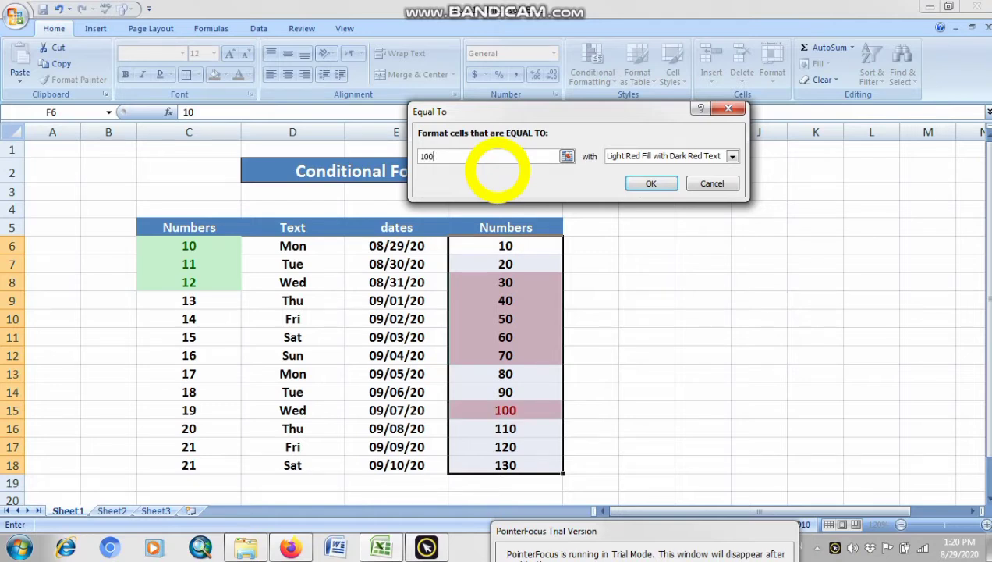
pyautogui.click(733, 156)
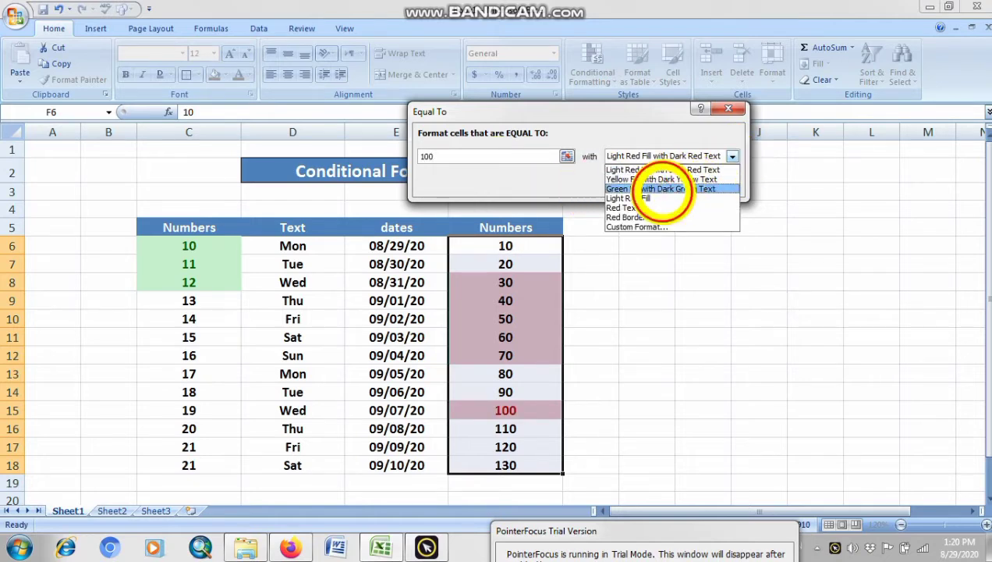
pyautogui.click(668, 189)
pyautogui.click(657, 186)
pyautogui.click(636, 375)
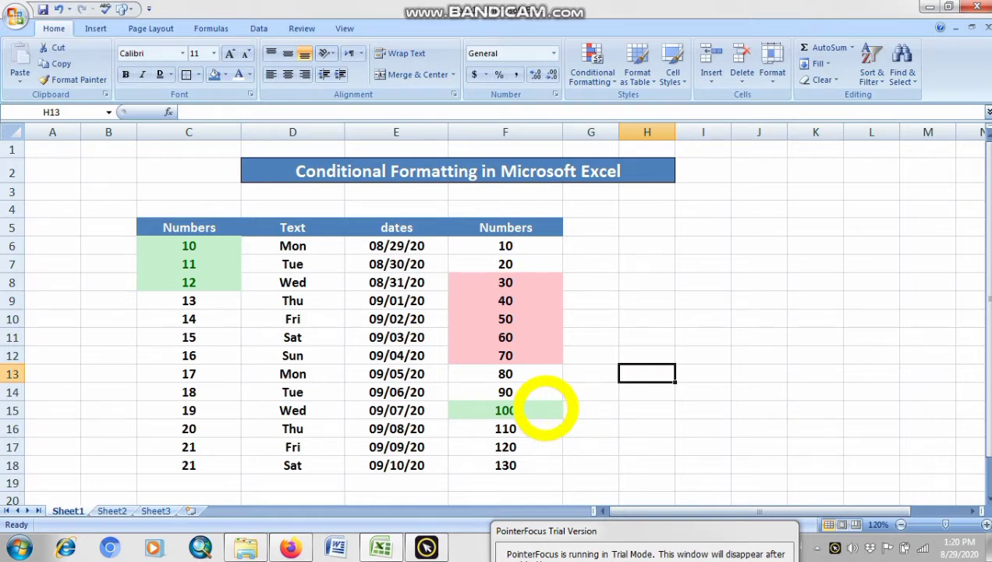
pyautogui.click(654, 298)
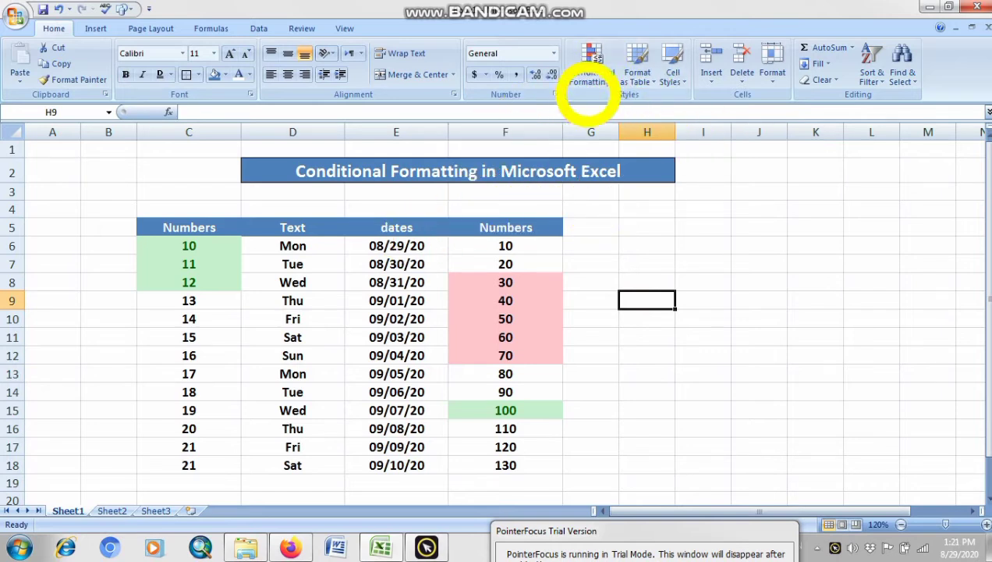
pyautogui.click(592, 78)
pyautogui.moveTo(601, 104)
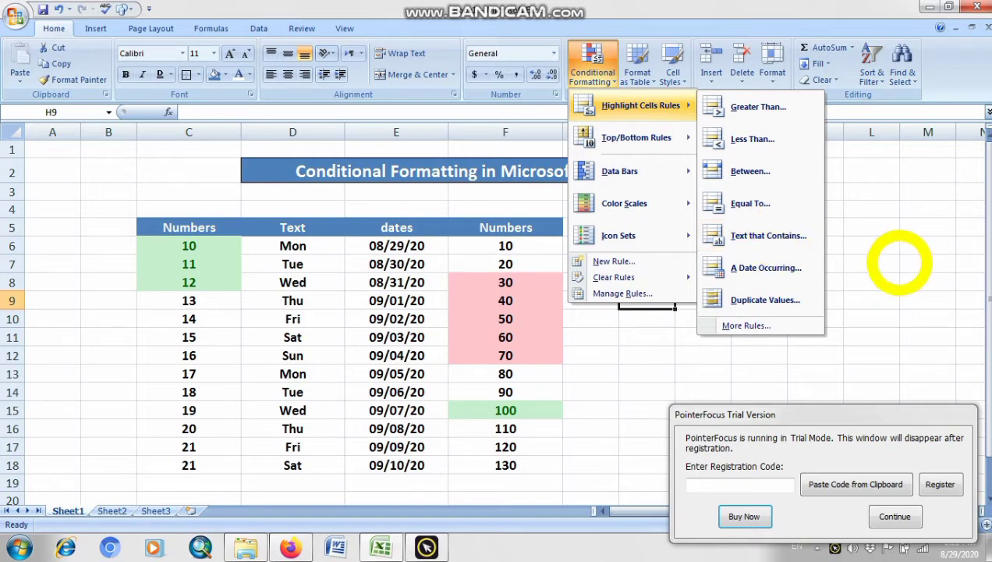
pyautogui.click(899, 262)
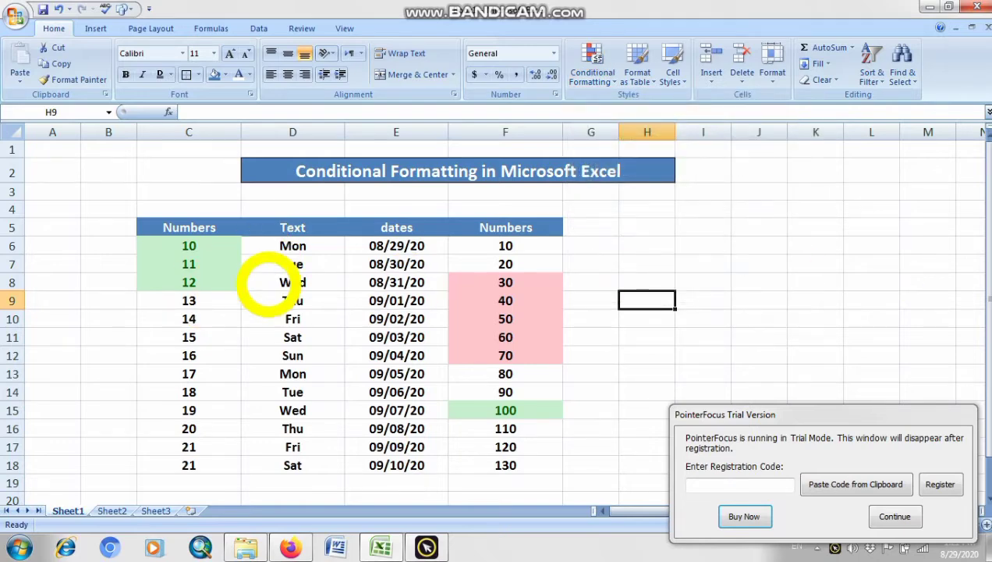
# - Set up a Text That Contains rule for "Fri" on D6:D18, using the Red Text format
pyautogui.moveTo(300, 248); pyautogui.dragTo(292, 466)
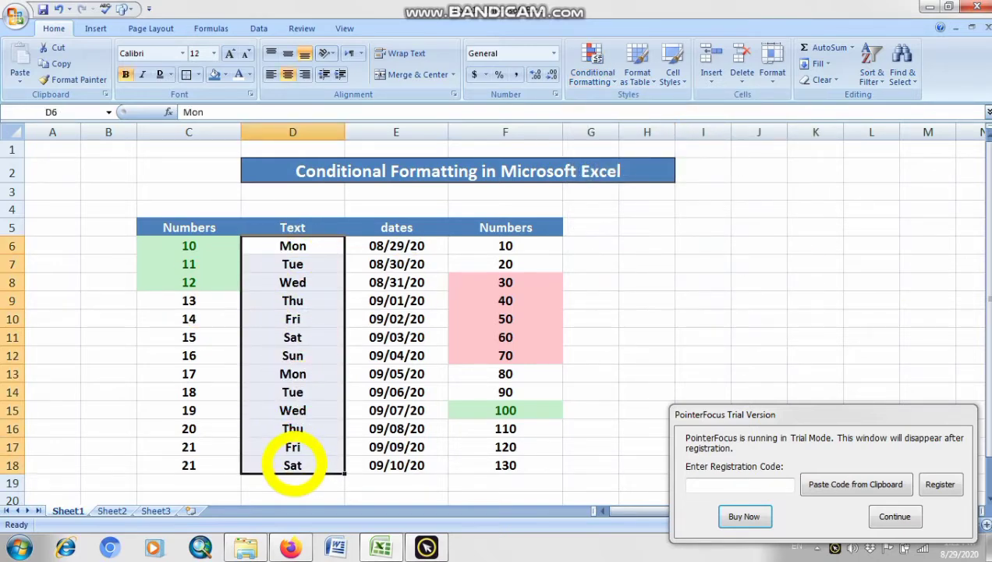
pyautogui.click(591, 69)
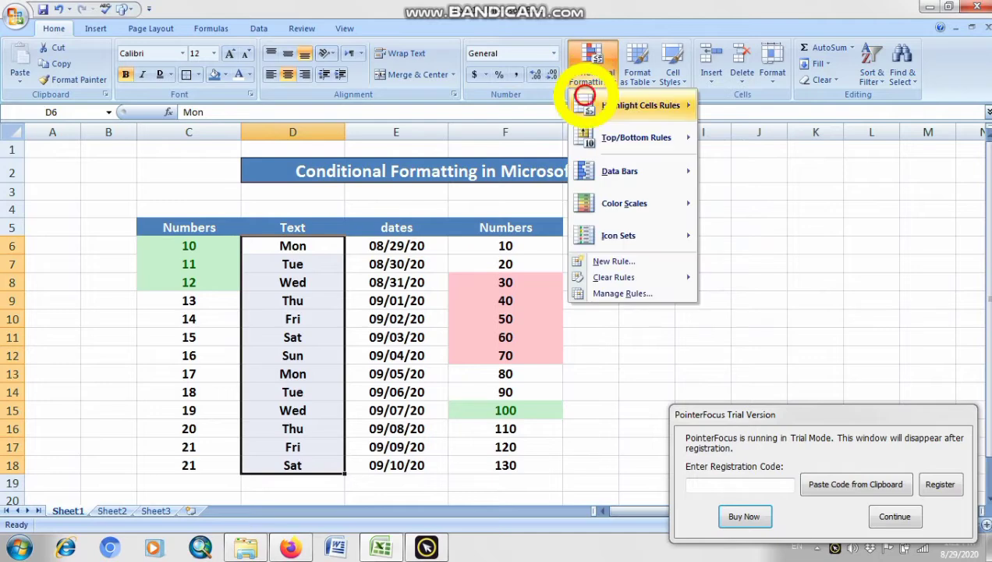
pyautogui.click(585, 95)
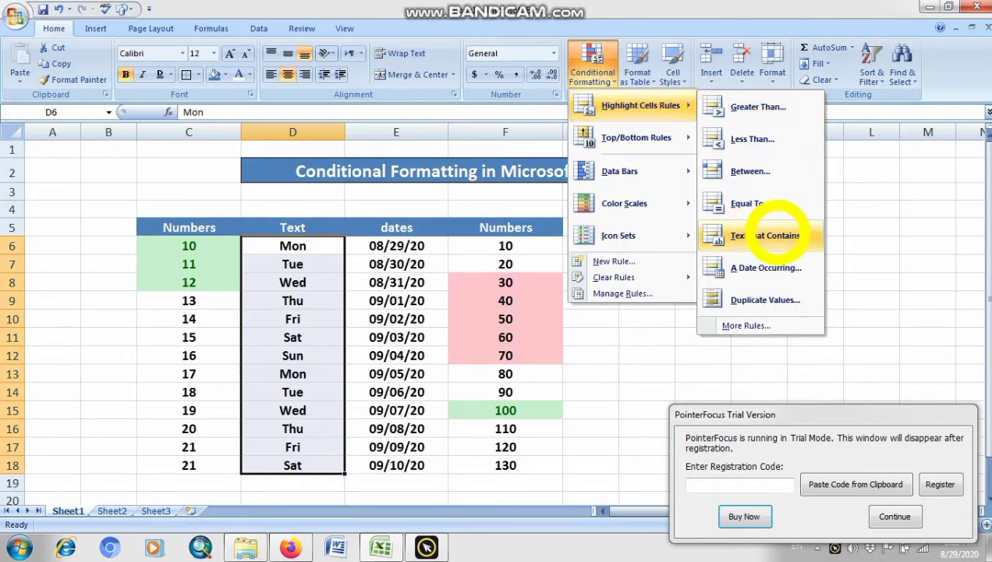
pyautogui.click(766, 235)
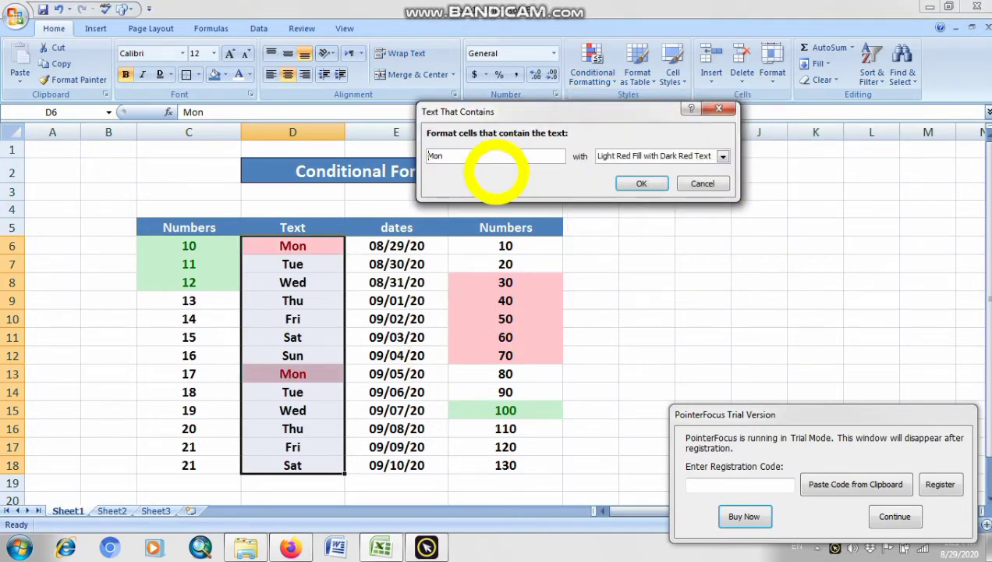
pyautogui.doubleClick(425, 156)
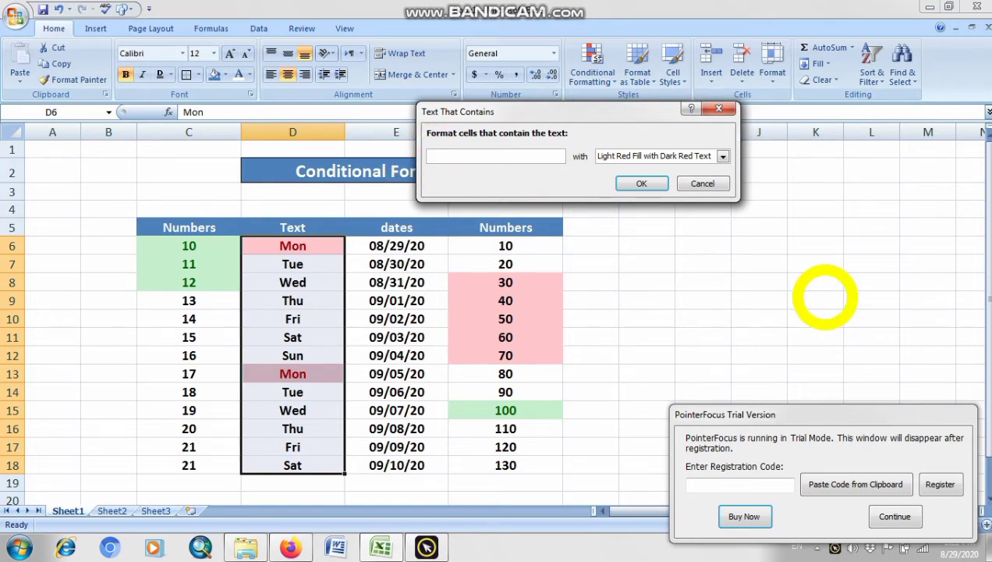
pyautogui.write('Fri')
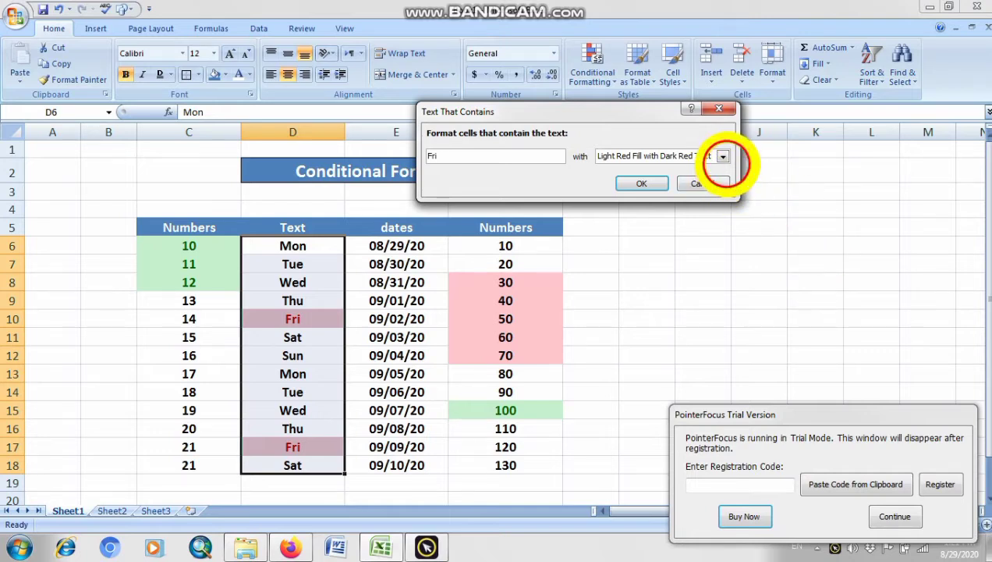
pyautogui.click(722, 156)
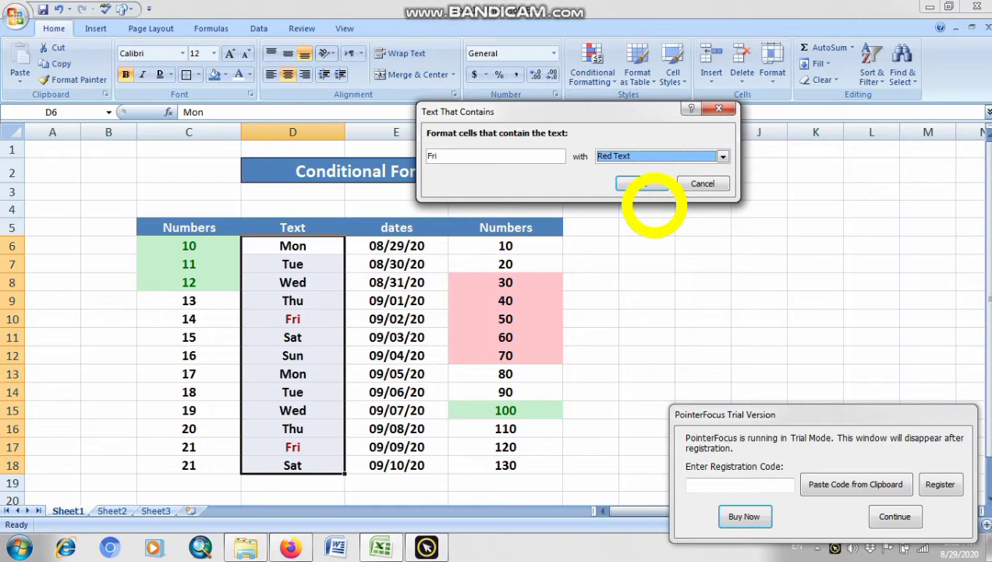
# - Switch the "Fri" text rule to a custom format with a yellow fill and apply it
pyautogui.click(723, 157)
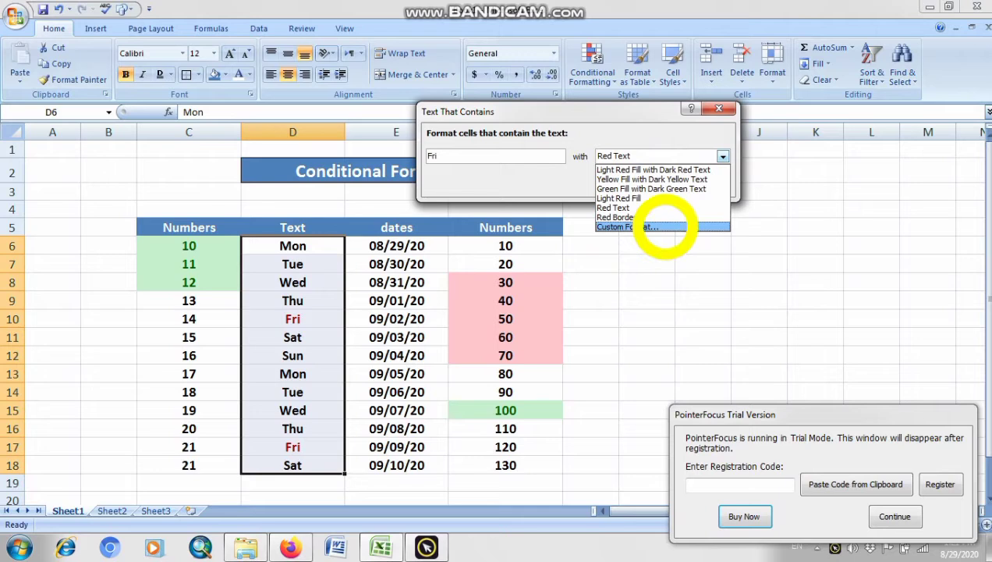
pyautogui.click(661, 226)
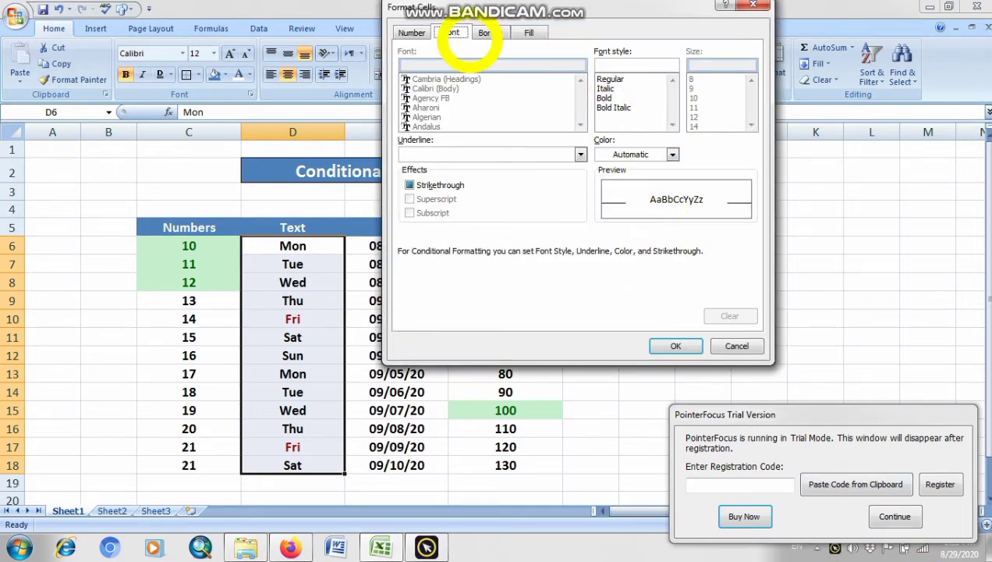
pyautogui.click(490, 33)
pyautogui.click(530, 33)
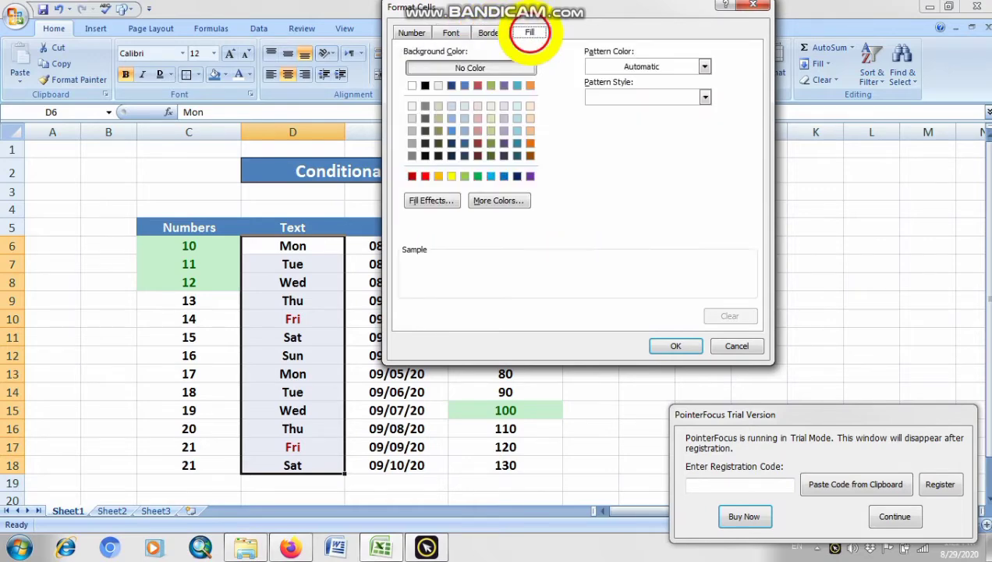
pyautogui.click(451, 175)
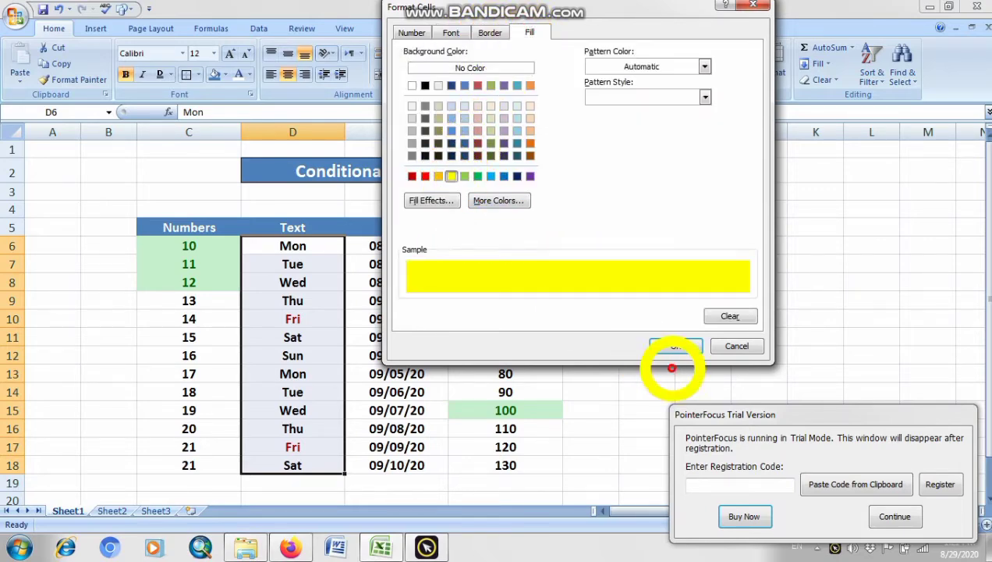
pyautogui.click(676, 346)
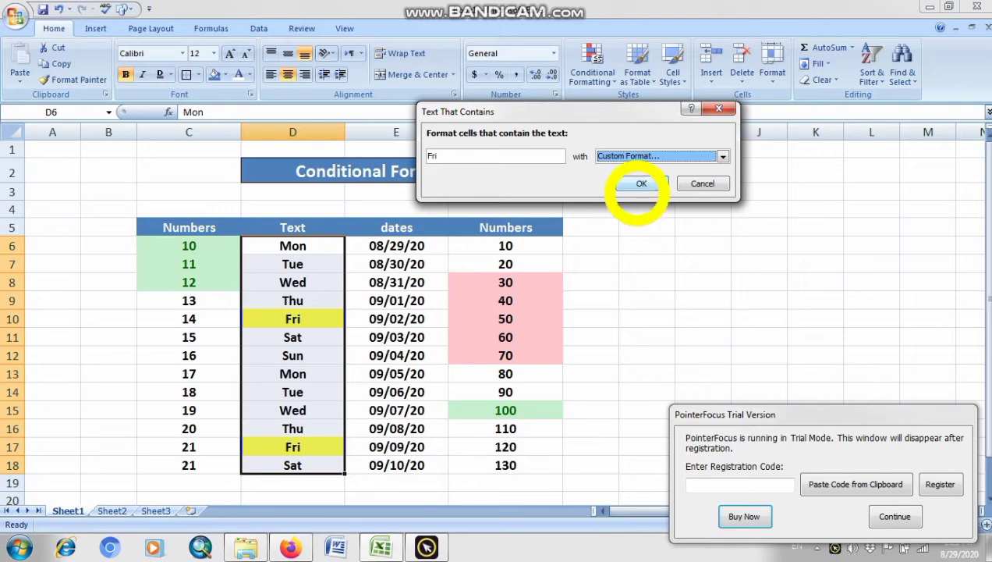
pyautogui.click(642, 183)
# - Dismiss the PointerFocus trial notice without registering
pyautogui.click(870, 547)
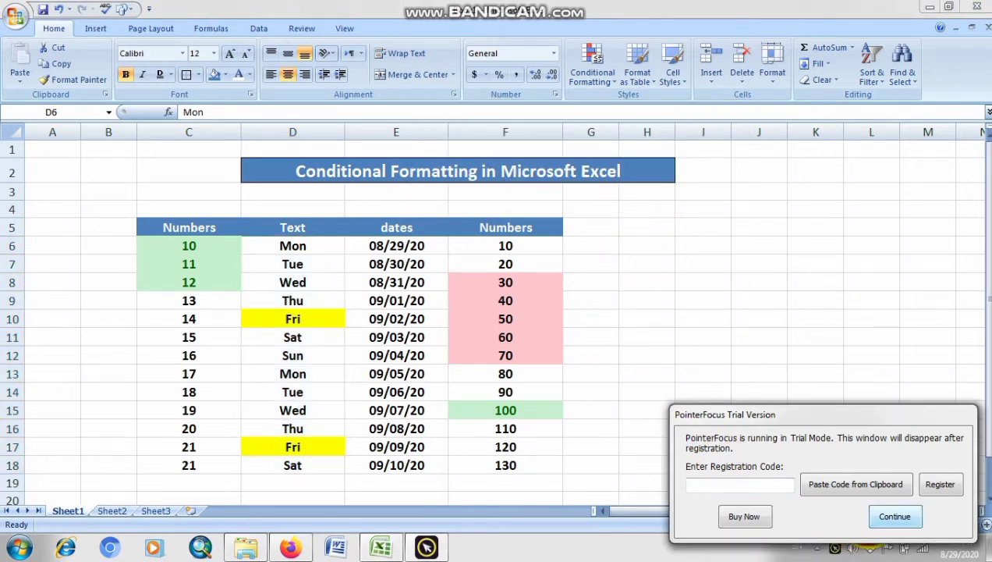
pyautogui.click(895, 516)
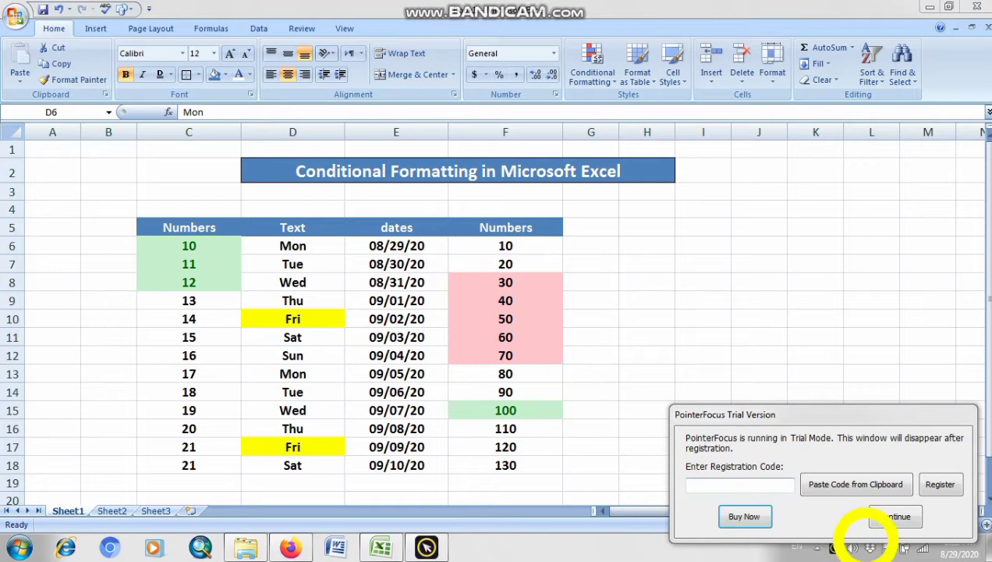
pyautogui.click(889, 515)
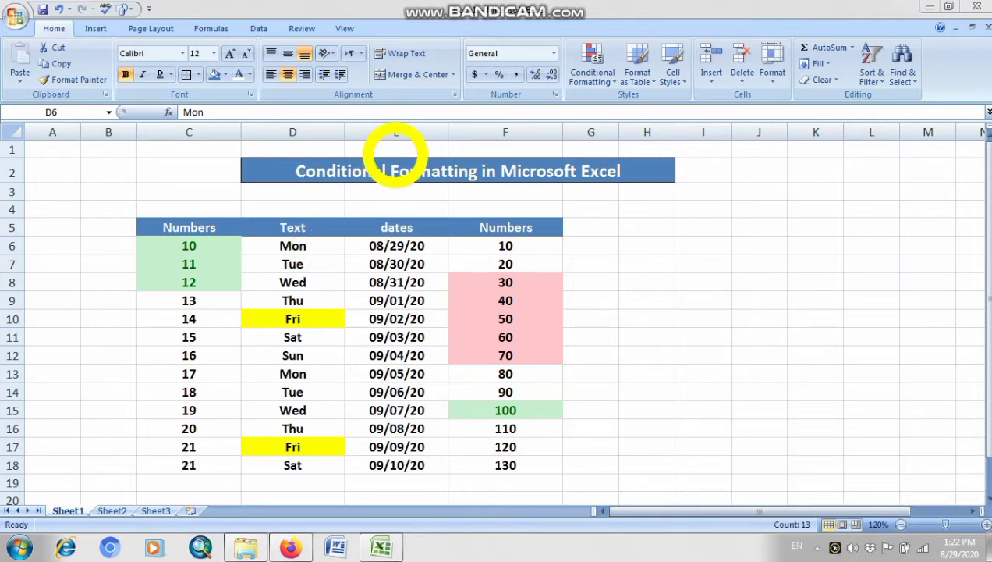
pyautogui.click(293, 246)
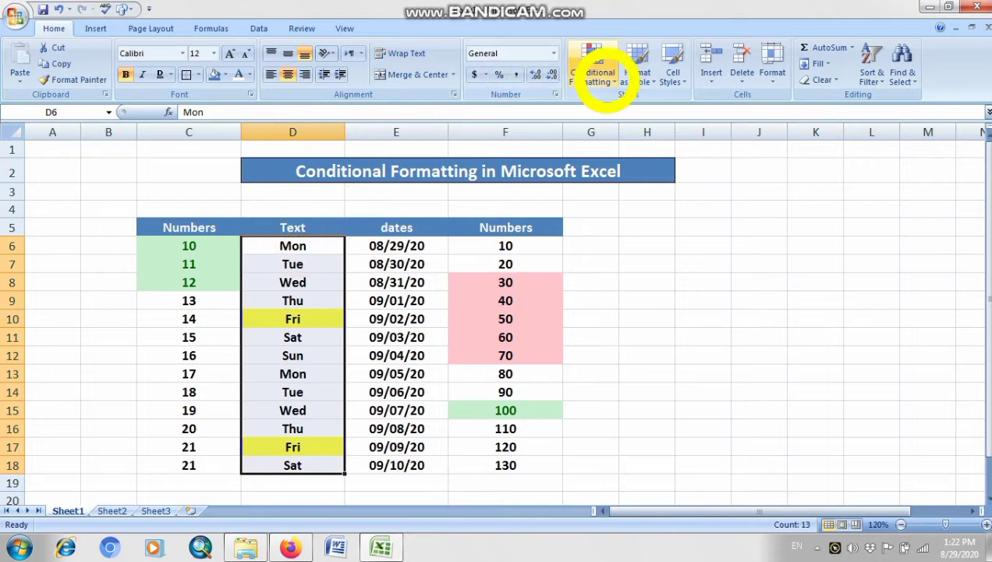
pyautogui.click(599, 74)
pyautogui.moveTo(638, 105)
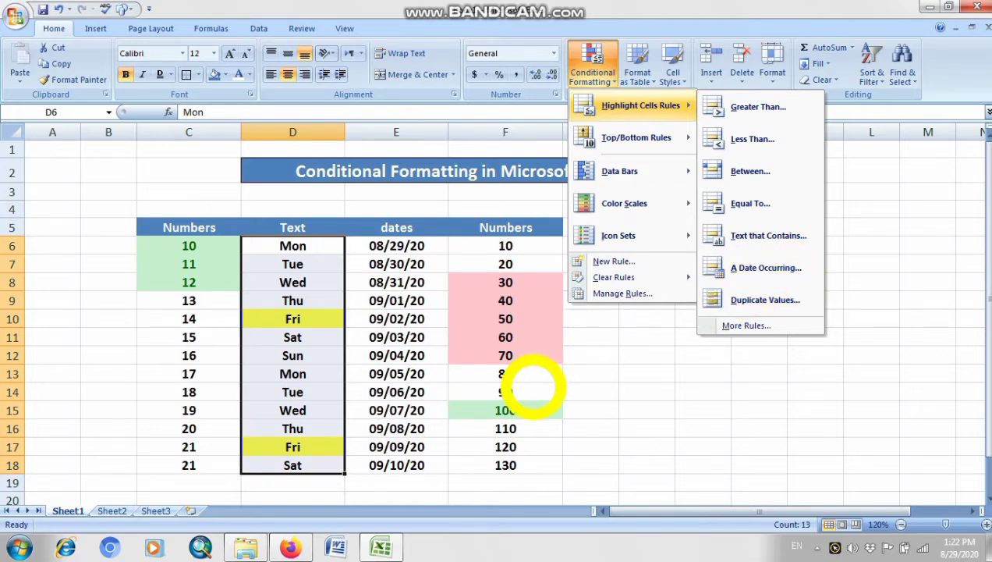
pyautogui.click(522, 391)
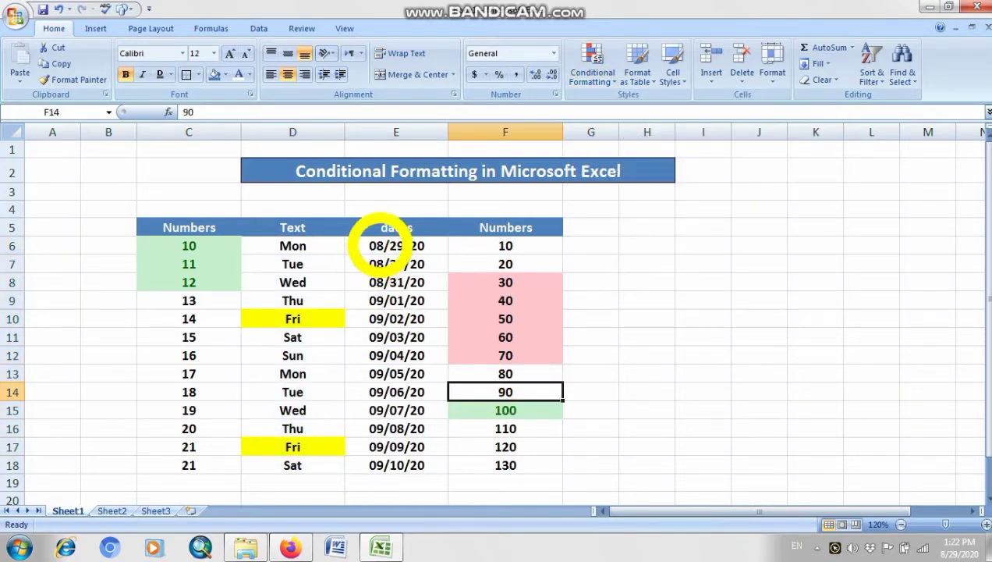
# - Set up an A Date Occurring rule for Today on E6:E18 and check it against the system calendar
pyautogui.moveTo(384, 244); pyautogui.dragTo(392, 467)
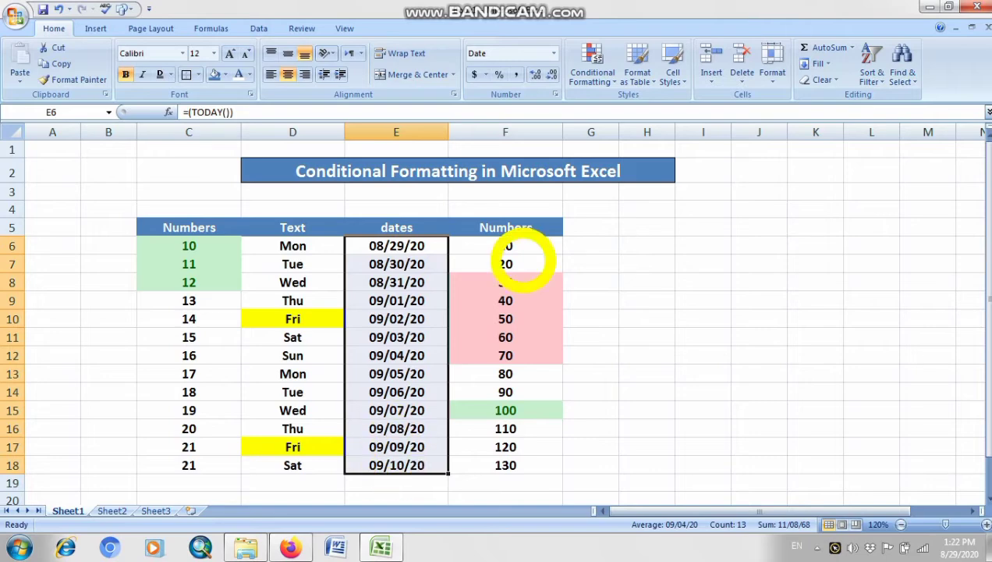
pyautogui.click(595, 72)
pyautogui.moveTo(605, 104)
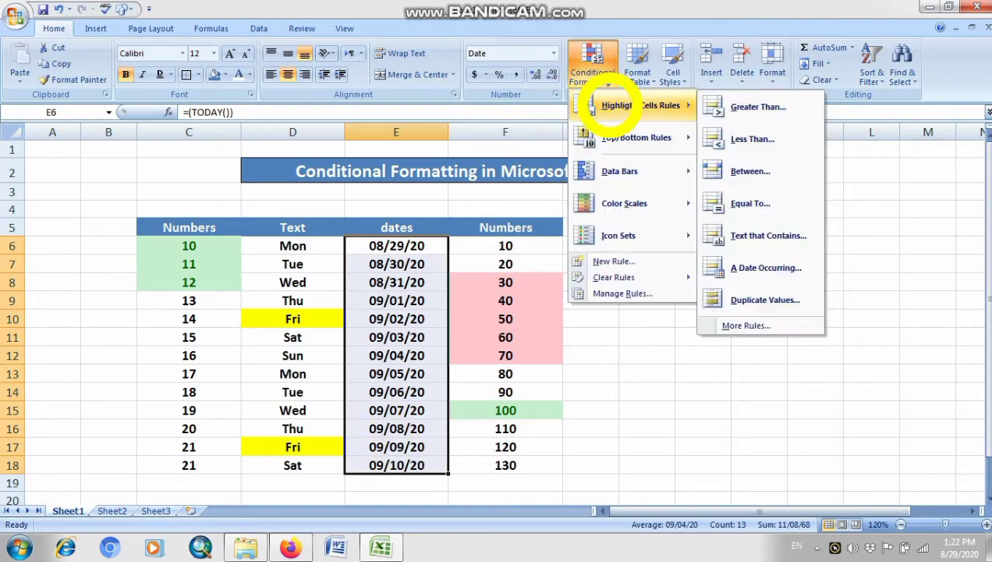
pyautogui.click(761, 261)
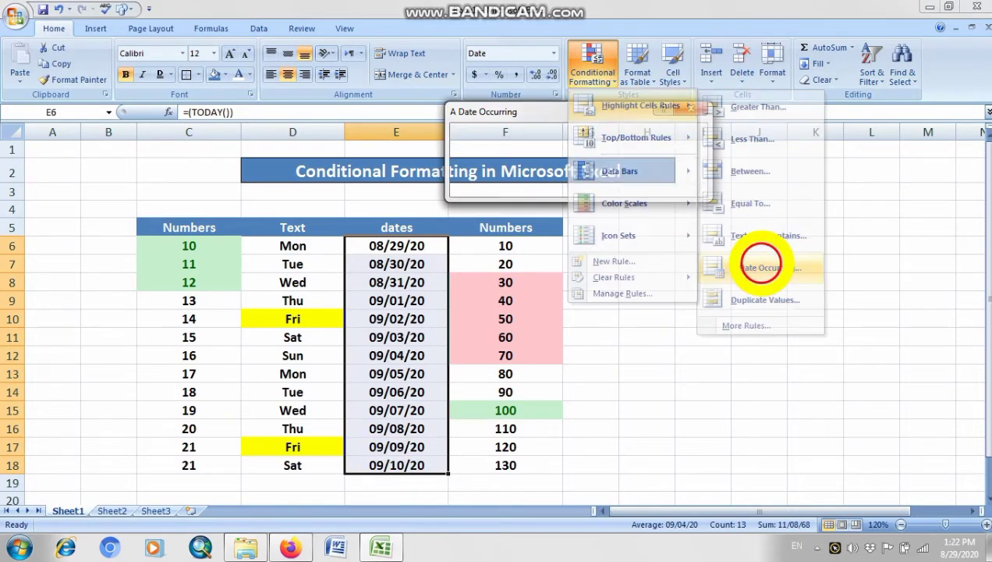
pyautogui.click(530, 156)
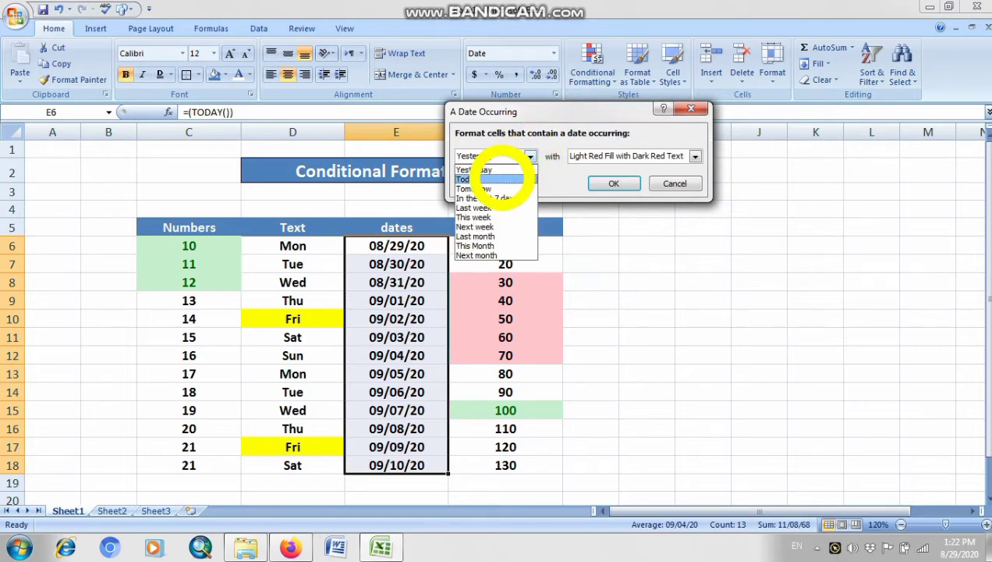
pyautogui.click(502, 178)
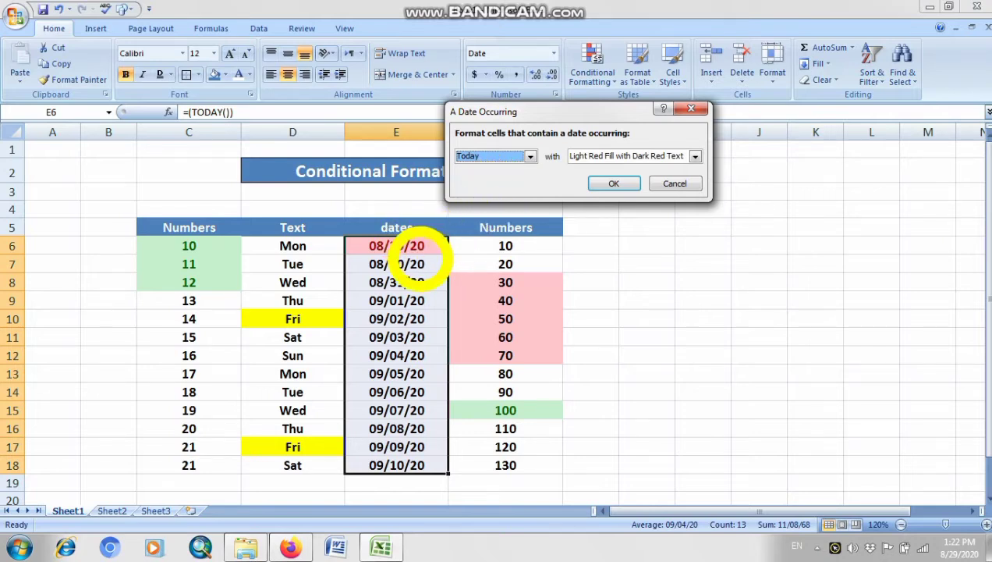
pyautogui.click(948, 547)
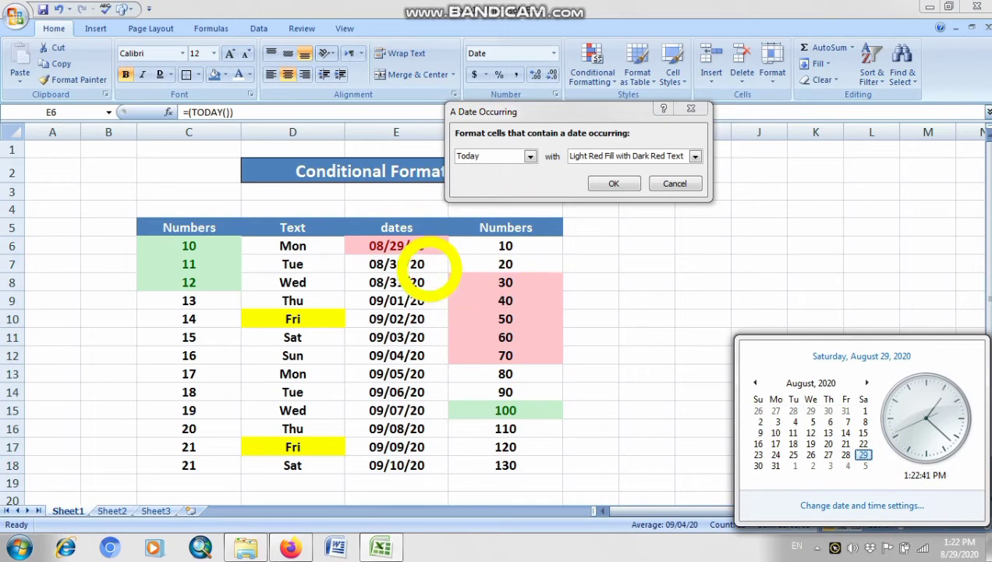
# - Preview the date rule with the Tomorrow and In the last 7 days periods
pyautogui.click(529, 156)
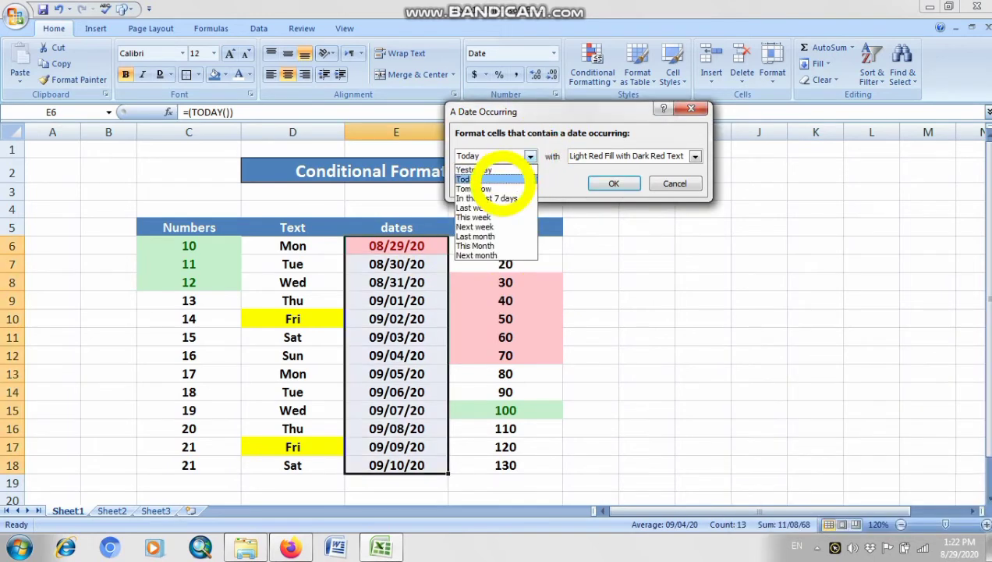
pyautogui.click(493, 189)
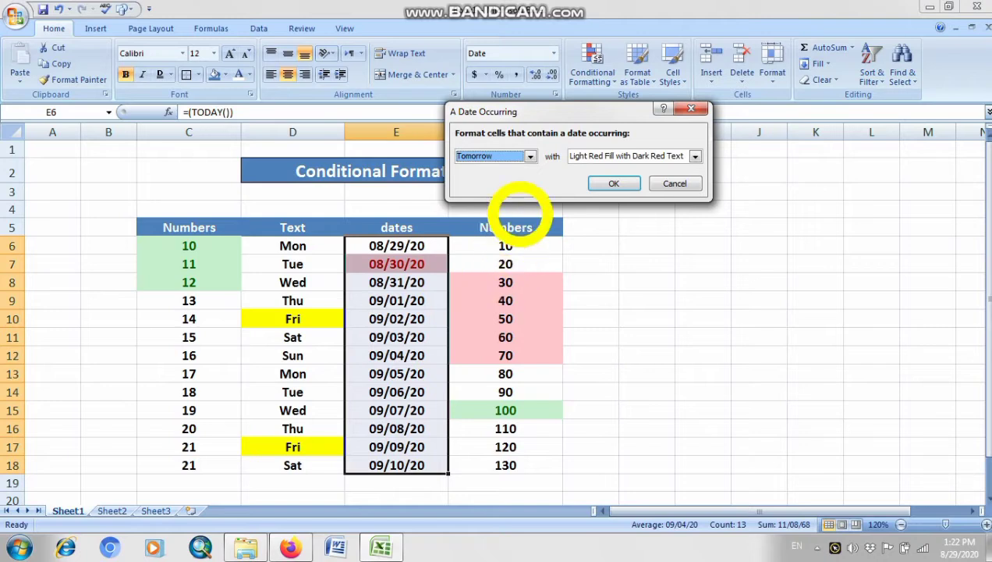
pyautogui.click(529, 156)
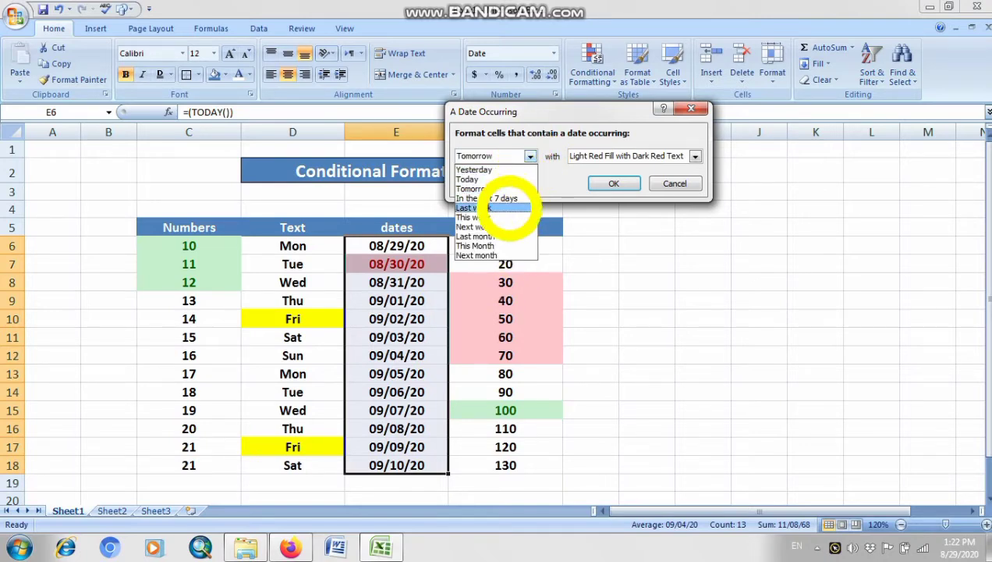
pyautogui.click(521, 199)
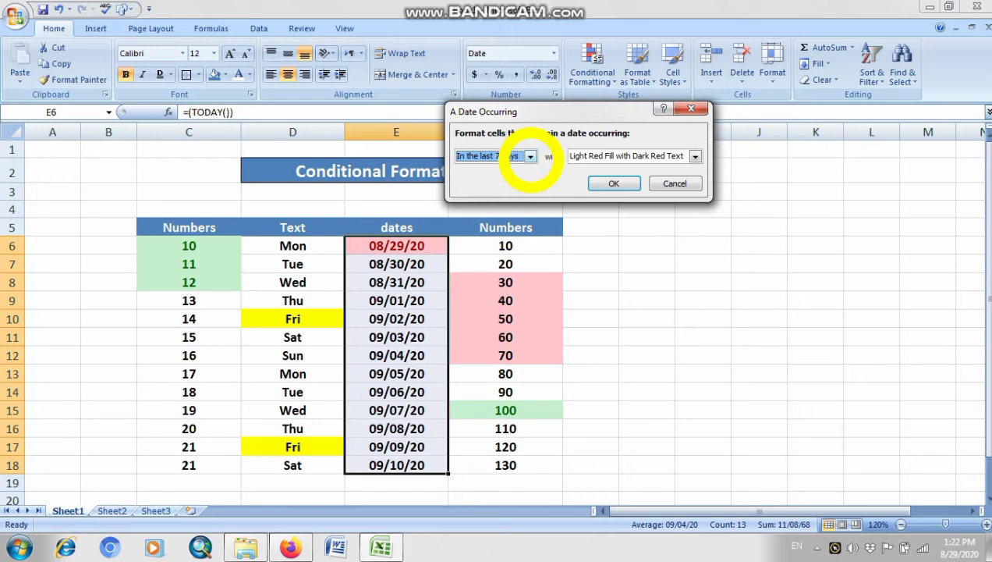
# - Set the date rule to Next week with Light Red Fill with Dark Red Text and apply it
pyautogui.click(531, 157)
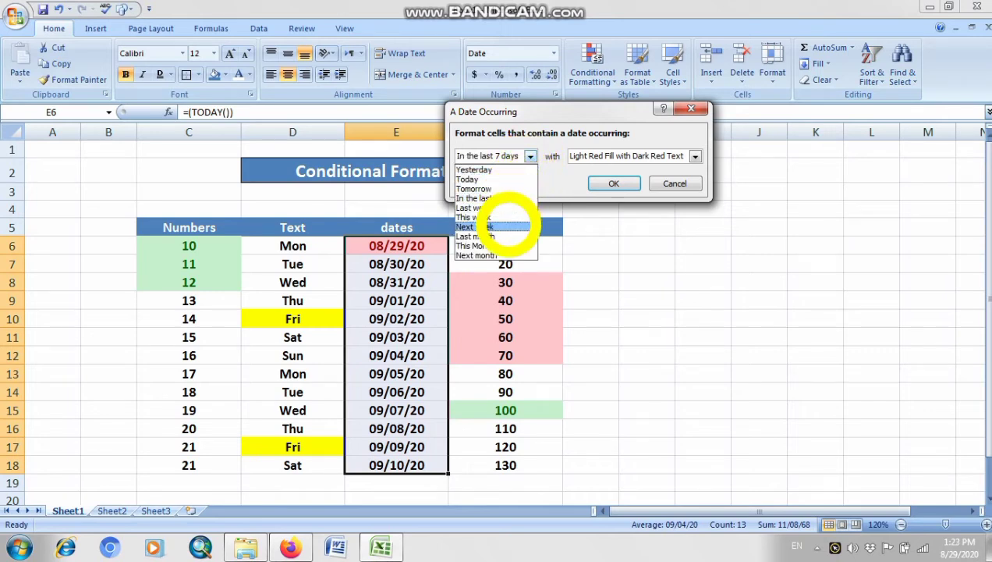
pyautogui.click(493, 227)
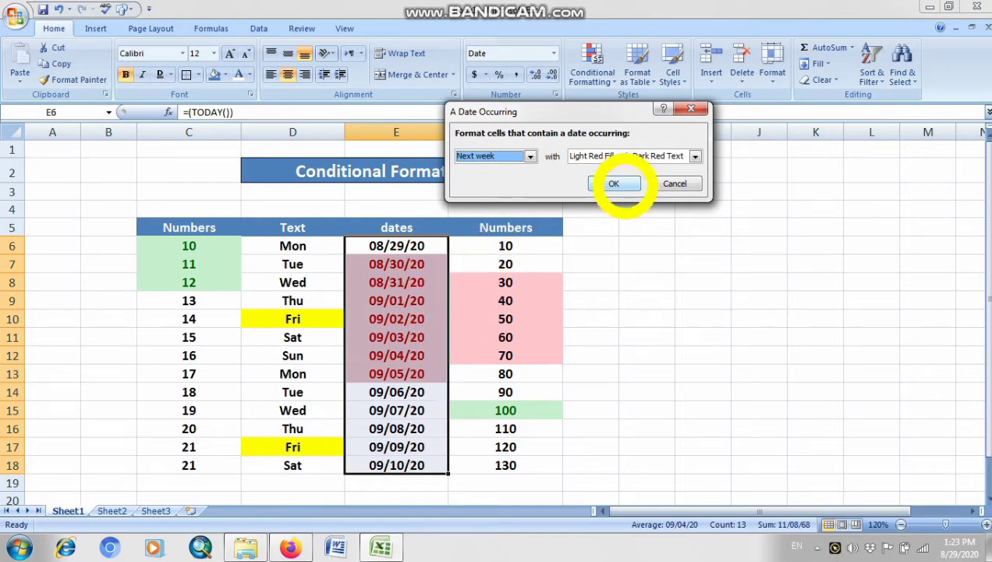
pyautogui.click(614, 184)
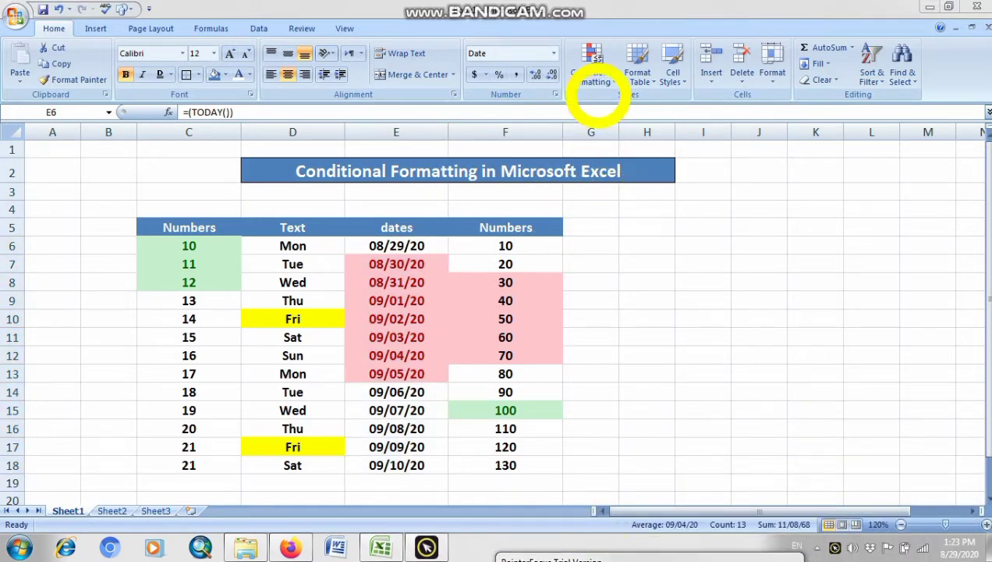
pyautogui.click(596, 78)
pyautogui.moveTo(618, 104)
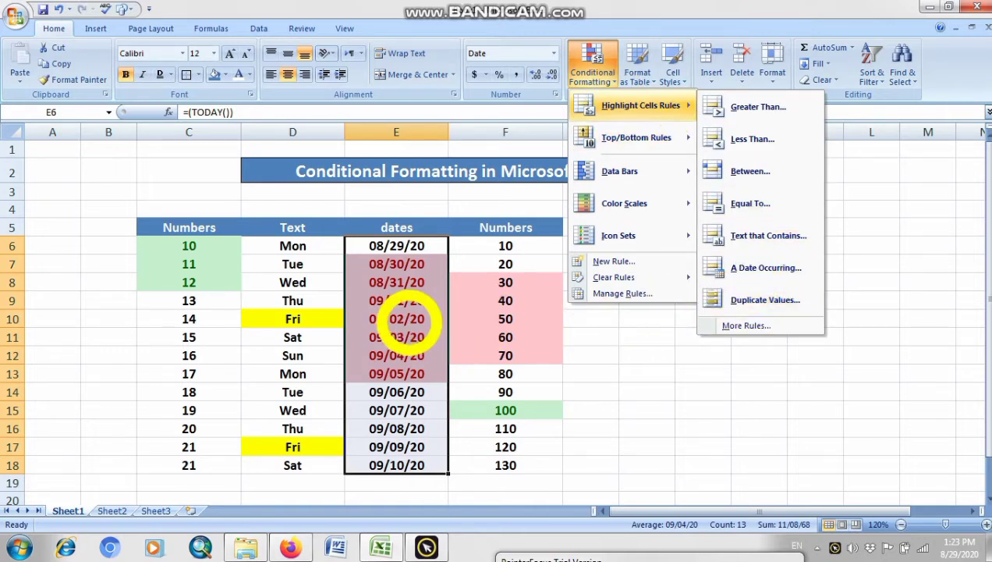
pyautogui.click(434, 316)
pyautogui.click(654, 362)
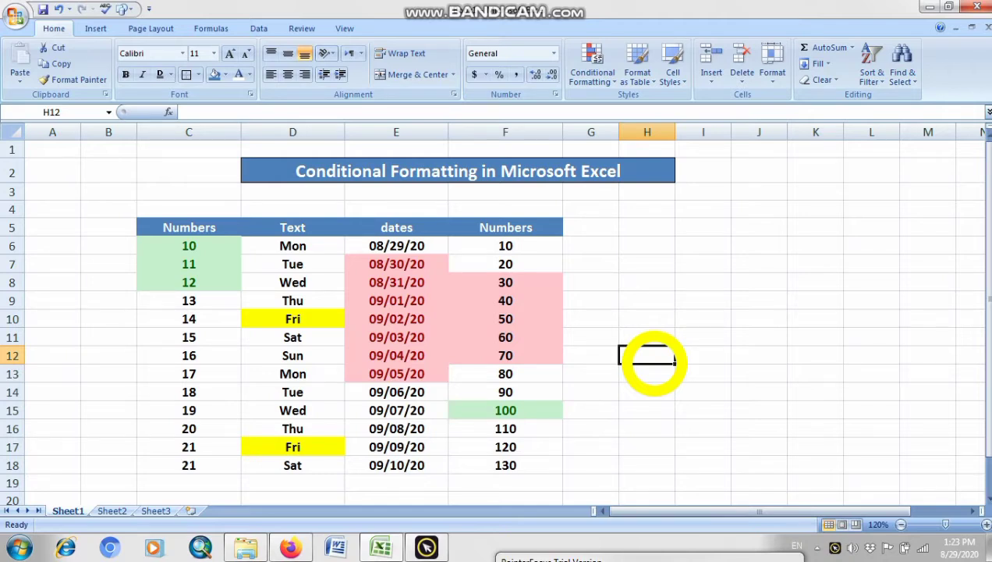
pyautogui.click(808, 301)
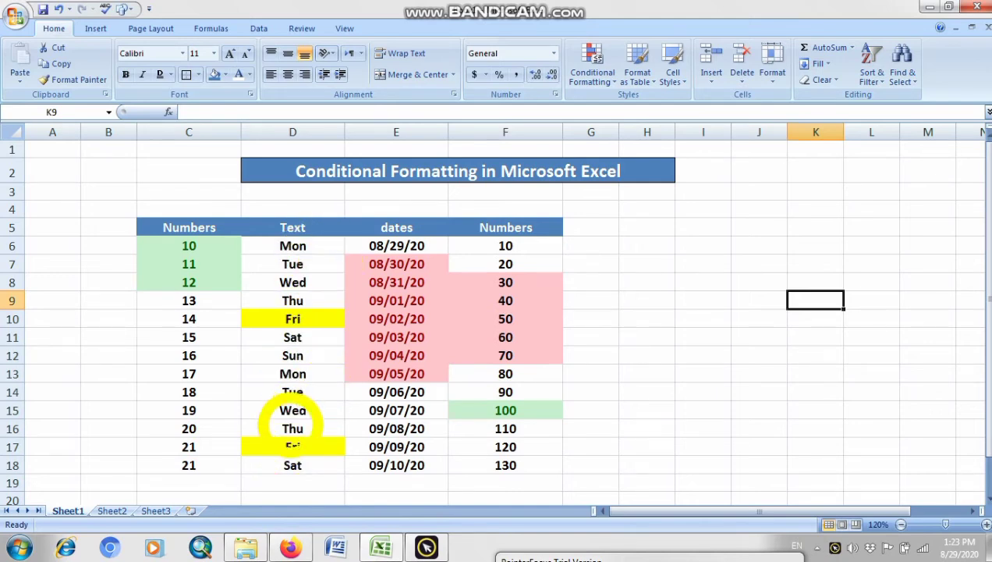
pyautogui.click(628, 397)
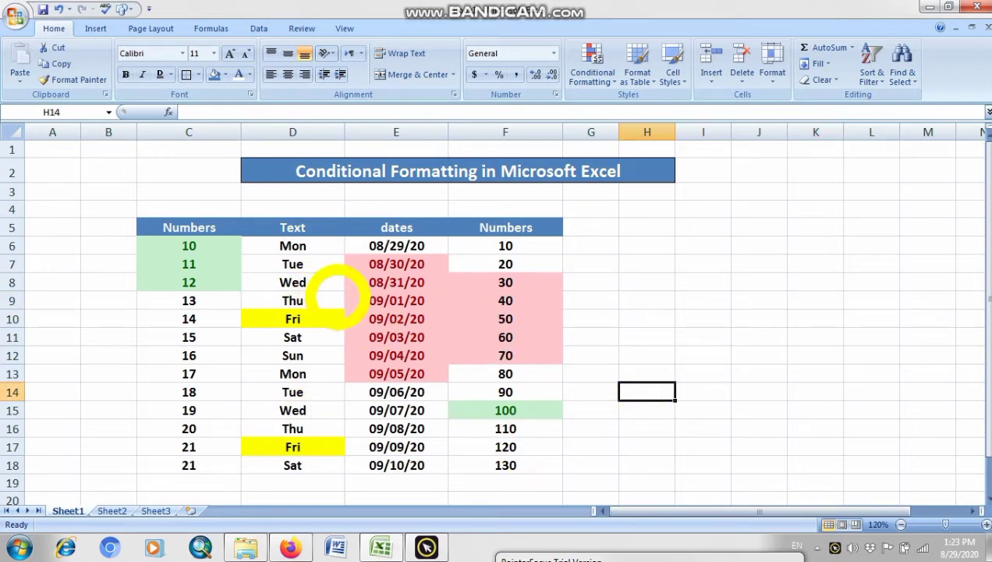
# - Set up a Duplicate Values rule on D6:D18 for Duplicate values with Yellow Fill with Dark Yellow Text
pyautogui.moveTo(295, 245); pyautogui.dragTo(297, 465)
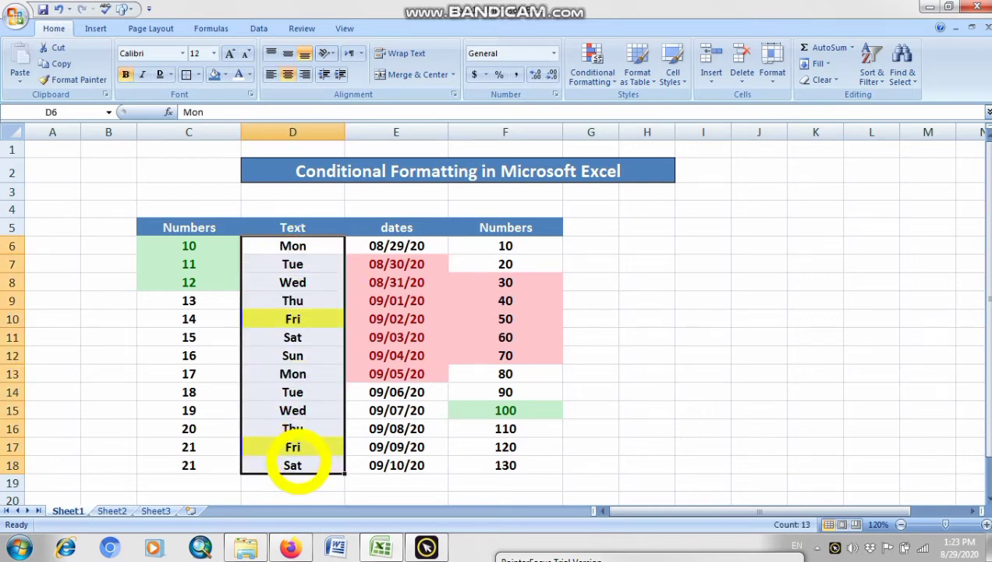
pyautogui.click(610, 82)
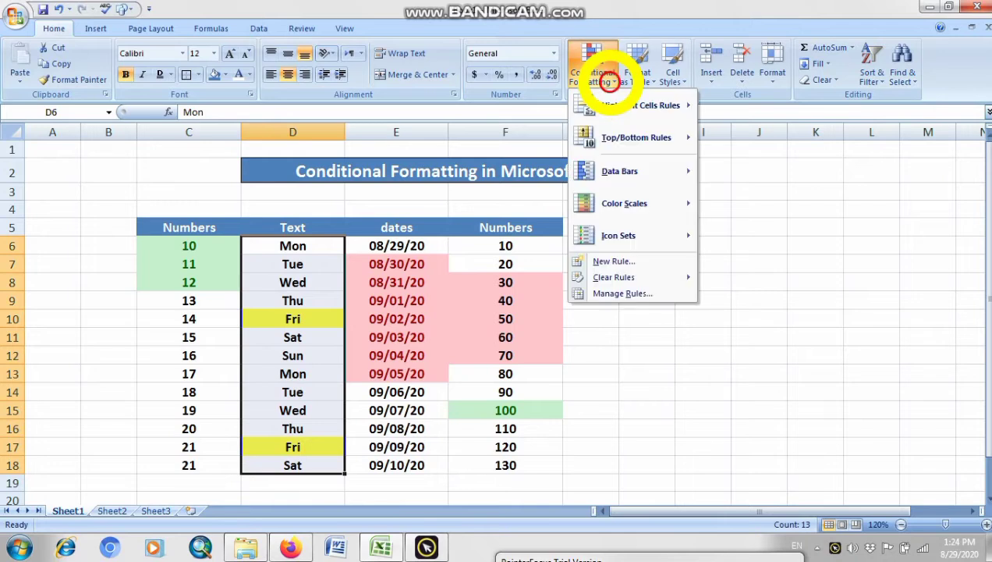
pyautogui.moveTo(636, 104)
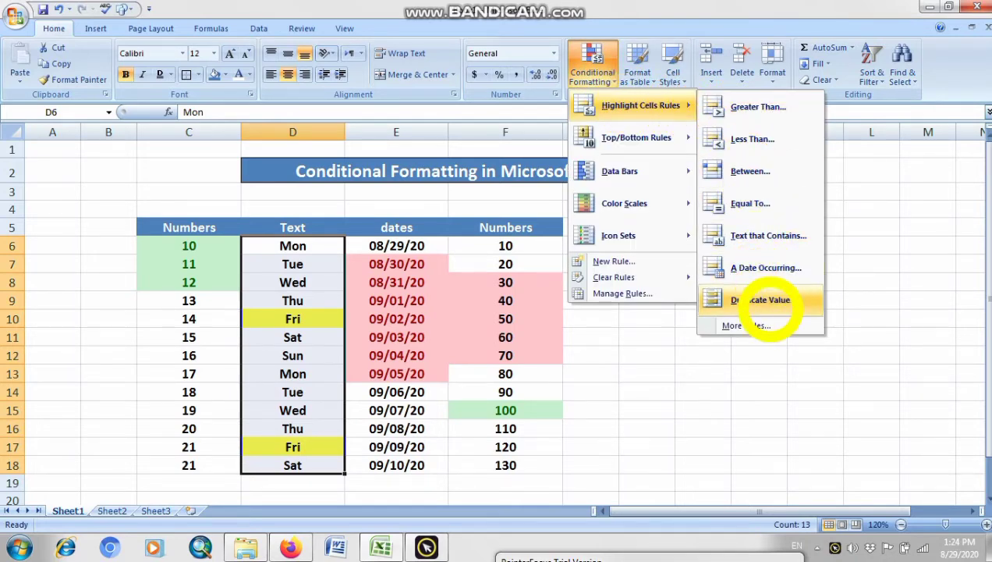
pyautogui.click(770, 300)
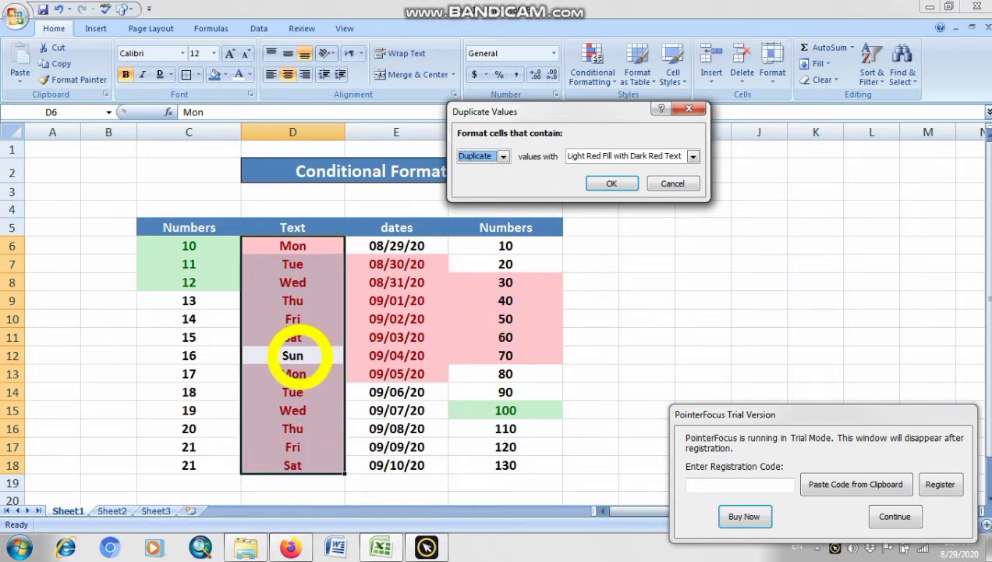
pyautogui.click(503, 156)
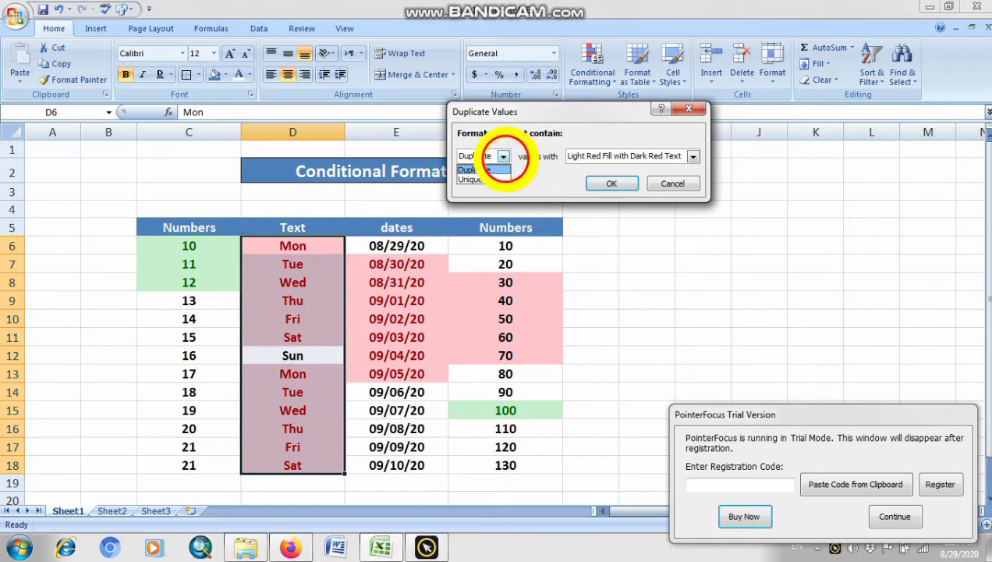
pyautogui.click(692, 156)
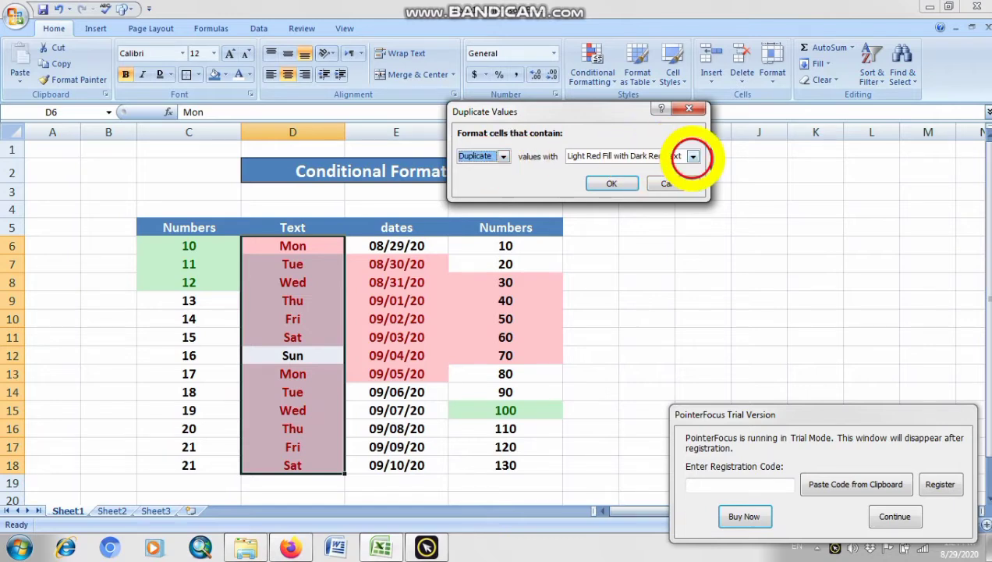
pyautogui.click(692, 156)
pyautogui.click(673, 178)
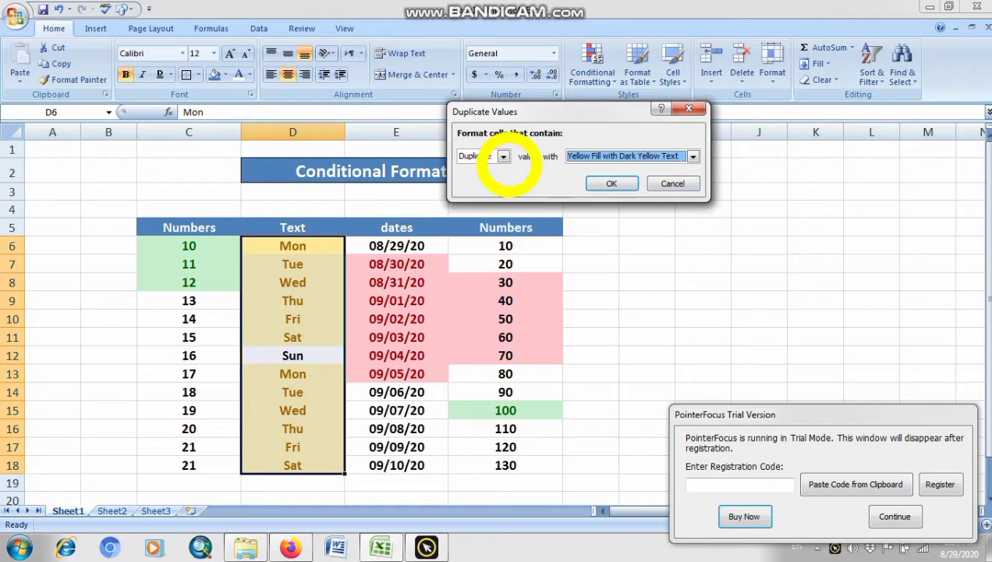
# - Switch the Duplicate Values rule to Unique values with Red Border and apply it
pyautogui.click(503, 156)
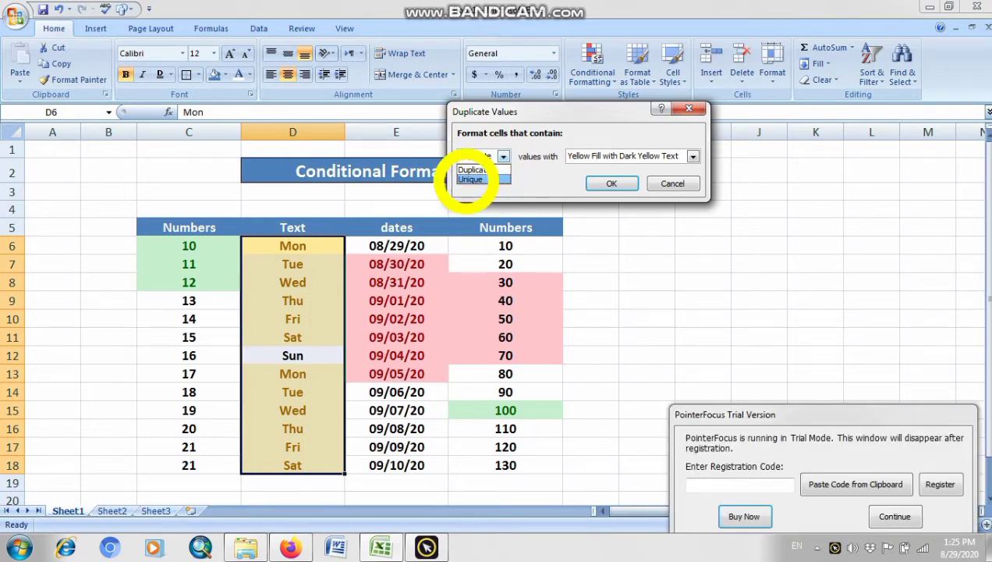
pyautogui.click(471, 179)
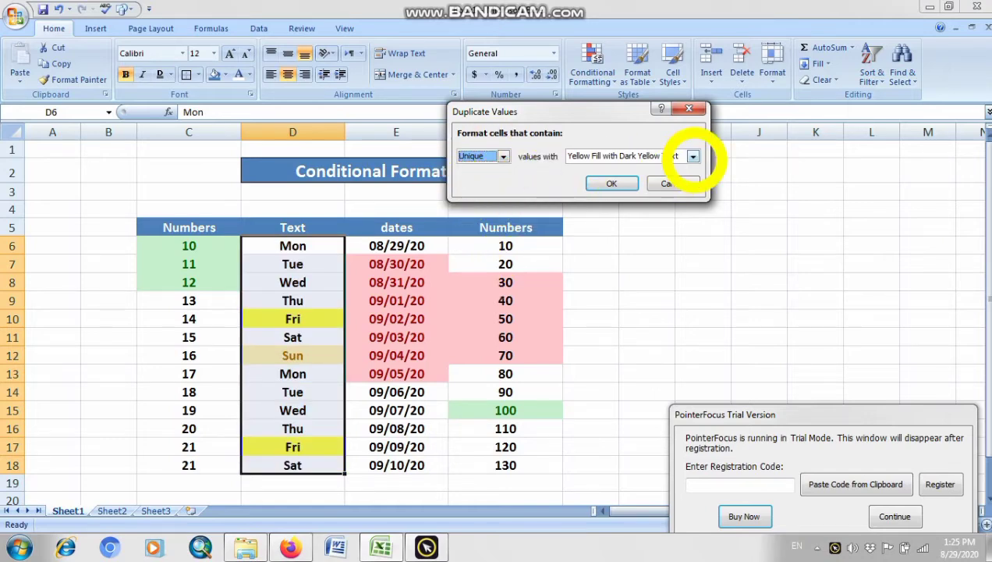
pyautogui.click(693, 156)
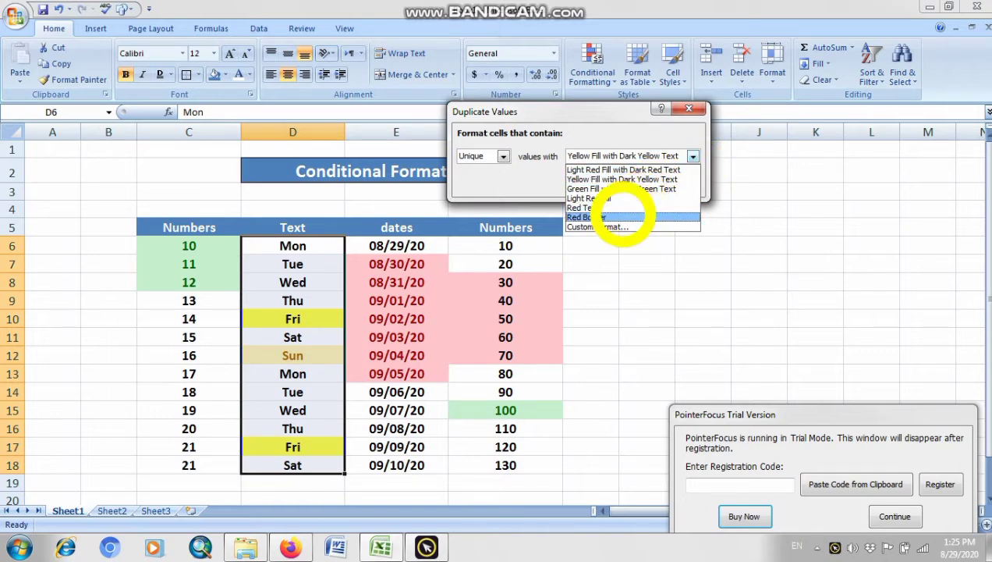
pyautogui.click(617, 218)
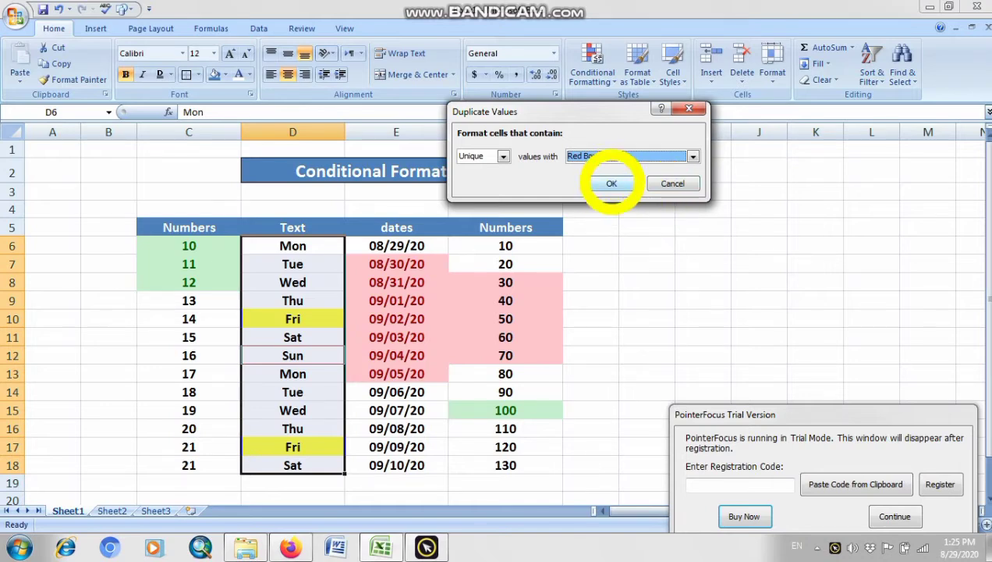
pyautogui.click(611, 184)
pyautogui.click(687, 353)
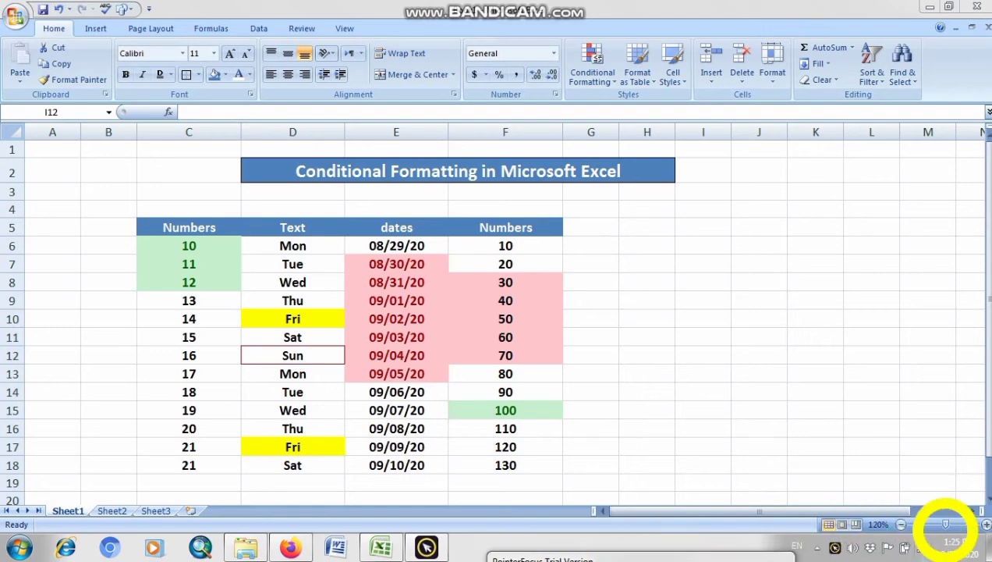
# - Examine the border formatting of the Sun cell in D12 against the rest of the table at a closer zoom
pyautogui.click(986, 525)
pyautogui.scroll(-3, 321, 327)
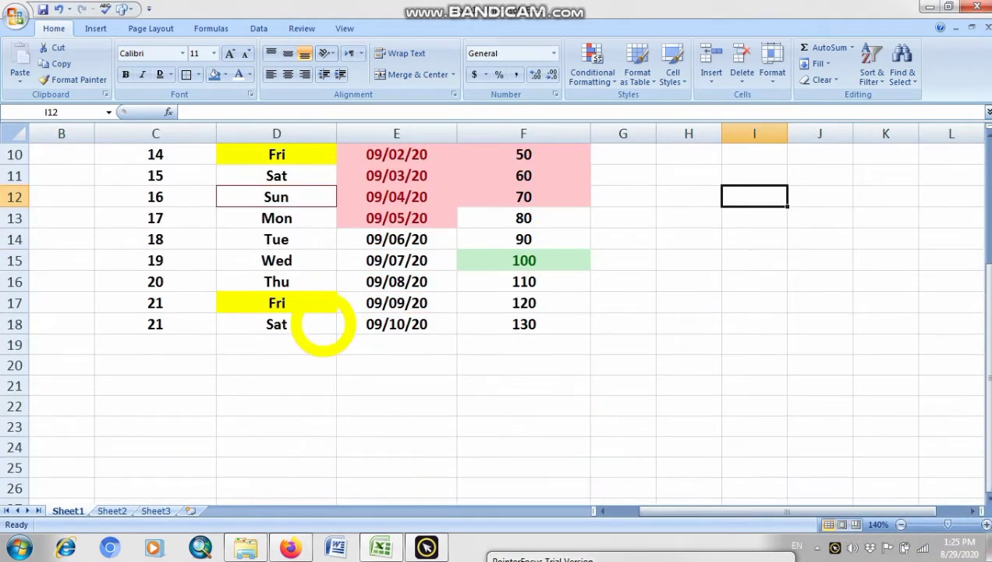
pyautogui.scroll(3, 299, 336)
pyautogui.scroll(-1, 298, 370)
pyautogui.click(232, 323)
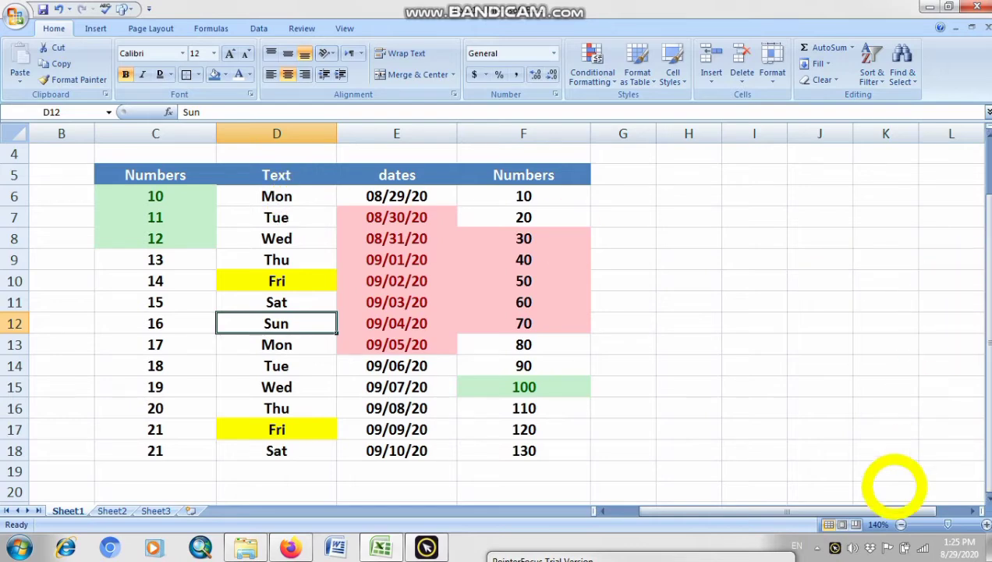
pyautogui.click(901, 525)
pyautogui.scroll(-1, 700, 397)
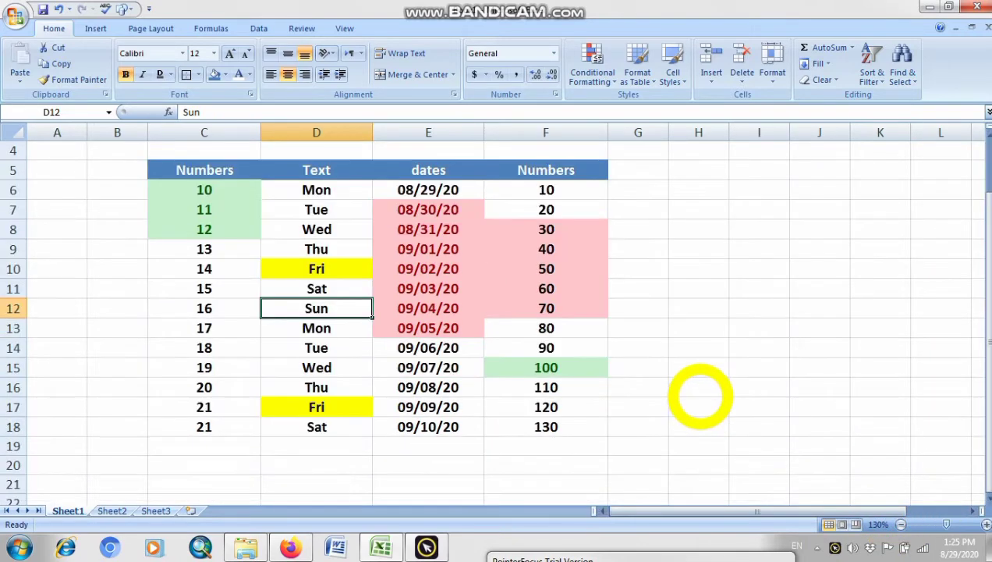
pyautogui.scroll(1, 700, 396)
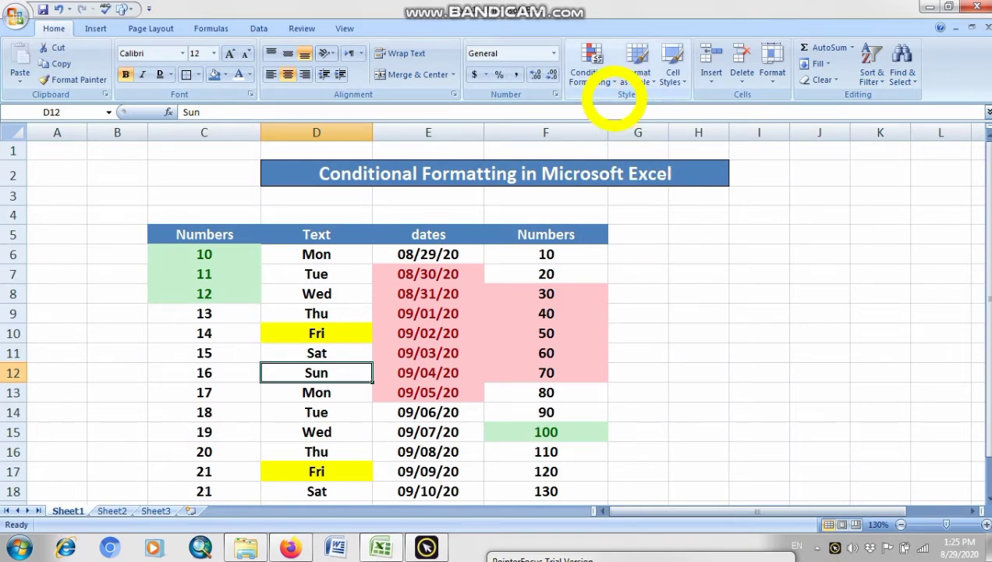
pyautogui.click(599, 62)
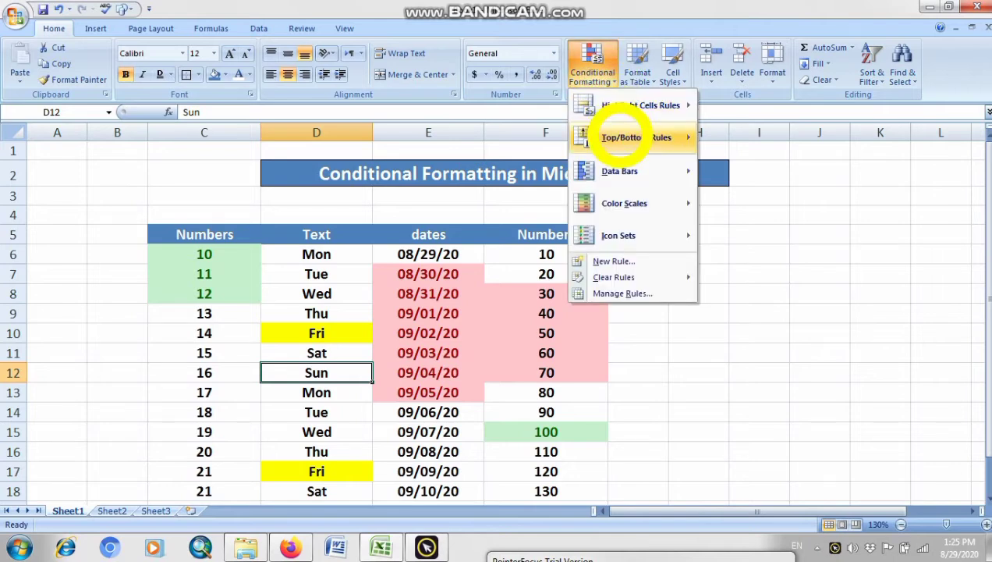
pyautogui.moveTo(623, 136)
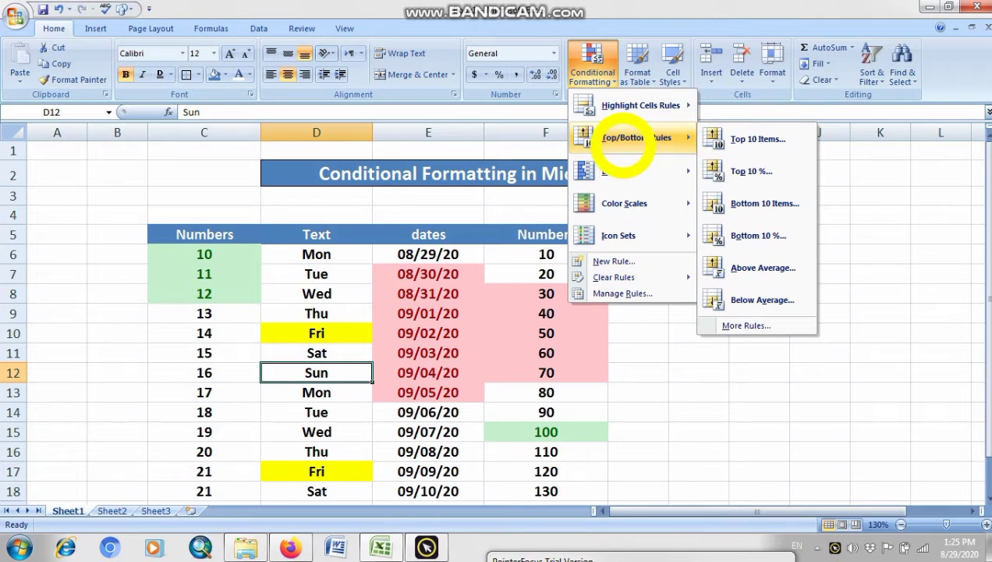
pyautogui.moveTo(640, 111)
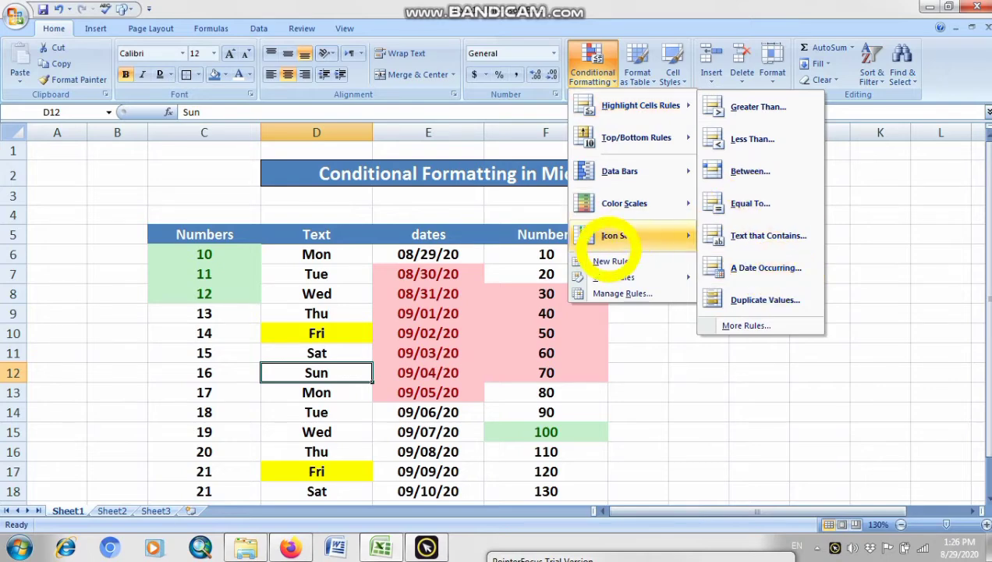
pyautogui.moveTo(654, 139)
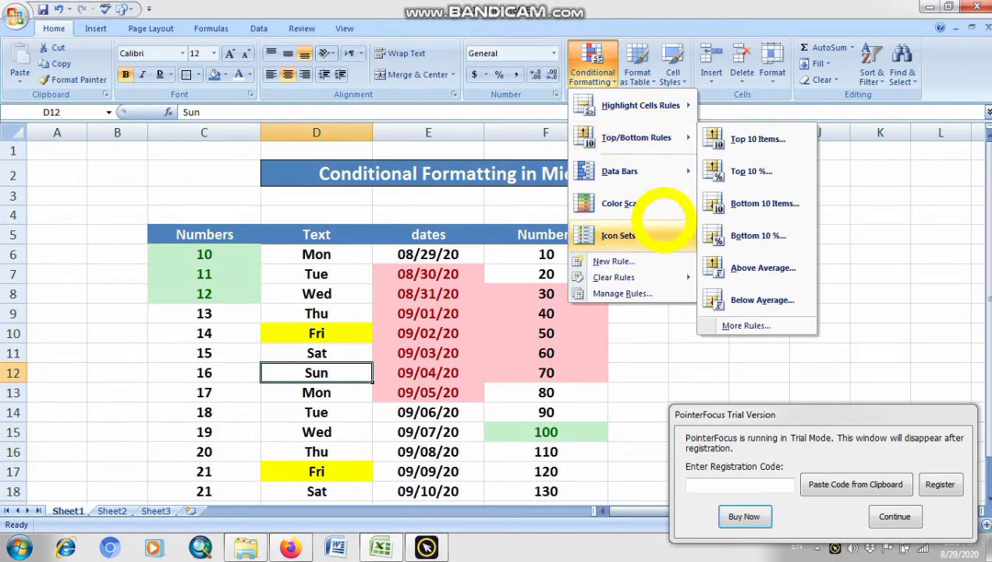
pyautogui.click(738, 372)
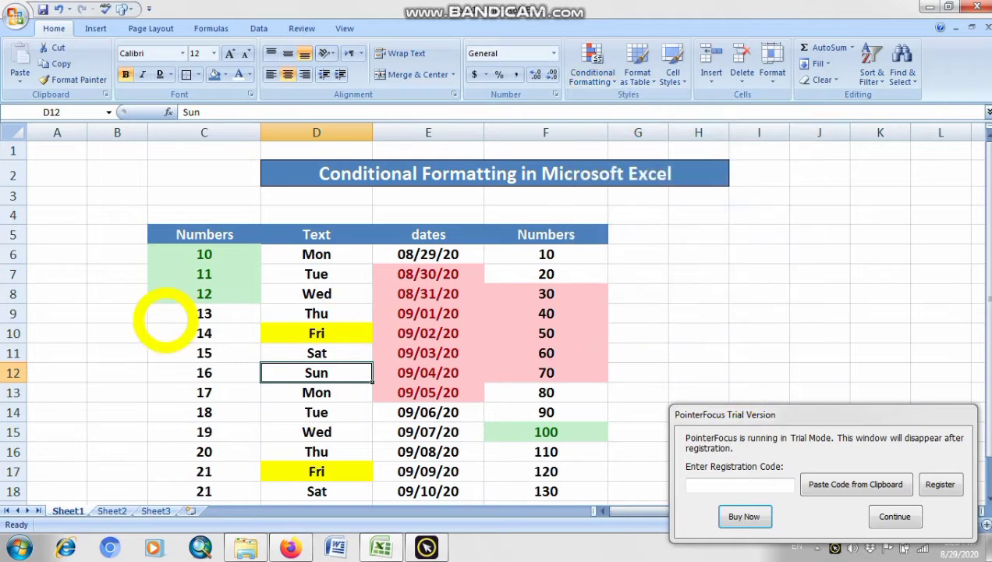
# - Set up a Top 10 Items rule on the numbers in C6:C18 with Red Text
pyautogui.moveTo(184, 251); pyautogui.dragTo(181, 499)
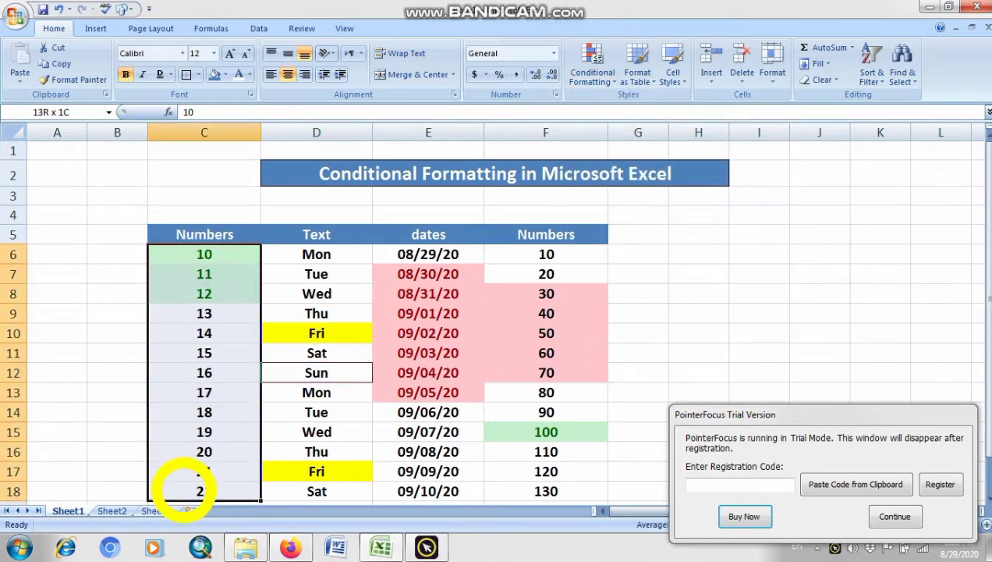
pyautogui.click(587, 74)
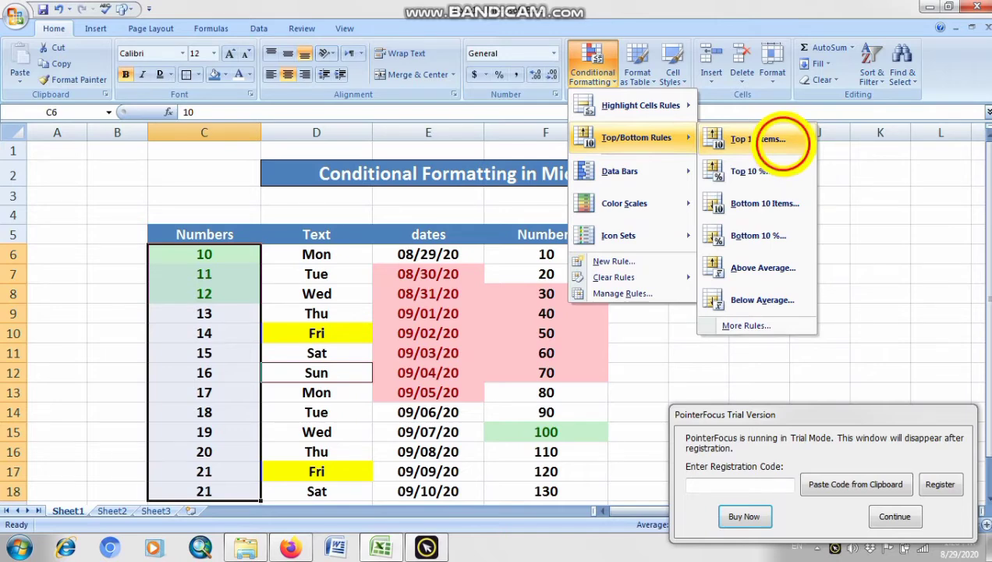
pyautogui.click(781, 139)
pyautogui.click(672, 156)
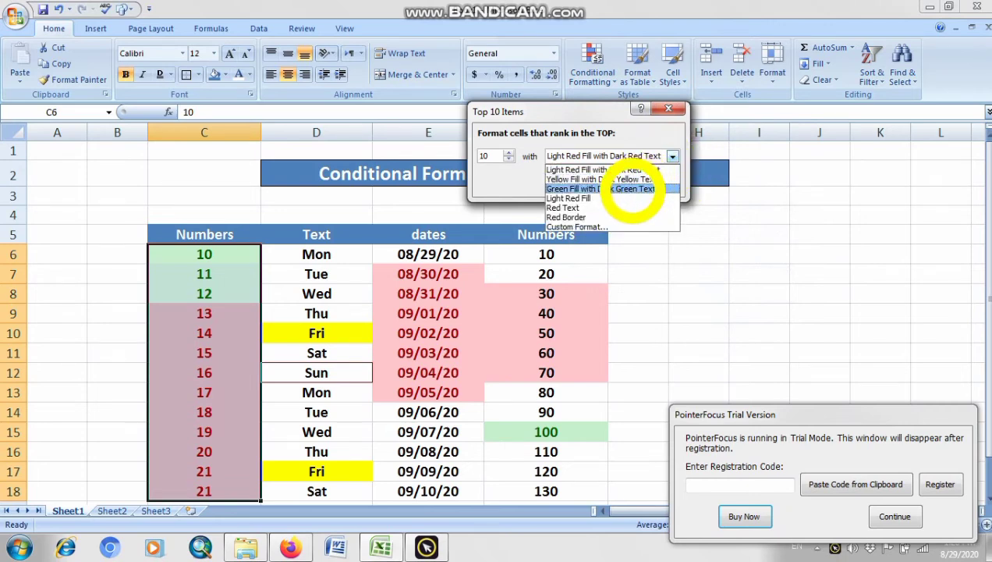
pyautogui.click(619, 207)
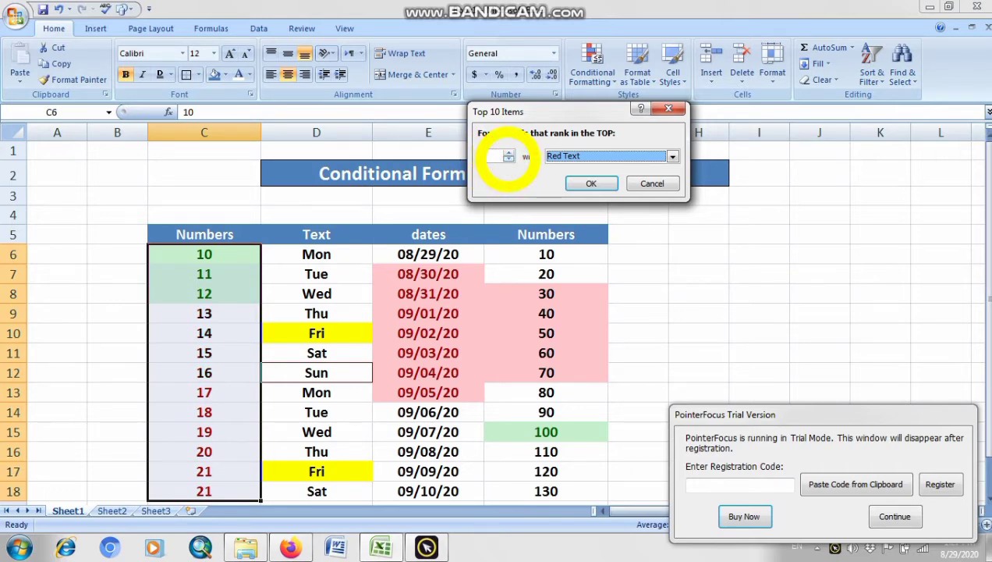
# - Lower the rule's rank to the top 3 items, apply it, and select the formatted cells C16:C18
pyautogui.click(509, 159)
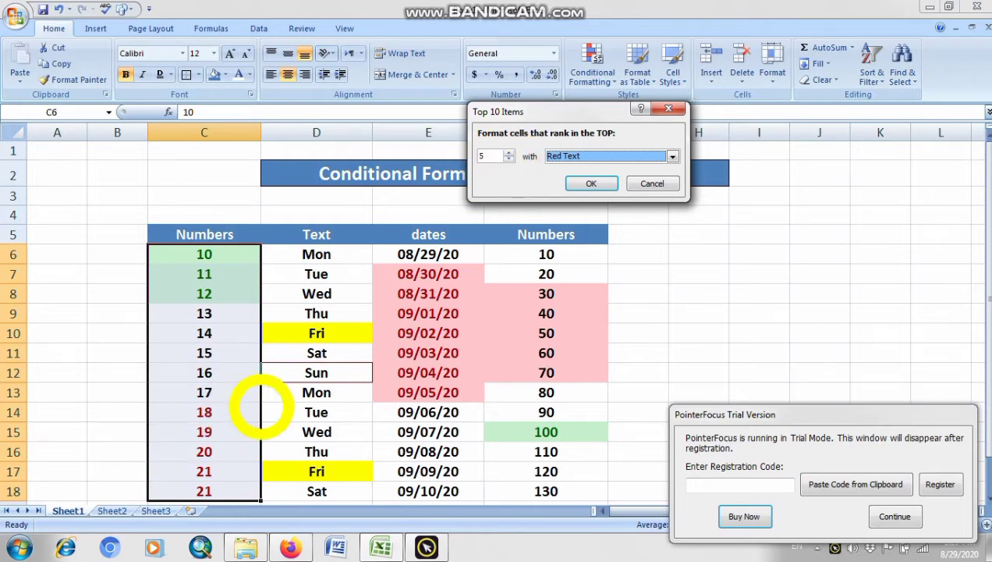
pyautogui.click(509, 160)
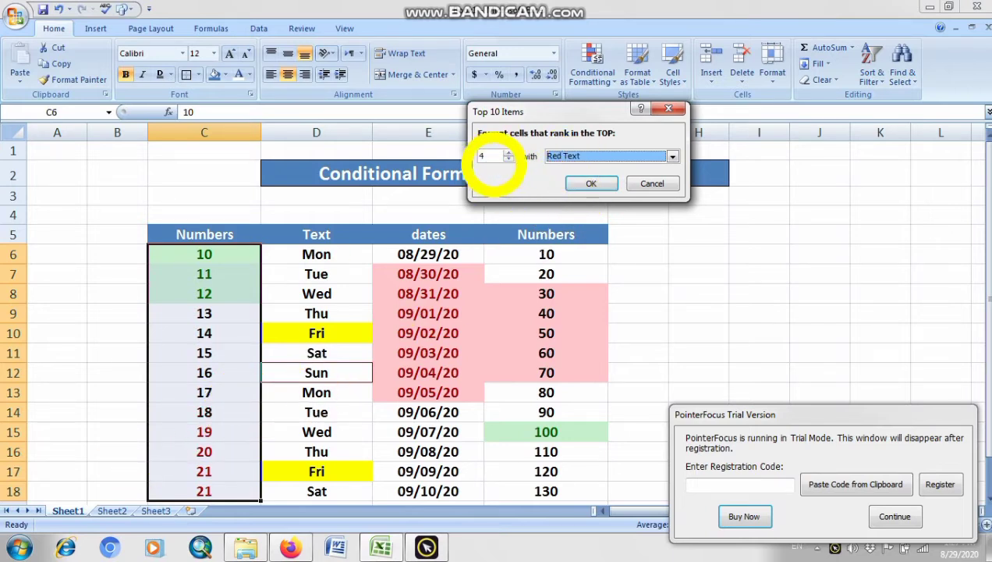
pyautogui.click(509, 160)
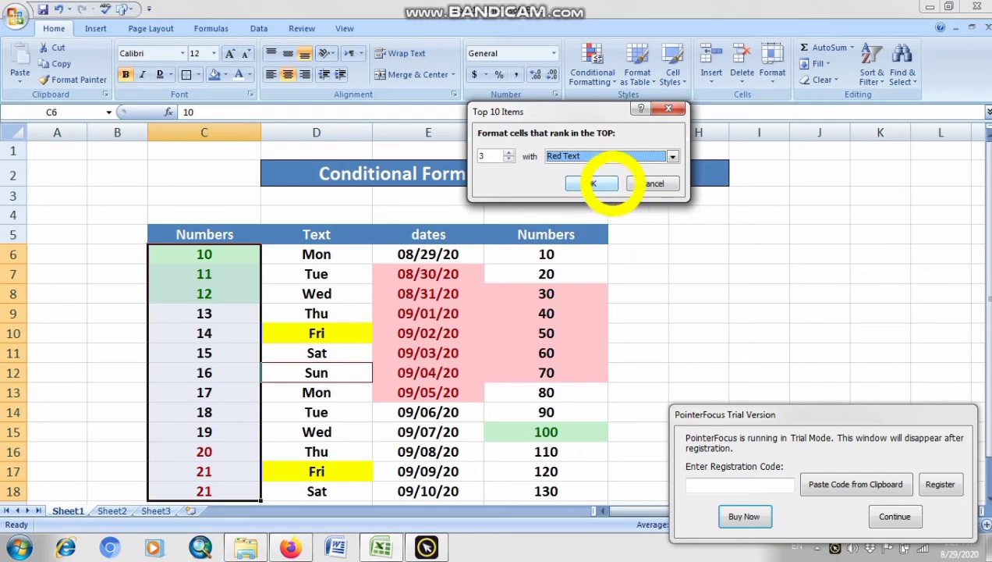
pyautogui.click(593, 184)
pyautogui.click(690, 348)
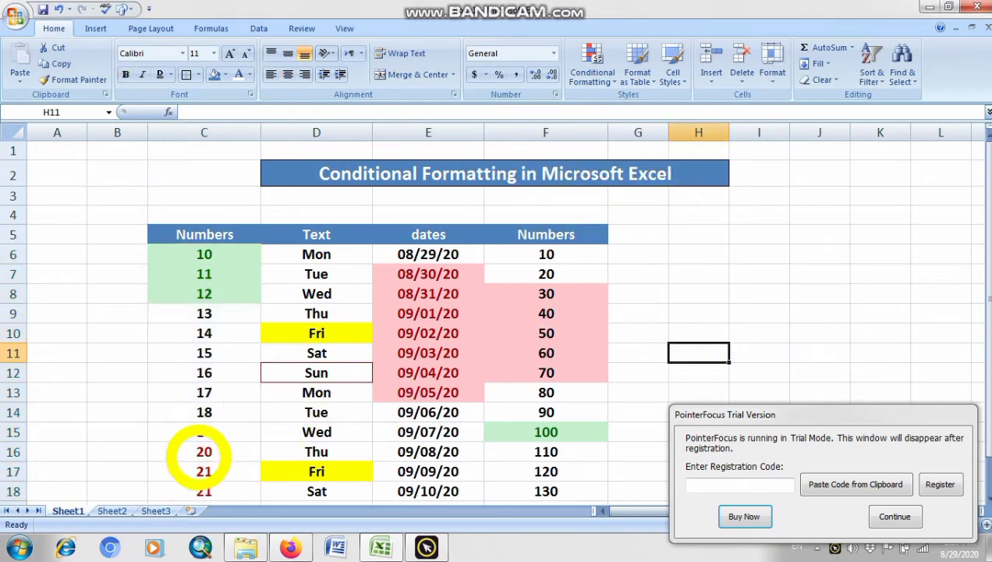
pyautogui.scroll(-1, 214, 453)
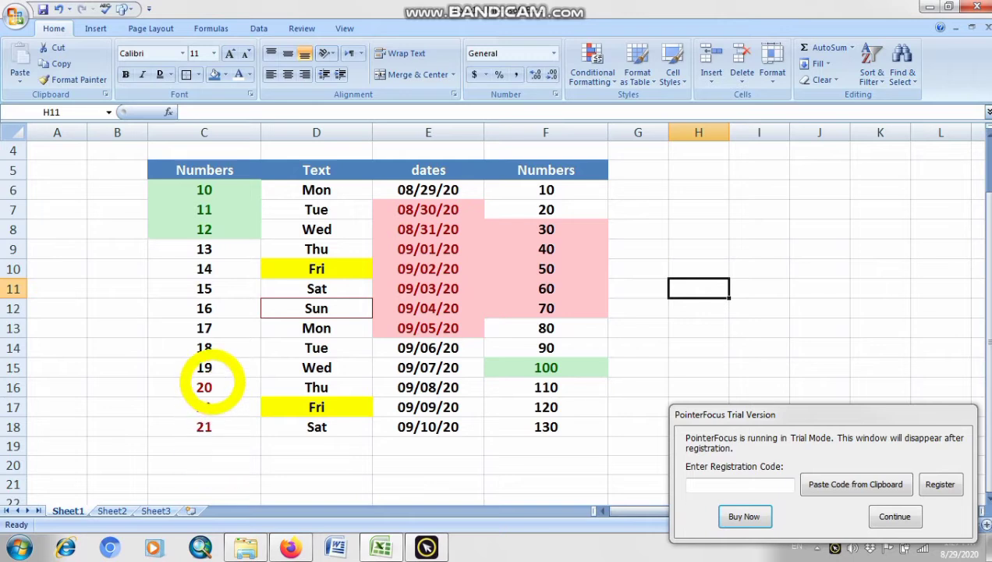
pyautogui.moveTo(210, 390); pyautogui.dragTo(221, 423)
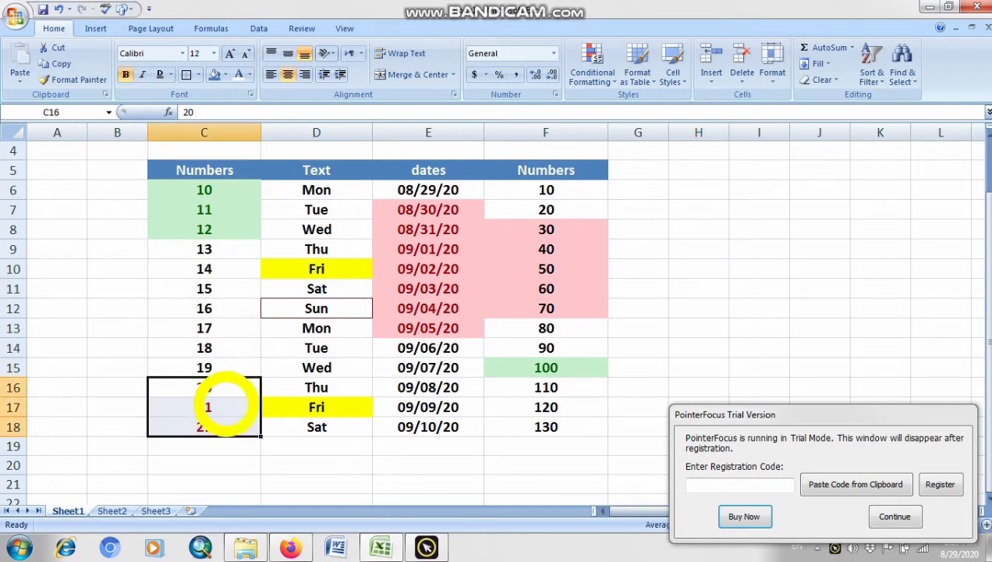
# - Start a Bottom 10 Items rule on the numbers in C9:C15
pyautogui.scroll(1, 228, 412)
pyautogui.moveTo(221, 308); pyautogui.dragTo(205, 433)
pyautogui.click(593, 64)
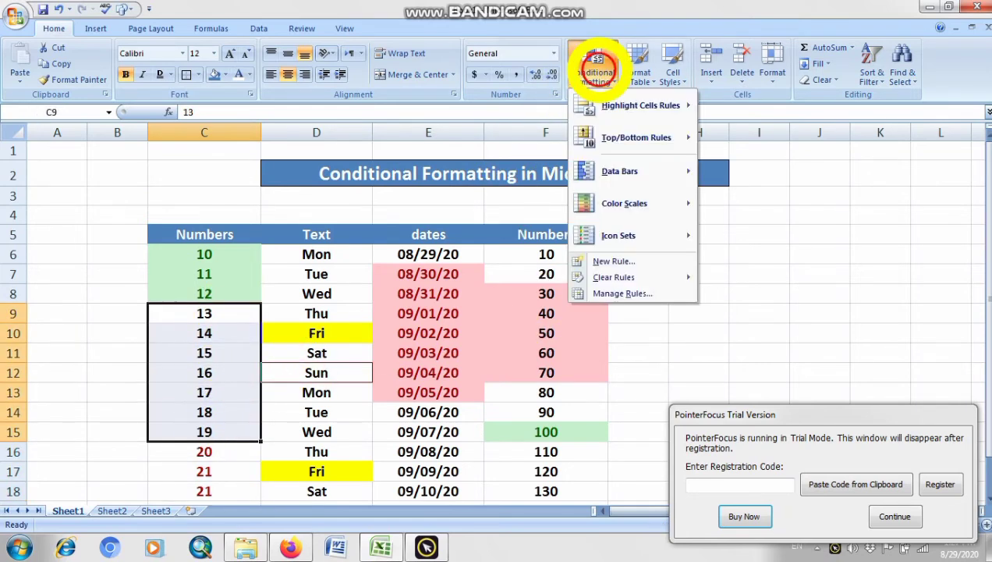
pyautogui.moveTo(623, 138)
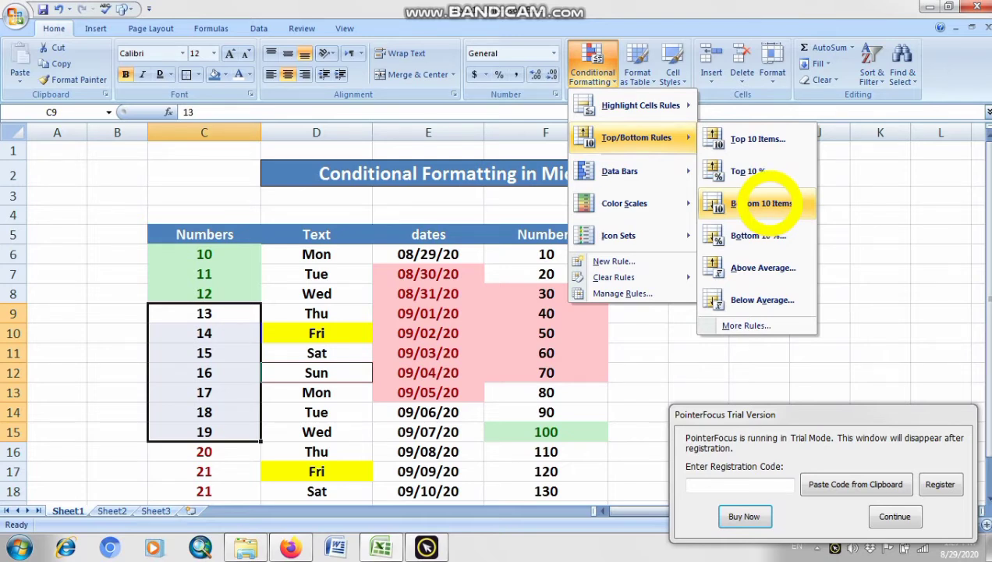
pyautogui.click(769, 203)
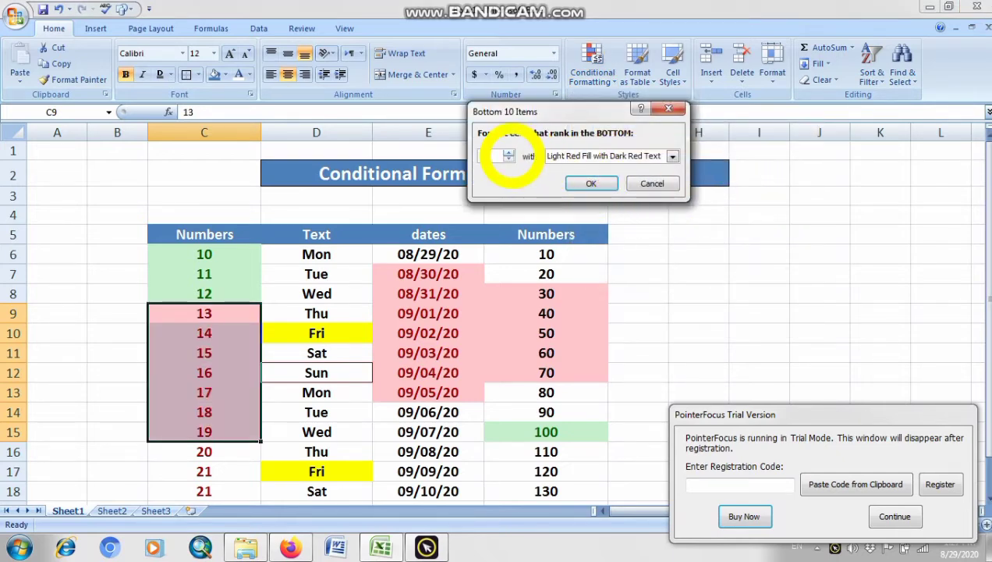
# - Set the bottom rule's rank to 3 items
pyautogui.click(509, 159)
pyautogui.click(510, 159)
pyautogui.click(510, 159)
pyautogui.click(510, 159)
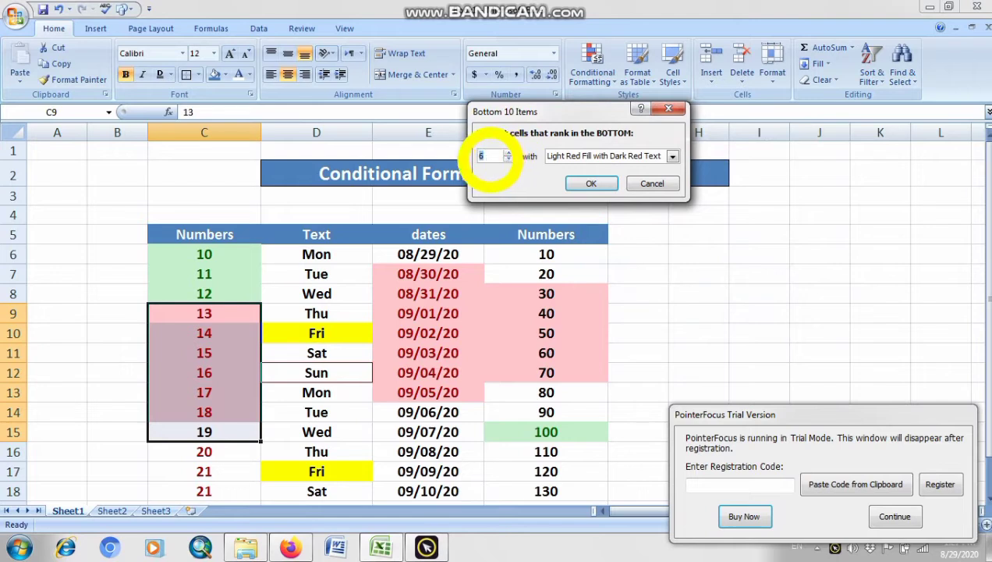
pyautogui.click(509, 159)
pyautogui.click(510, 159)
pyautogui.click(510, 159)
pyautogui.click(510, 159)
pyautogui.click(509, 159)
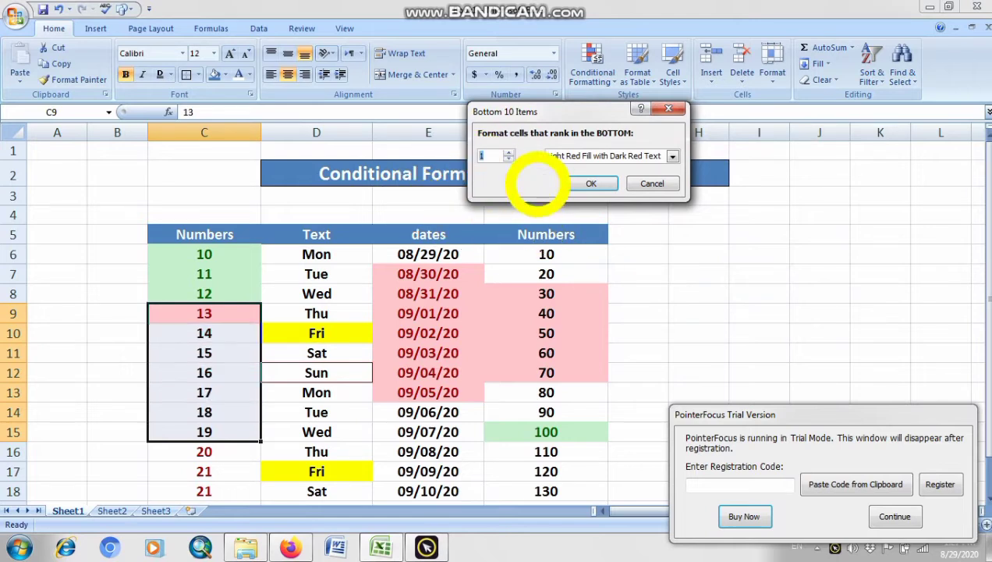
pyautogui.click(509, 152)
pyautogui.click(510, 152)
# - Format the bottom 3 items with Yellow Fill with Dark Yellow Text, apply the rule, and reselect C9:C15
pyautogui.click(673, 156)
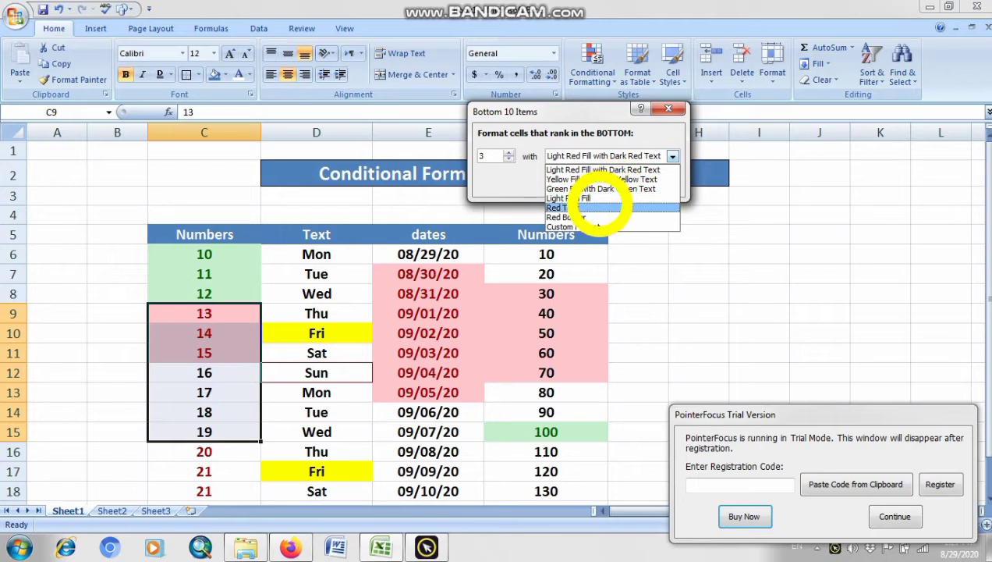
pyautogui.click(601, 178)
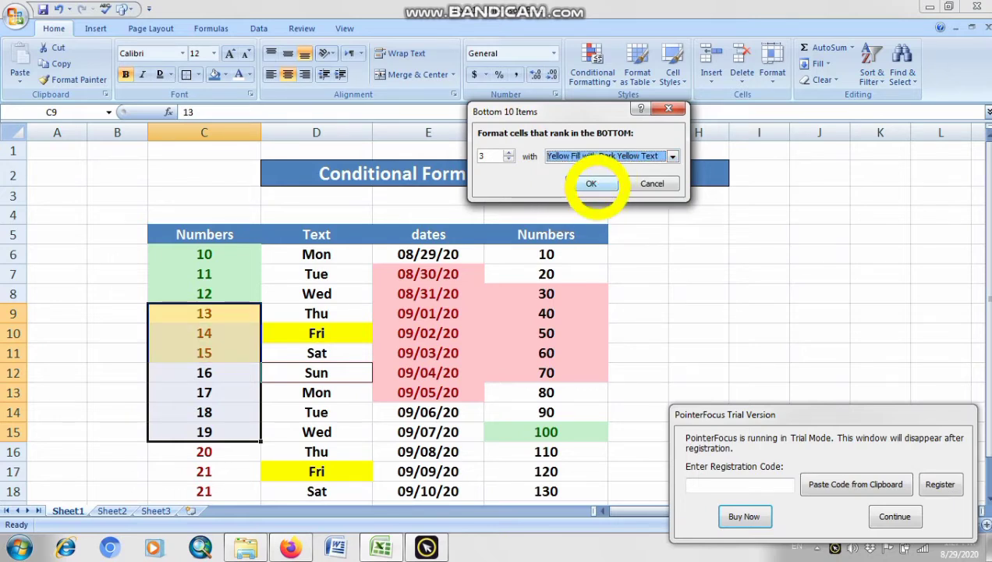
pyautogui.click(595, 183)
pyautogui.click(697, 314)
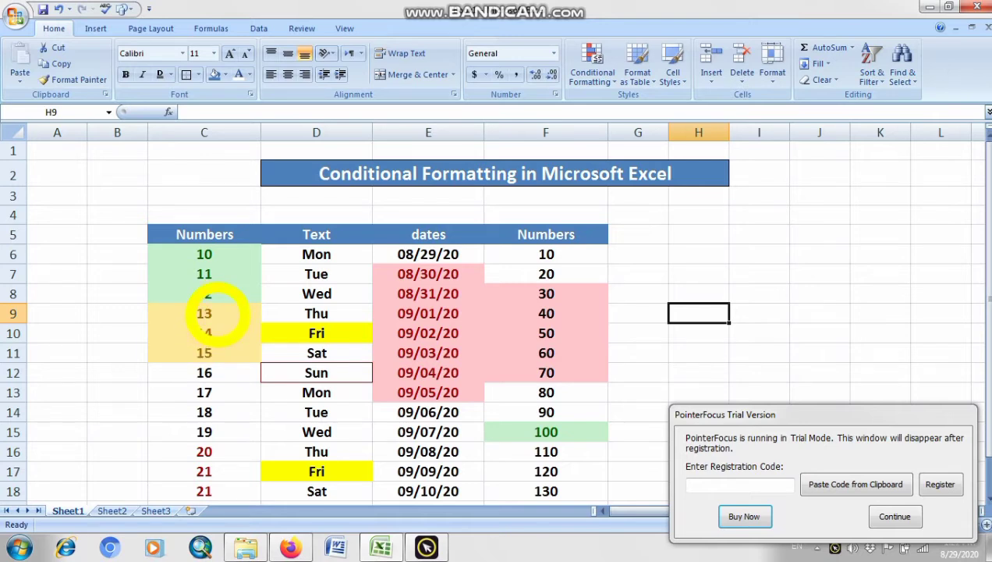
pyautogui.moveTo(217, 312); pyautogui.dragTo(220, 428)
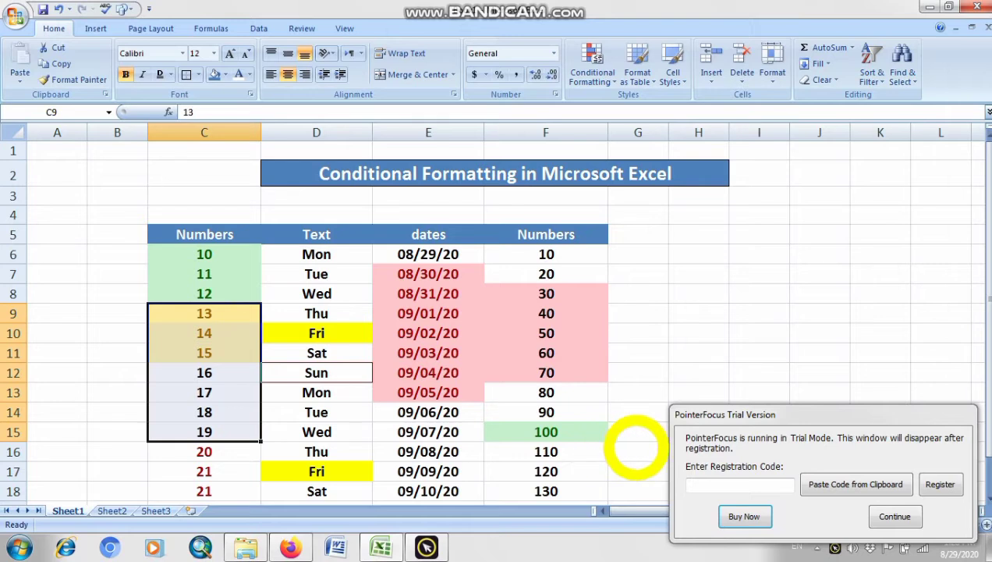
# - Dismiss the PointerFocus trial notice covering the worksheet
pyautogui.click(894, 516)
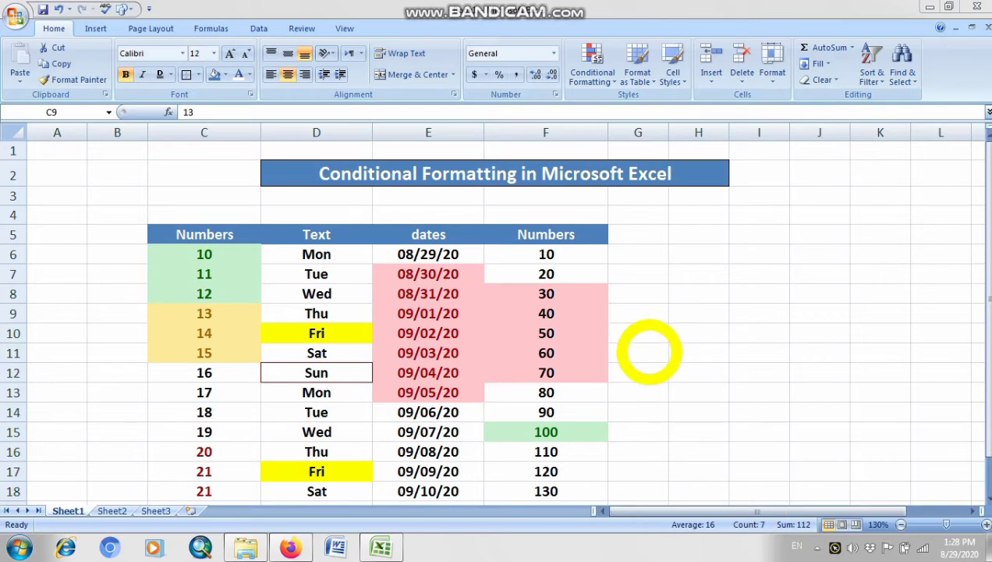
pyautogui.click(593, 64)
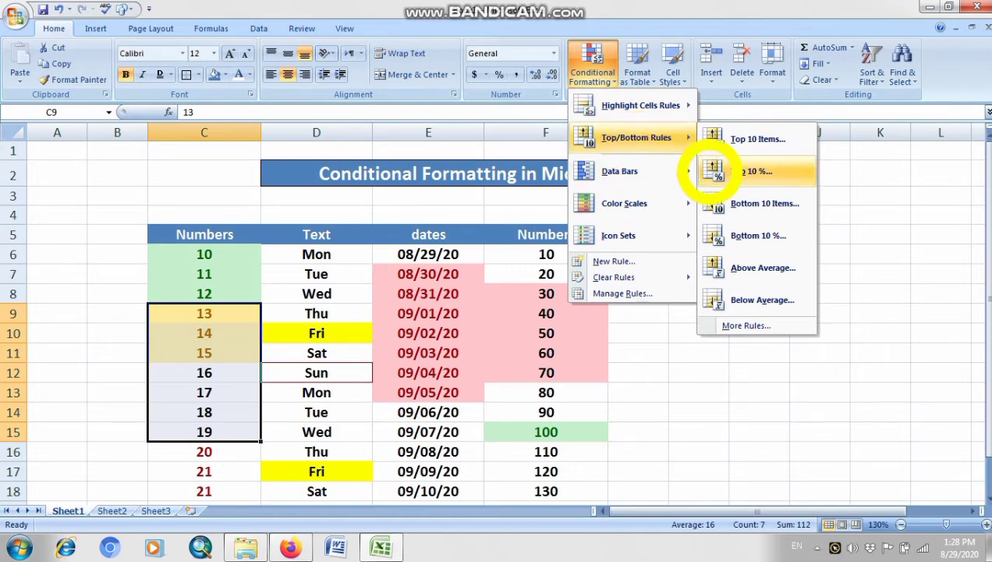
pyautogui.click(709, 426)
# - Clear the conditional formatting rules from the second Numbers column, F6:F18
pyautogui.scroll(-2, 699, 409)
pyautogui.scroll(1, 696, 411)
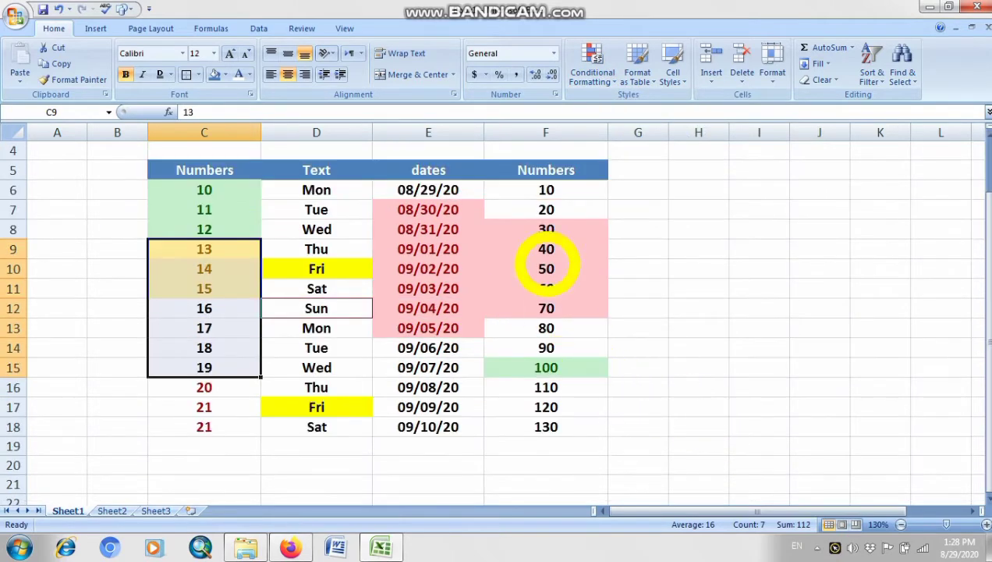
pyautogui.moveTo(551, 192); pyautogui.dragTo(563, 417)
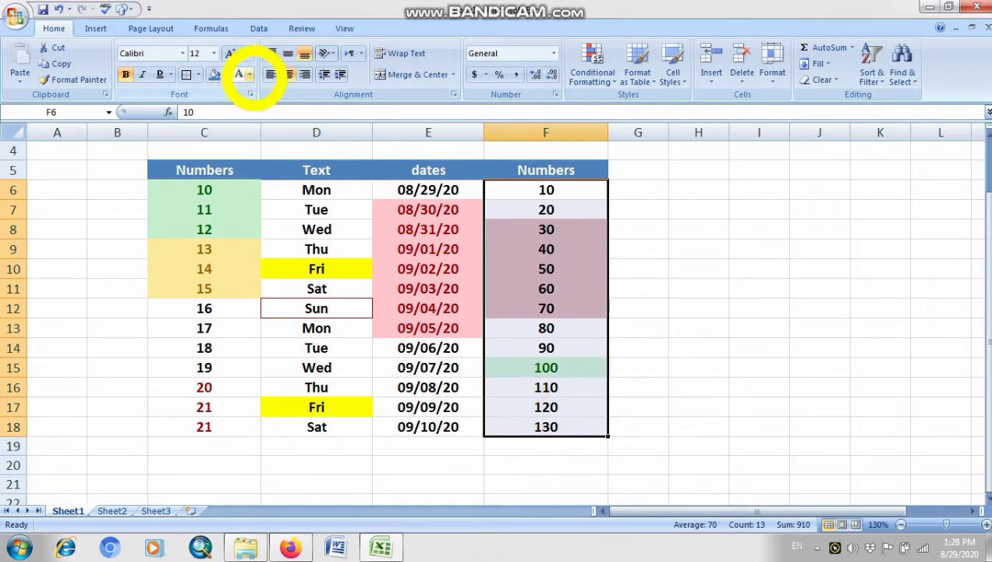
pyautogui.click(250, 75)
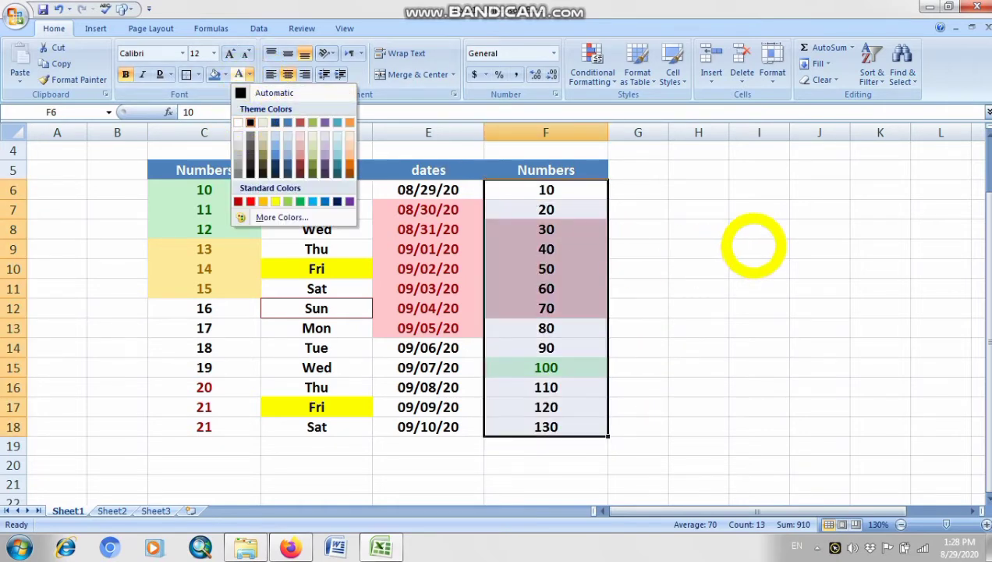
pyautogui.click(226, 74)
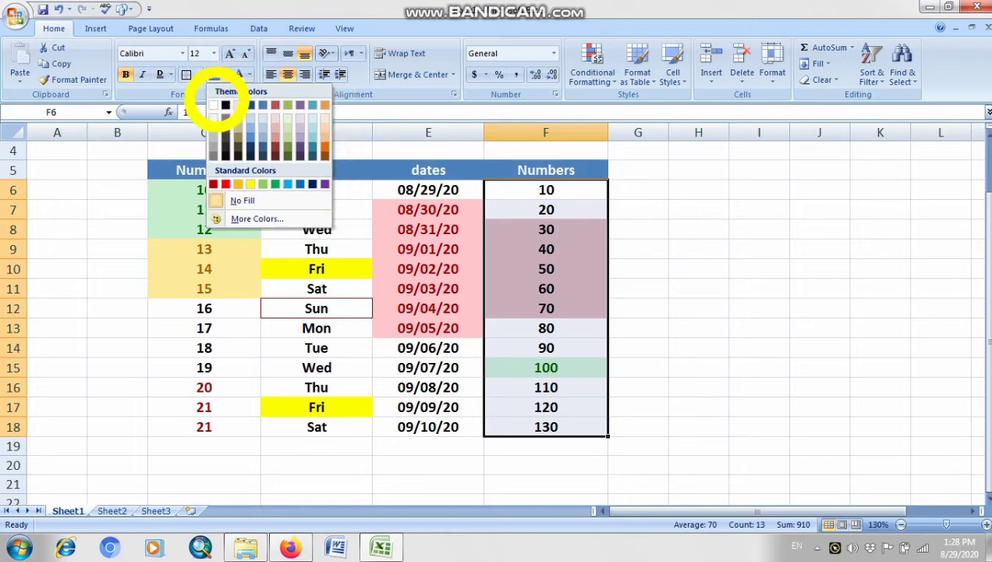
pyautogui.click(595, 78)
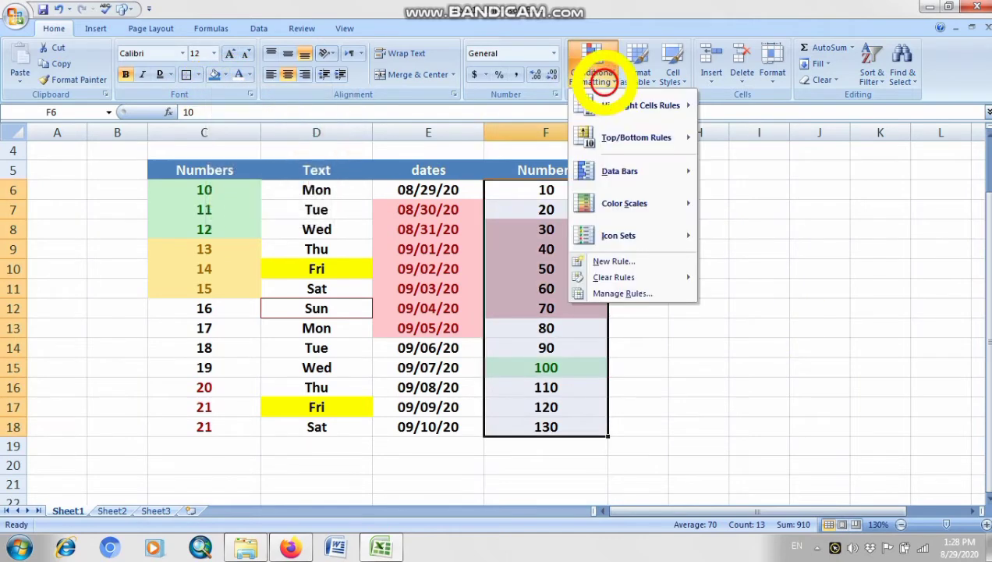
pyautogui.moveTo(627, 273)
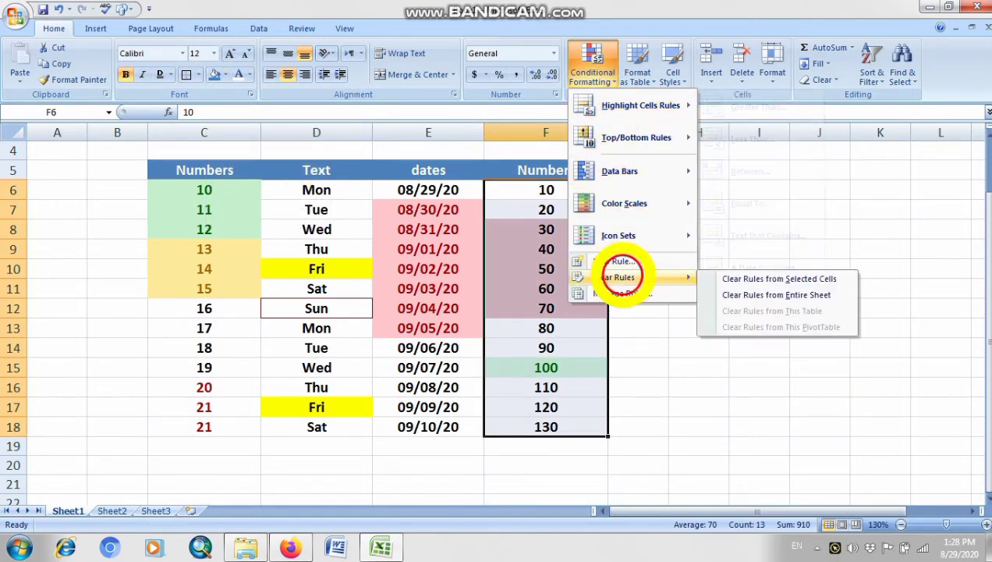
pyautogui.click(726, 280)
pyautogui.click(731, 290)
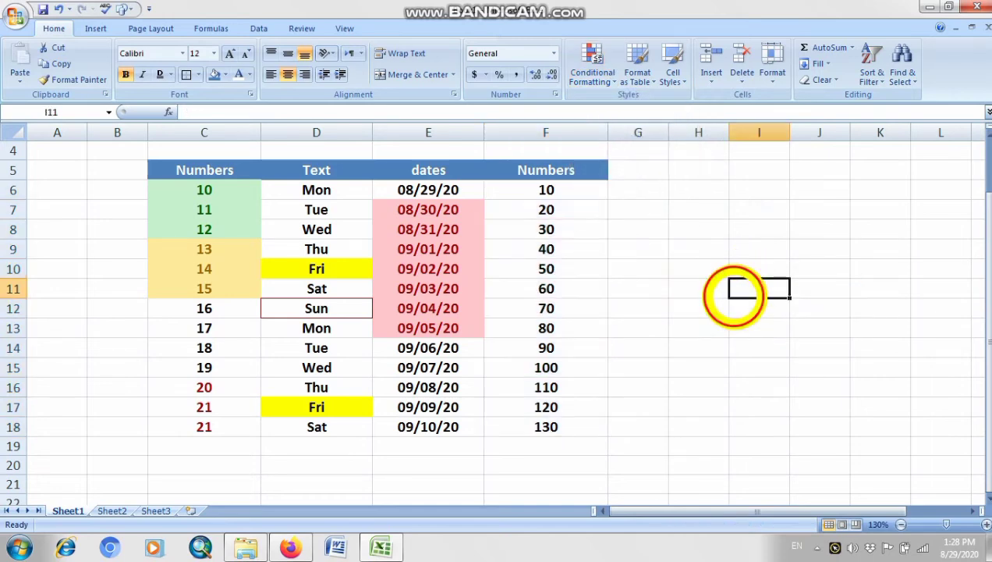
pyautogui.scroll(1, 565, 187)
pyautogui.scroll(-1, 554, 234)
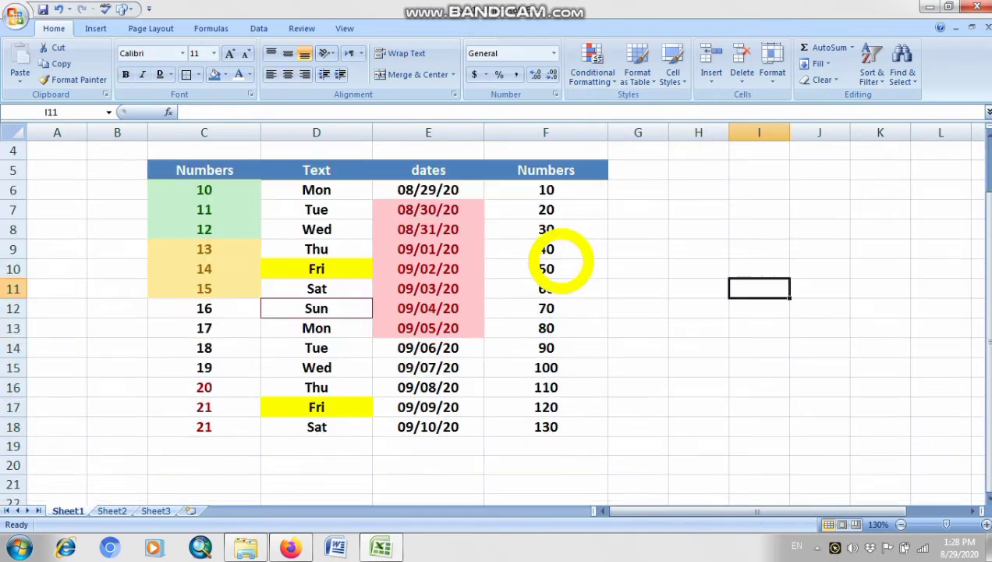
pyautogui.moveTo(556, 194); pyautogui.dragTo(560, 264)
pyautogui.click(548, 387)
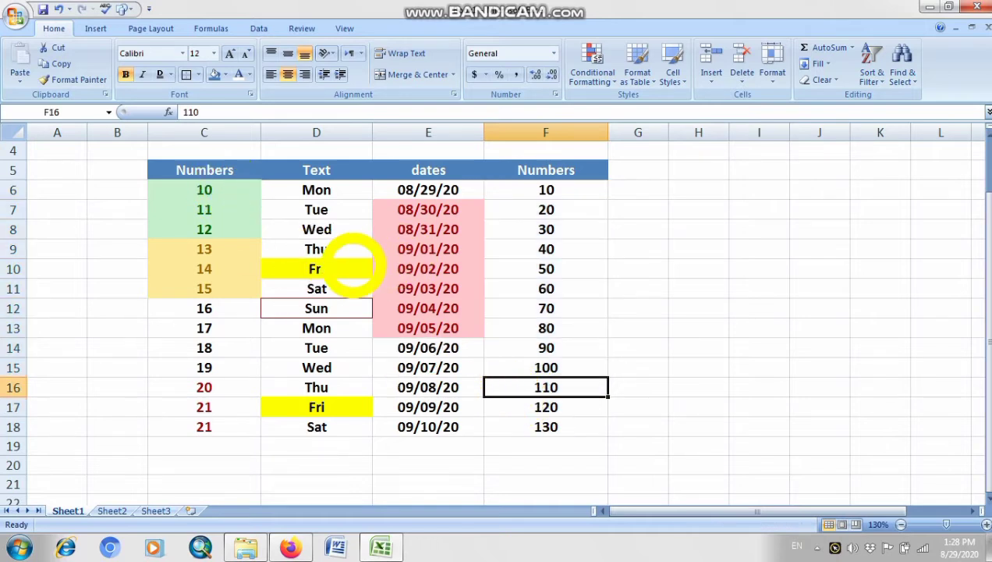
# - Clear the conditional formatting rules from D10:D18 in the Text column
pyautogui.moveTo(348, 269); pyautogui.dragTo(341, 418)
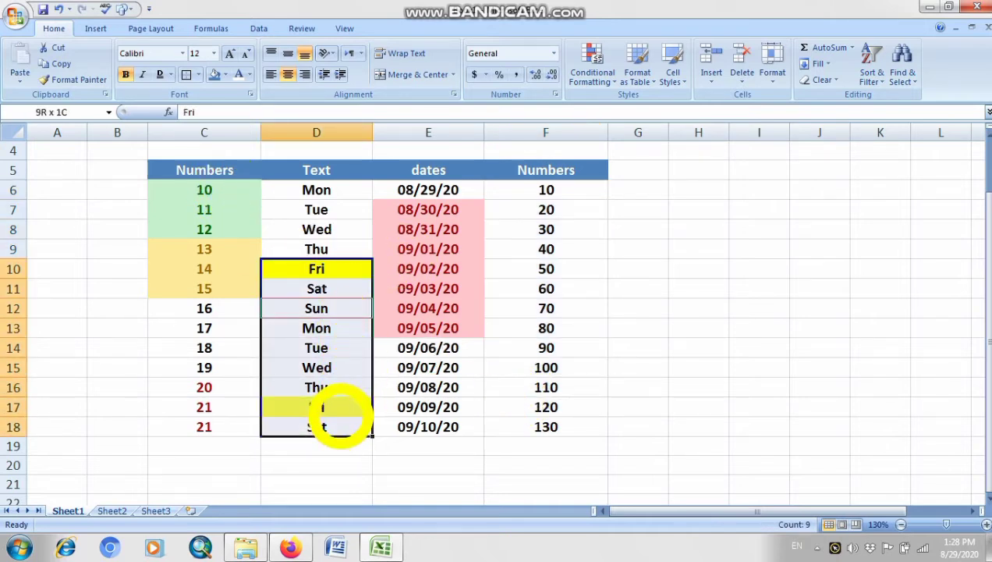
pyautogui.click(600, 75)
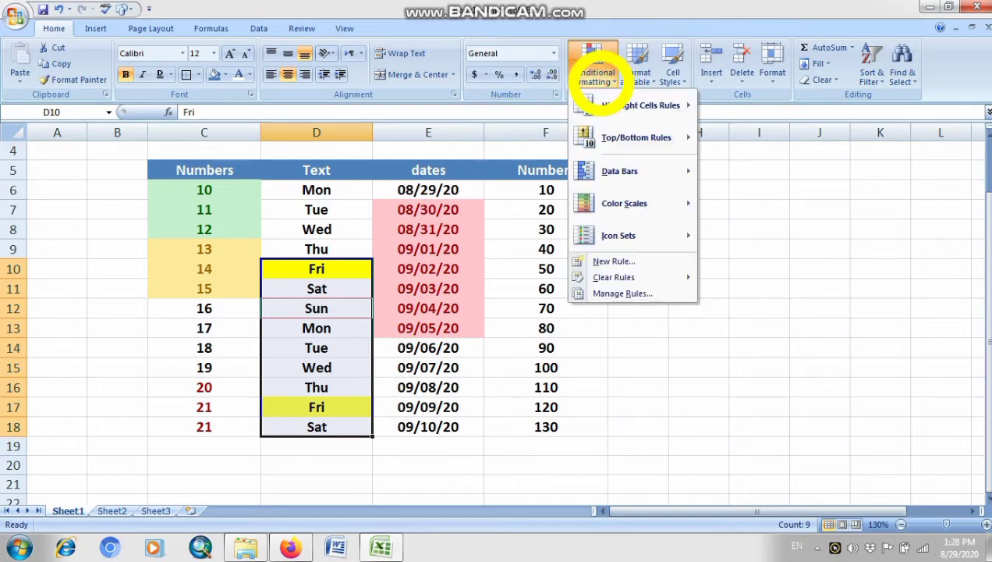
pyautogui.moveTo(614, 279)
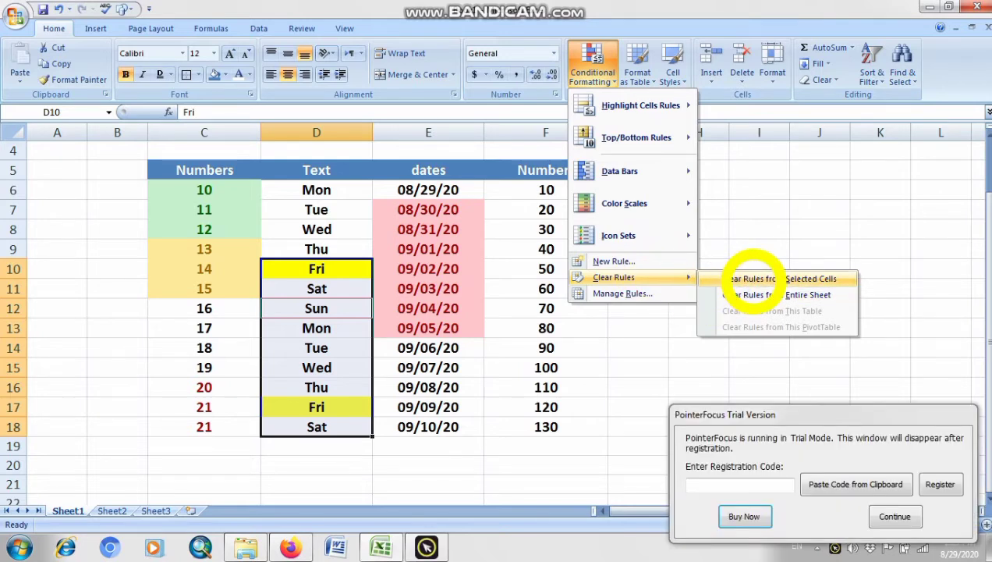
pyautogui.click(754, 278)
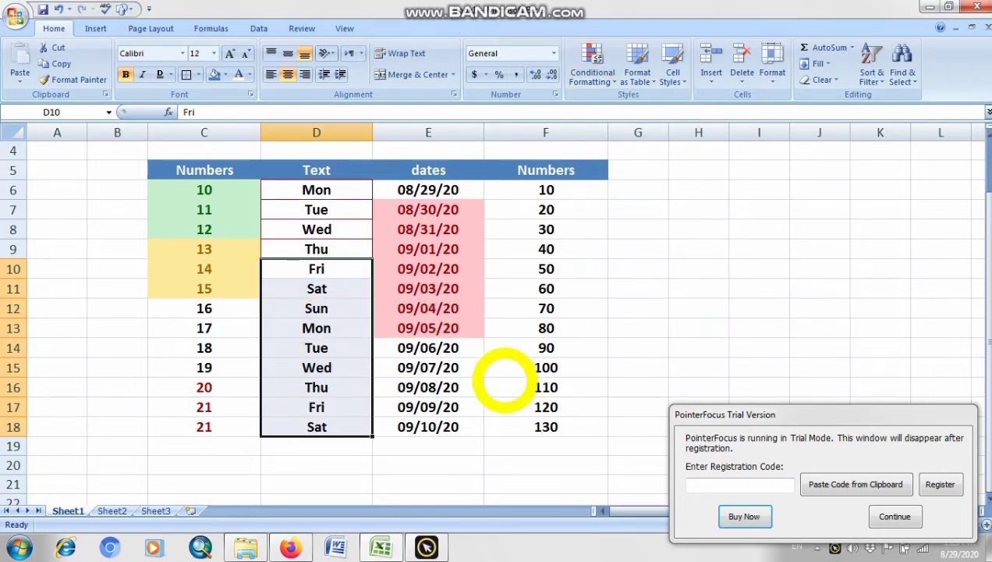
pyautogui.click(691, 310)
pyautogui.scroll(1, 543, 205)
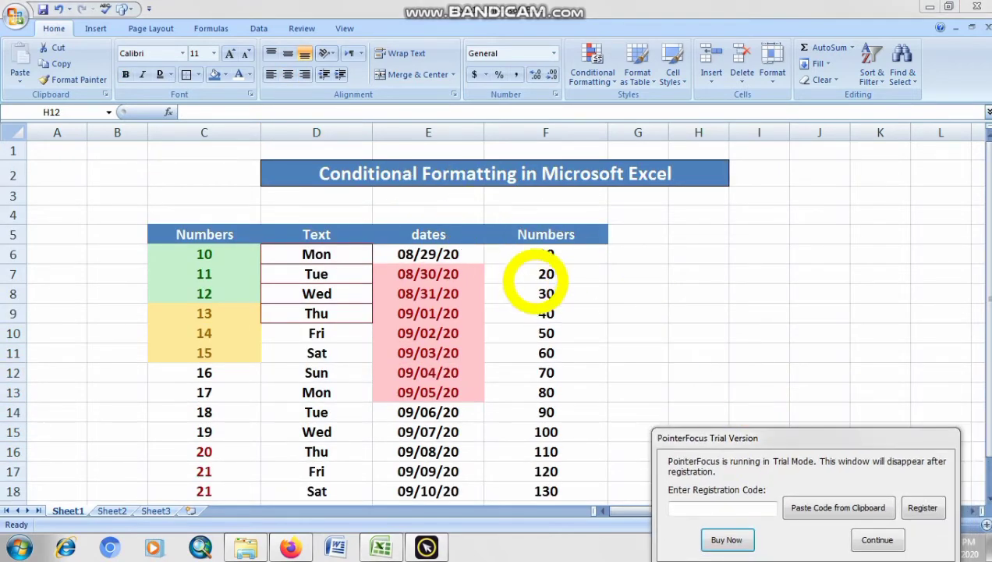
# - Start a Top 10% rule on the numbers in F6:F18
pyautogui.click(524, 254)
pyautogui.click(539, 273)
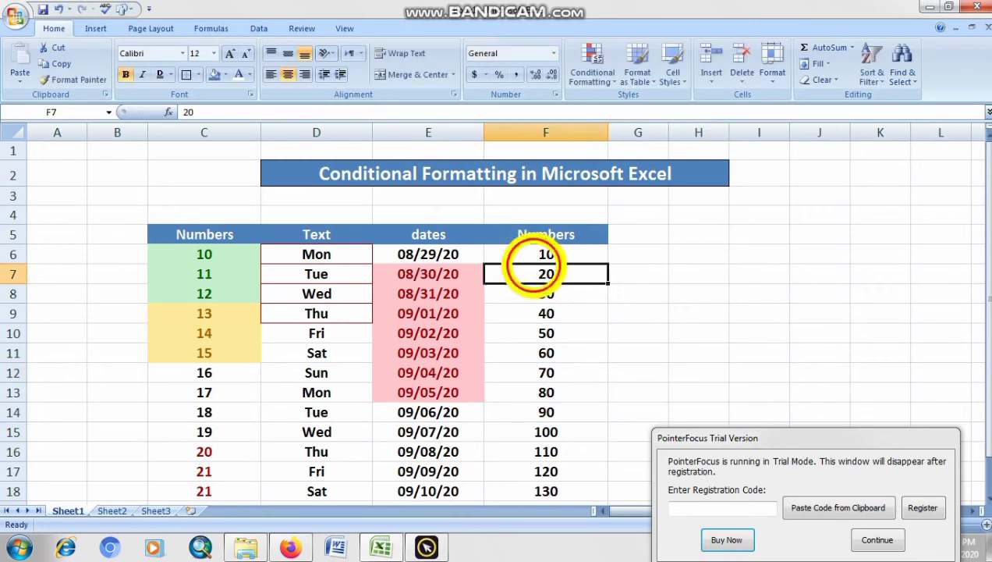
pyautogui.moveTo(541, 255); pyautogui.dragTo(546, 492)
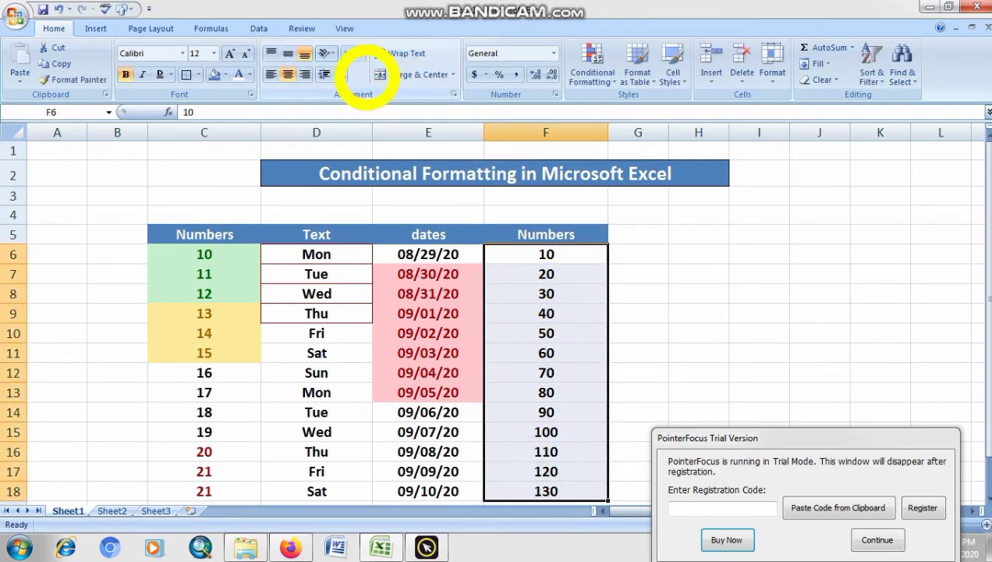
pyautogui.click(593, 69)
pyautogui.moveTo(621, 108)
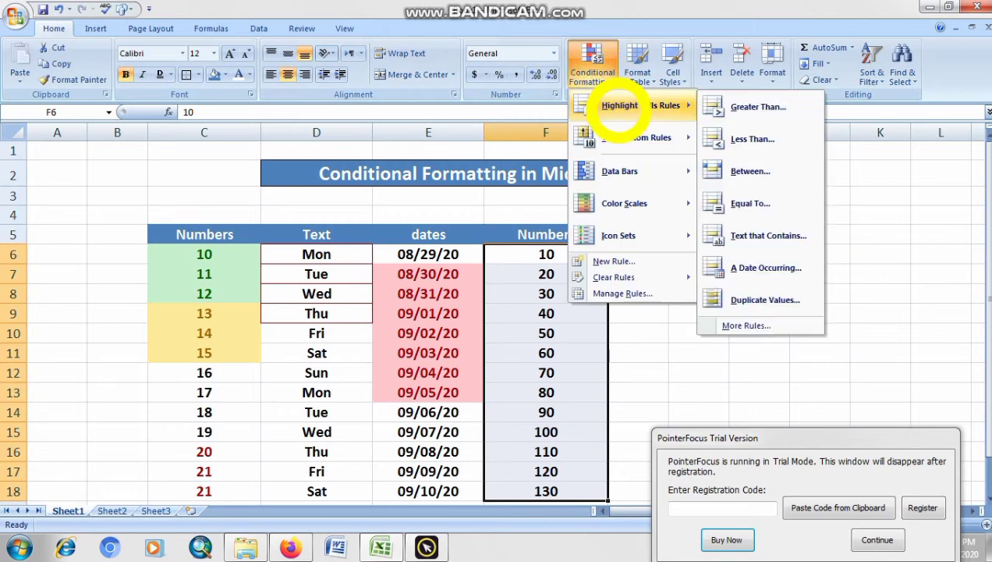
pyautogui.moveTo(622, 141)
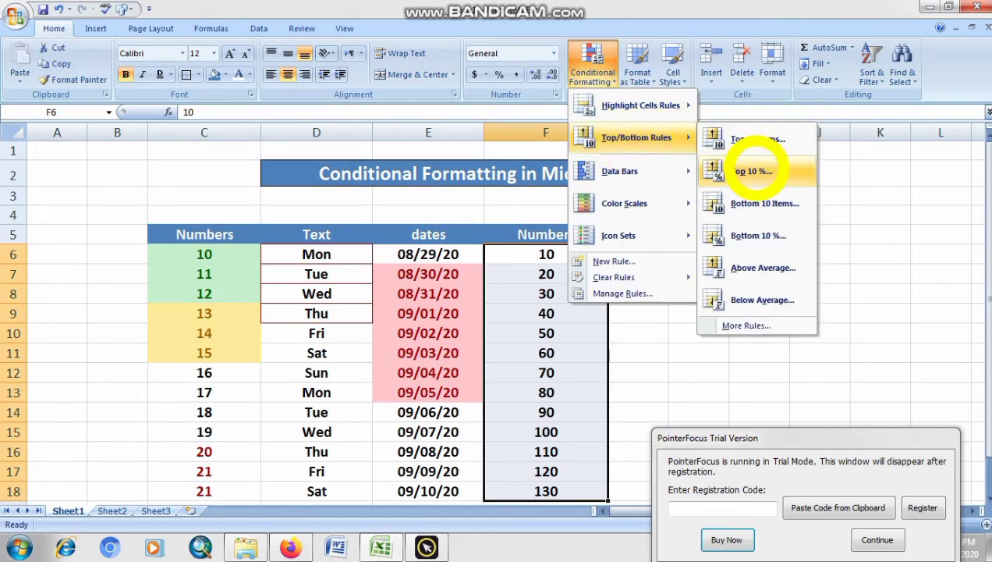
pyautogui.click(753, 170)
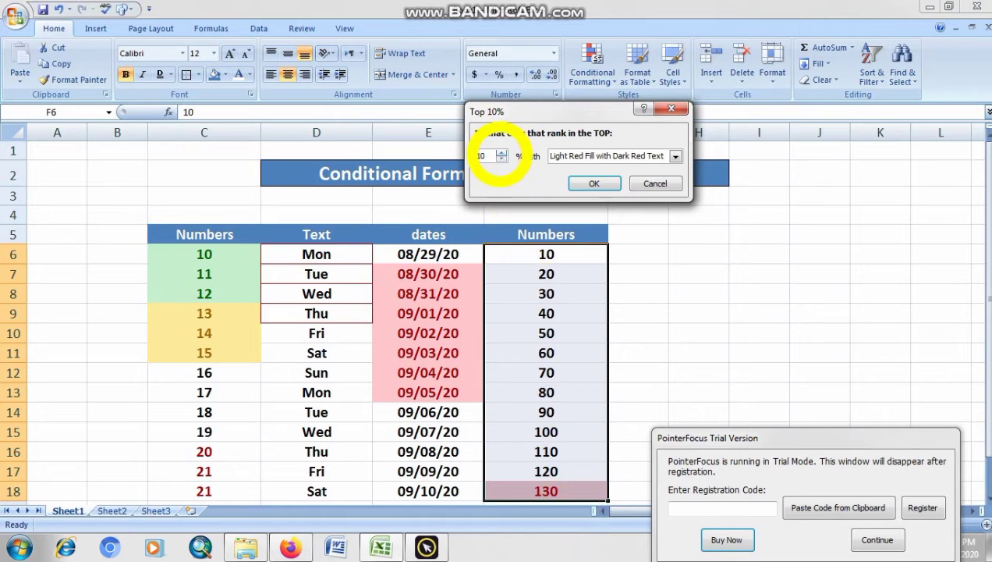
# - Set the top rule's percentage to 7%
pyautogui.click(501, 154)
pyautogui.click(501, 153)
pyautogui.click(500, 154)
pyautogui.click(500, 153)
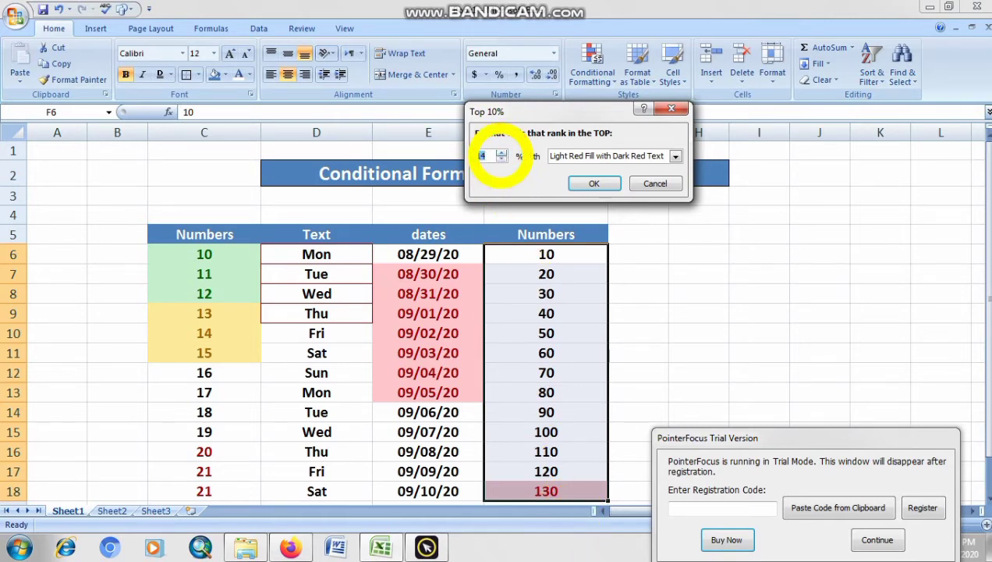
pyautogui.click(502, 159)
pyautogui.click(501, 159)
pyautogui.click(501, 160)
pyautogui.click(502, 159)
pyautogui.click(502, 159)
pyautogui.click(502, 160)
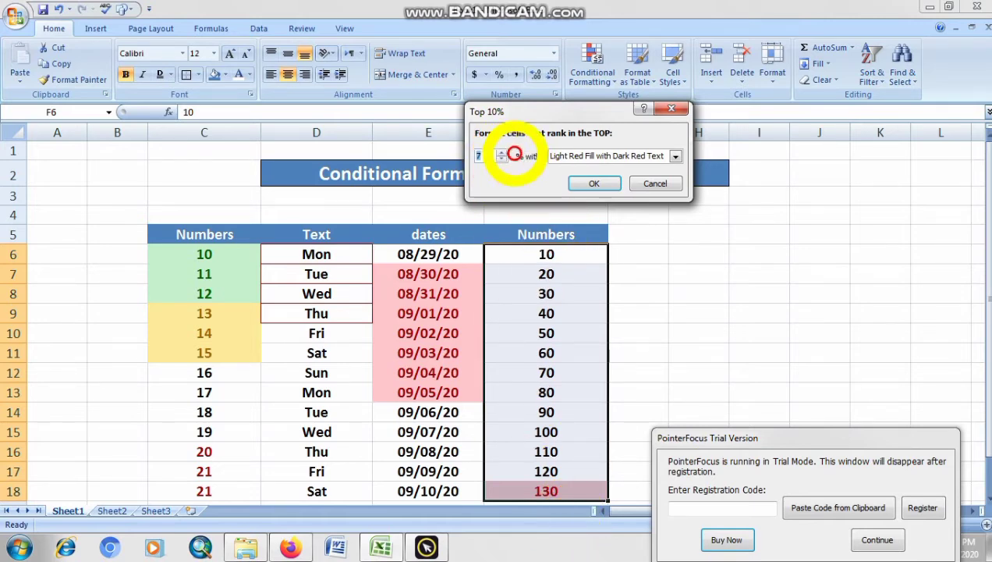
pyautogui.click(502, 159)
# - Format the top 7% with Light Red Fill, apply the rule, and reselect F6:F18
pyautogui.click(676, 156)
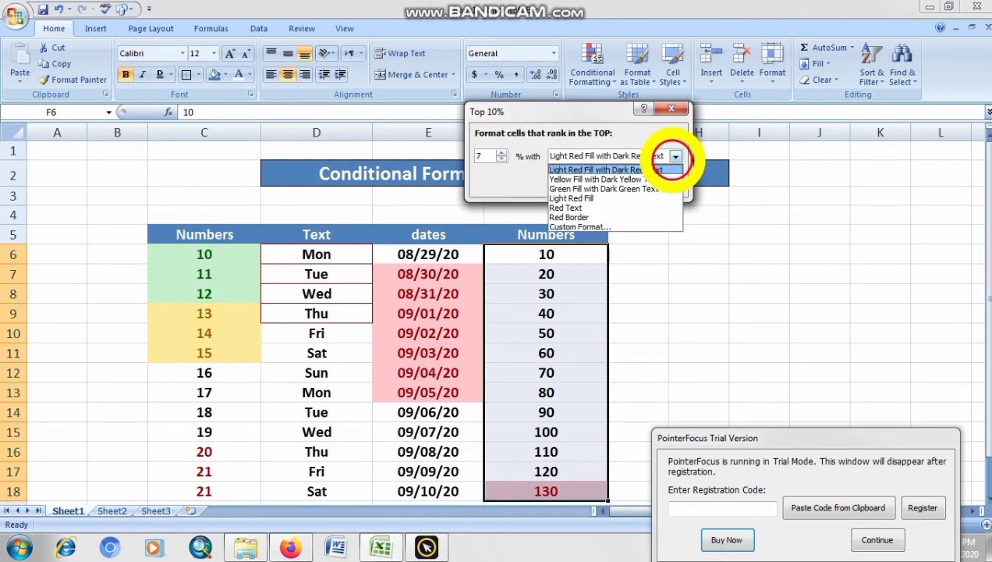
pyautogui.click(615, 196)
pyautogui.click(595, 183)
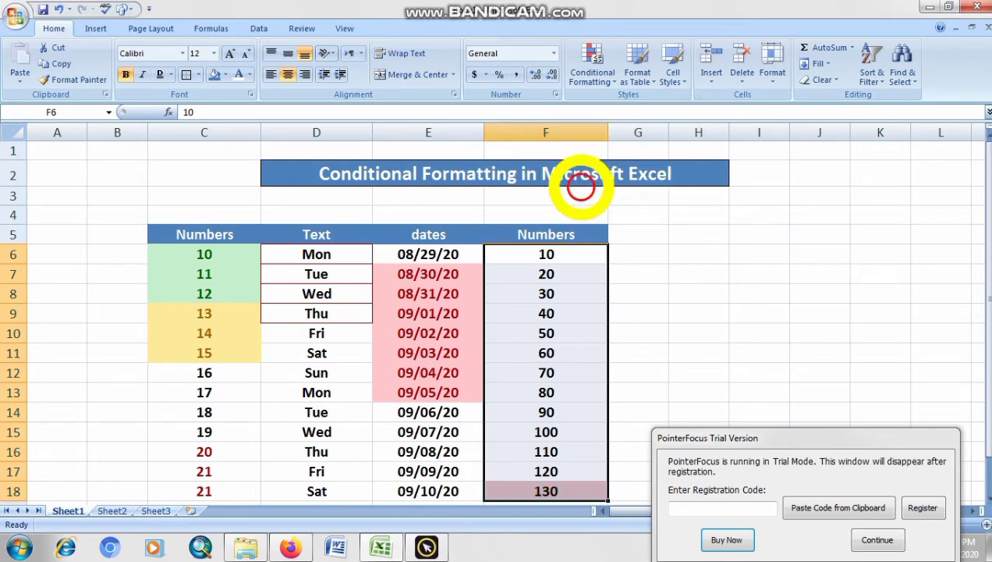
pyautogui.click(636, 295)
pyautogui.moveTo(548, 261); pyautogui.dragTo(533, 494)
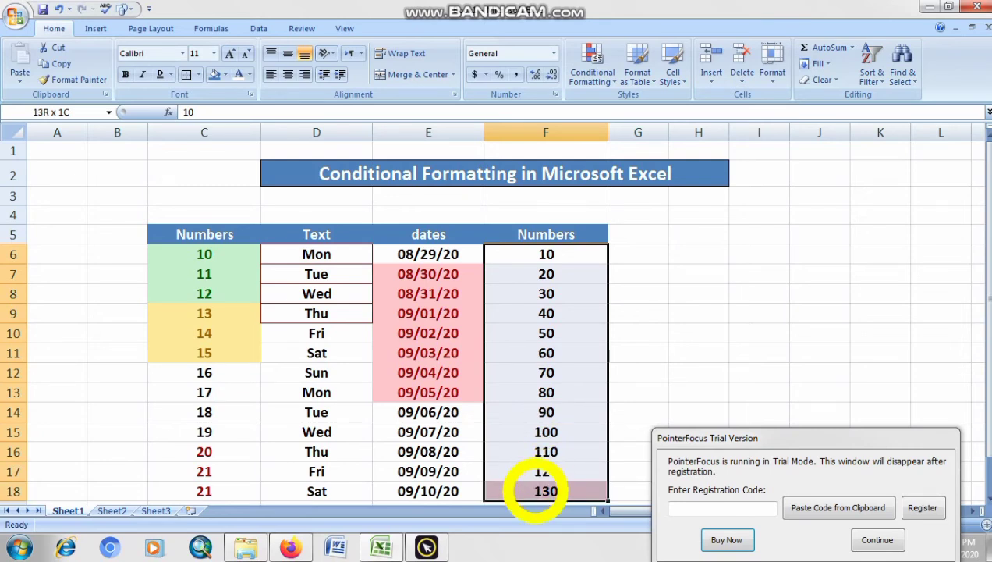
# - Apply a Bottom 10% rule to F6:F18 with Green Fill with Dark Green Text
pyautogui.click(596, 64)
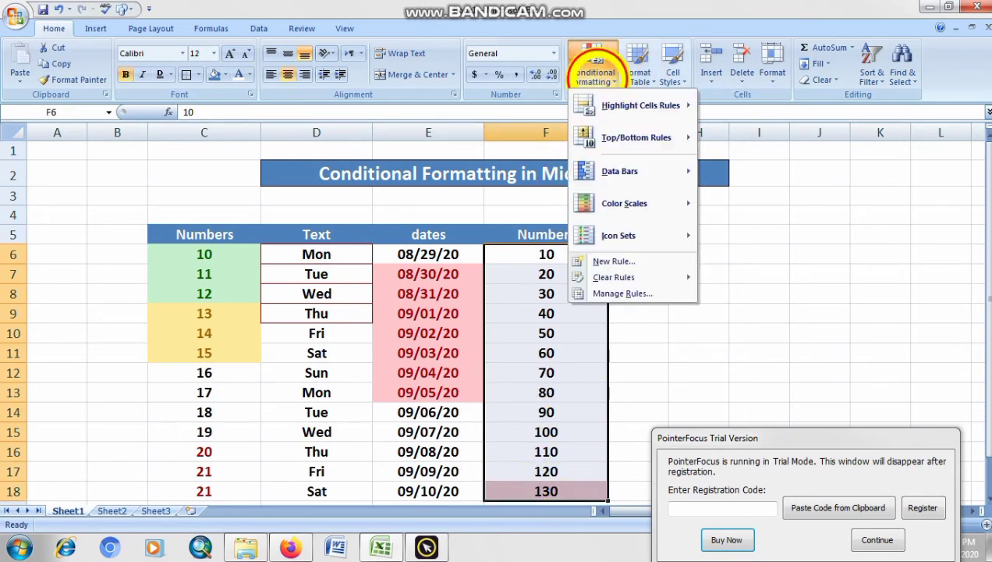
pyautogui.moveTo(621, 136)
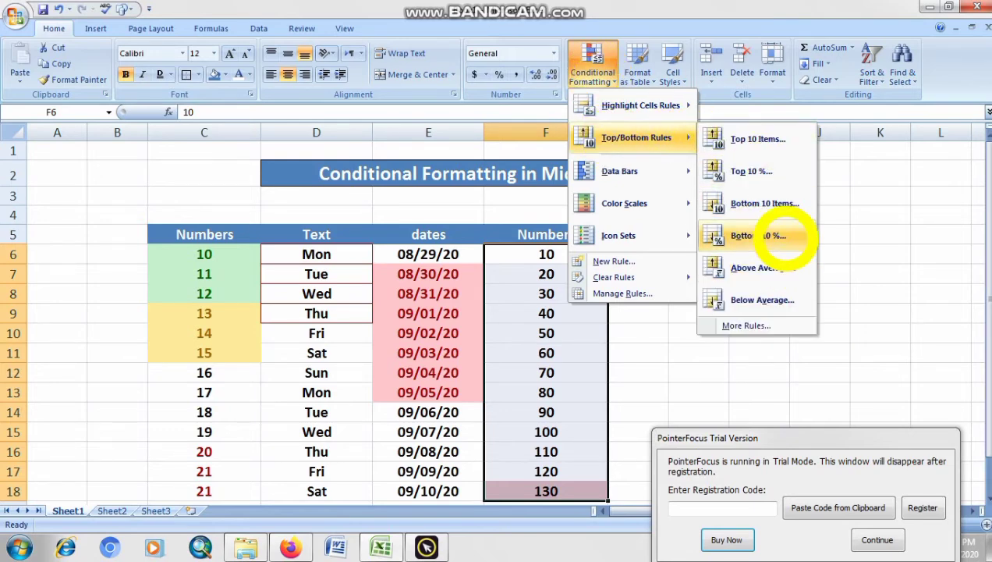
pyautogui.click(759, 236)
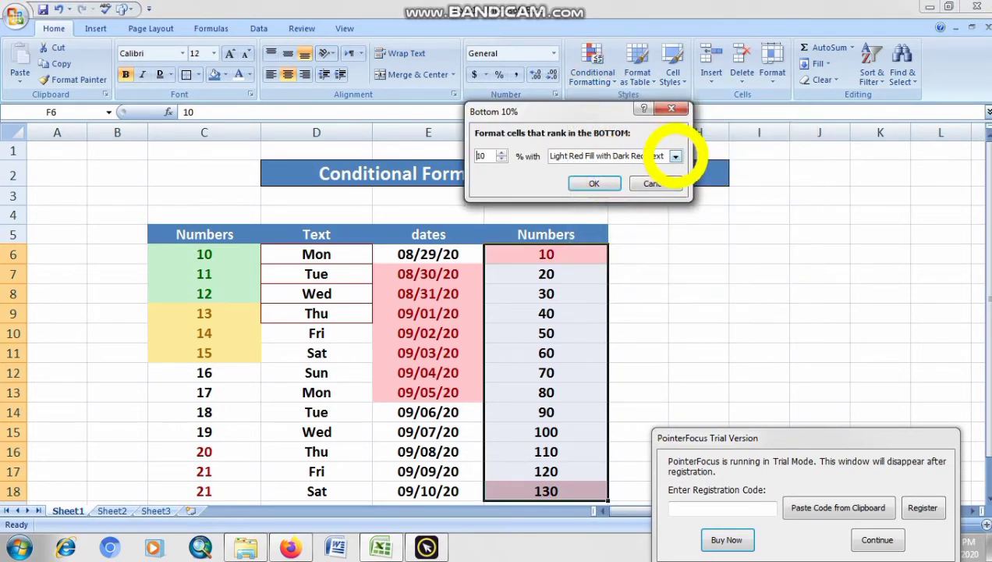
pyautogui.click(676, 156)
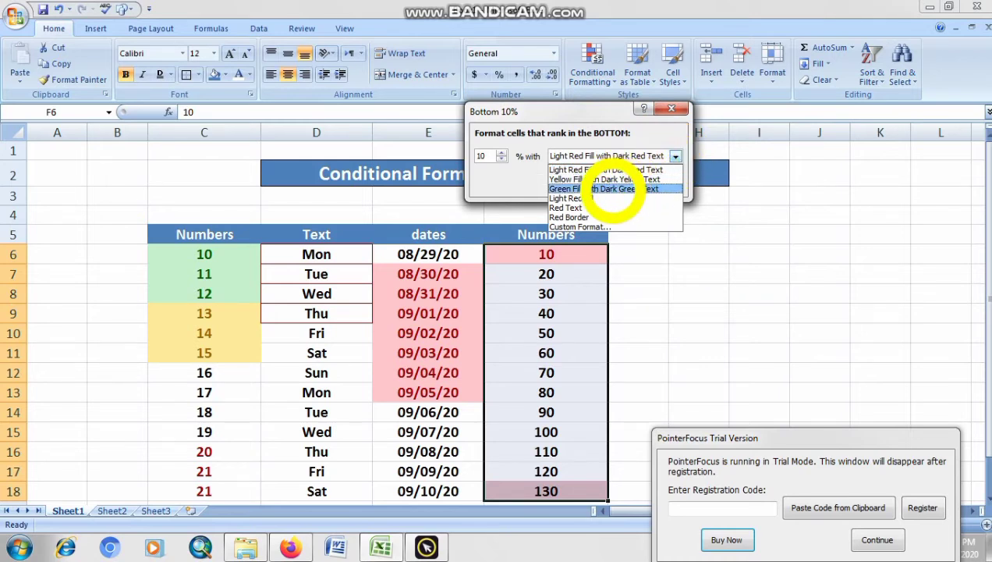
pyautogui.click(612, 190)
pyautogui.click(599, 186)
pyautogui.click(613, 314)
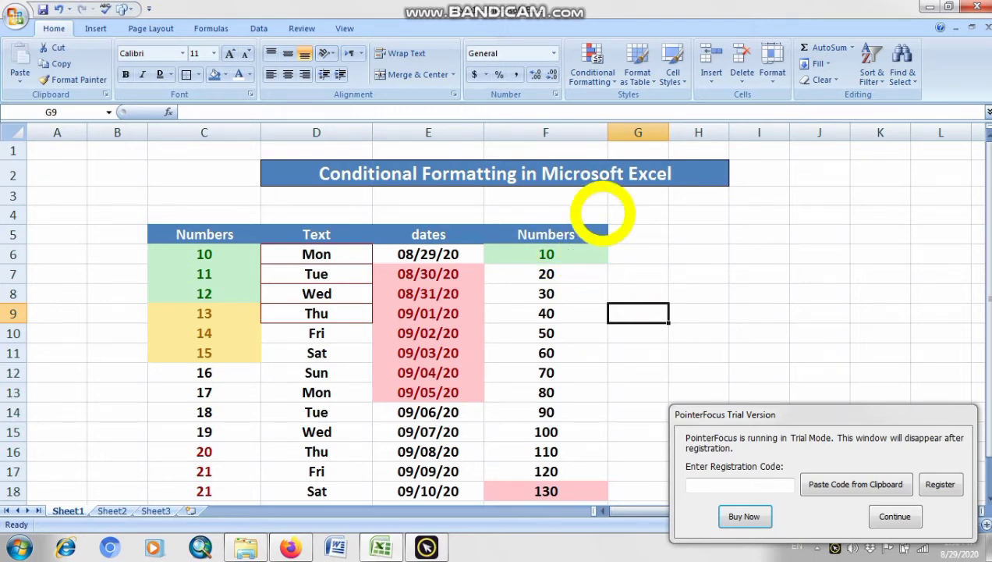
pyautogui.click(601, 81)
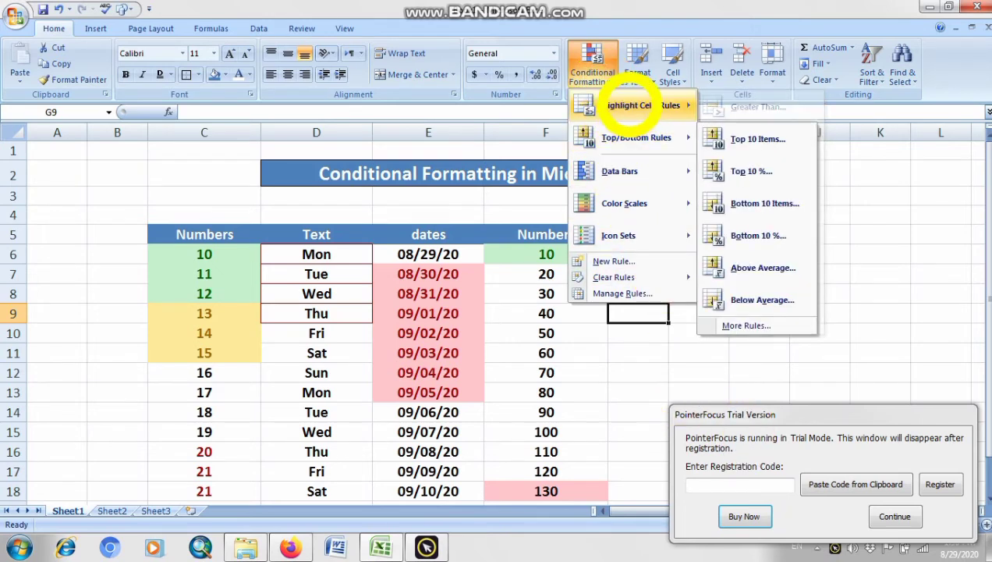
pyautogui.moveTo(638, 137)
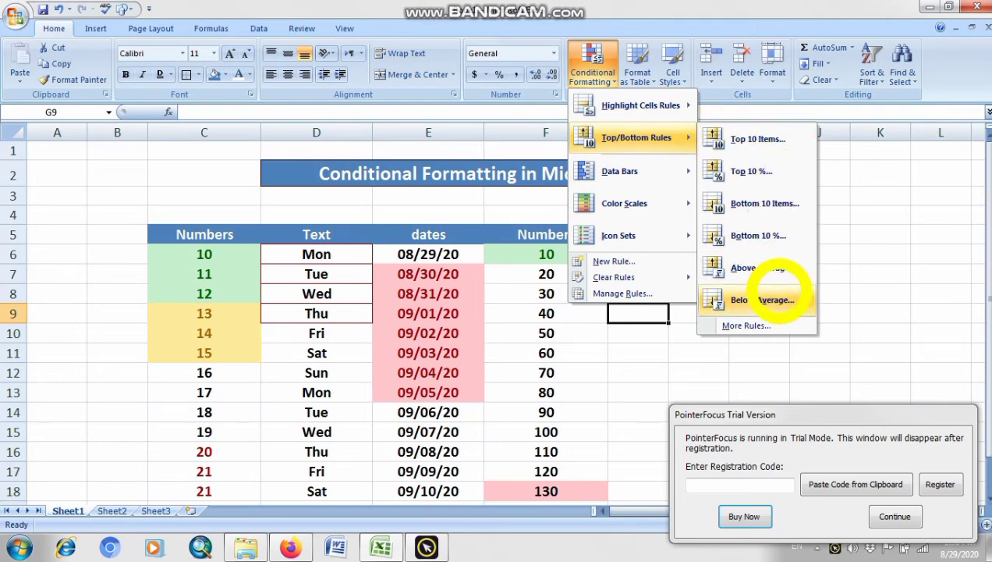
pyautogui.click(647, 325)
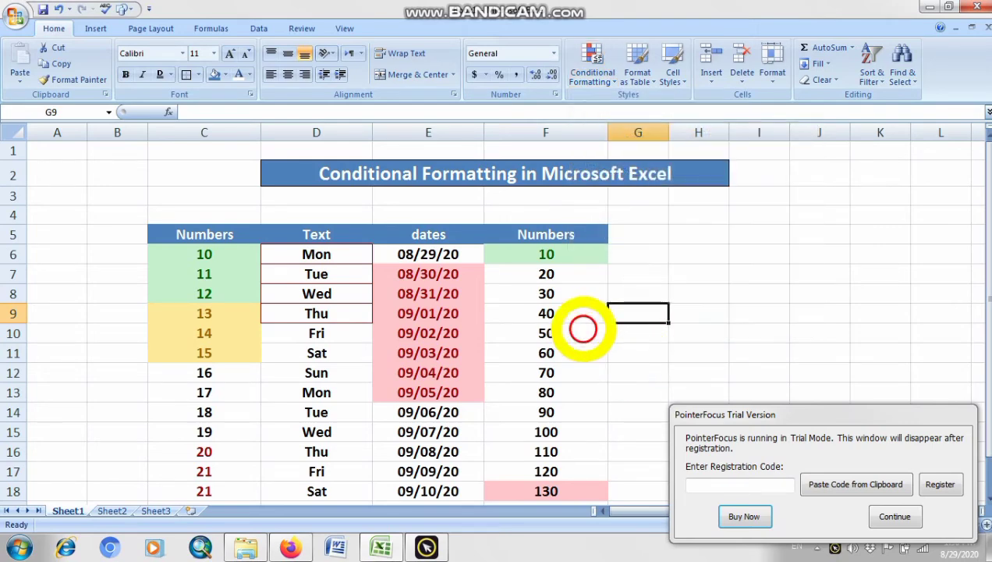
pyautogui.scroll(-2, 625, 255)
pyautogui.scroll(2, 538, 253)
# - Select F6:F18 and preview an Above Average rule with Light Red Fill with Dark Red Text without applying it
pyautogui.moveTo(546, 253); pyautogui.dragTo(526, 490)
pyautogui.click(593, 69)
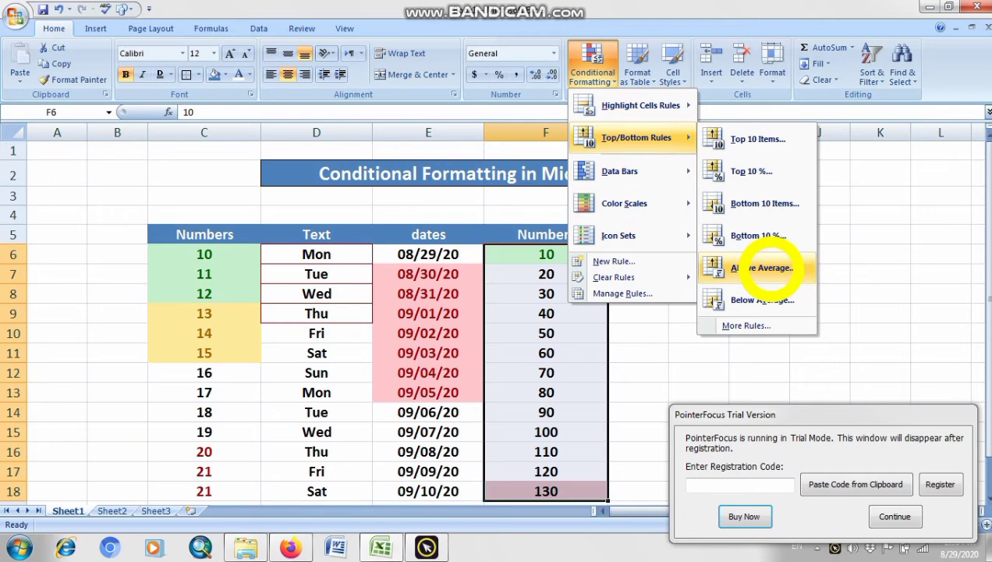
pyautogui.click(761, 268)
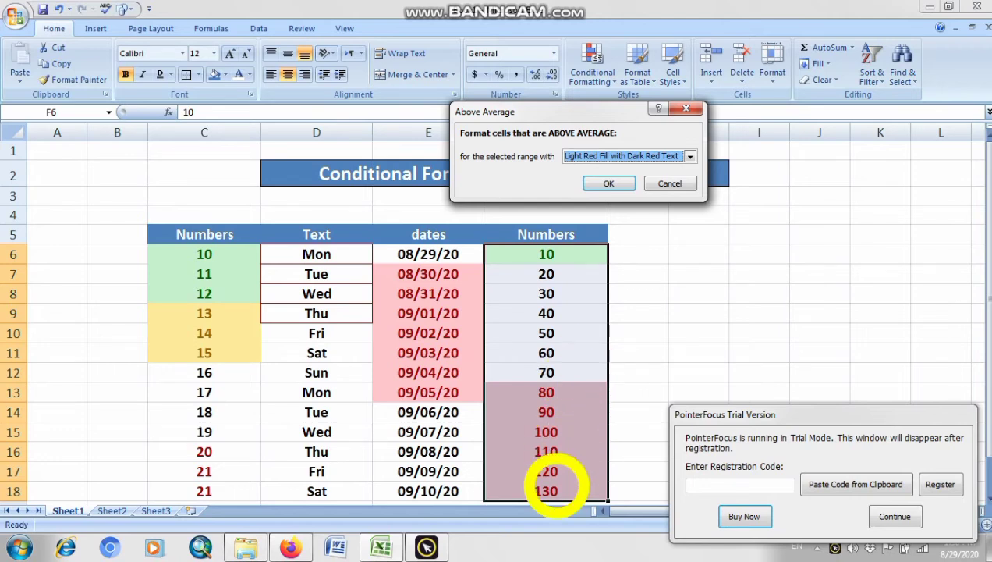
pyautogui.click(669, 183)
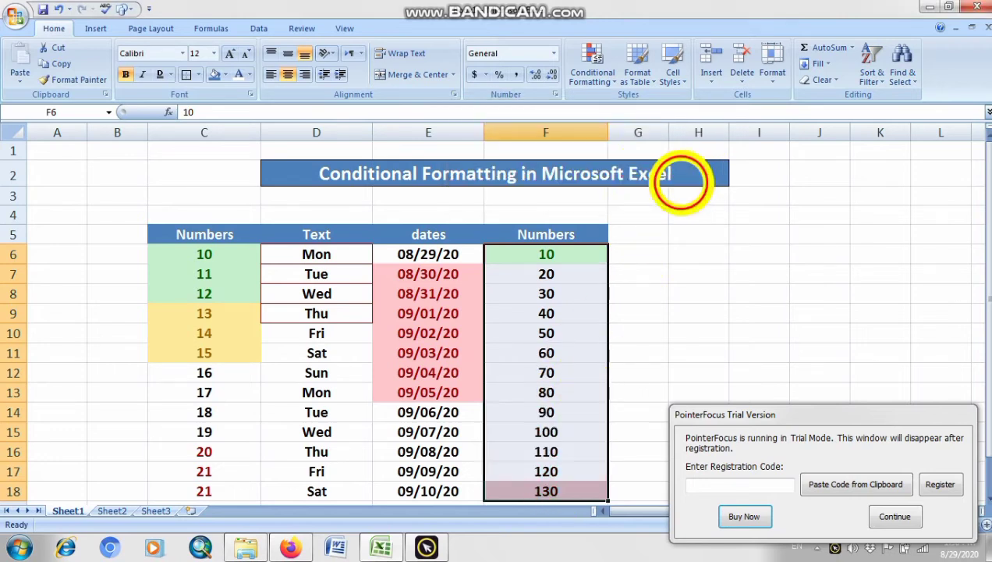
# - Apply a Below Average rule to F6:F18 with Green Fill with Dark Green Text
pyautogui.click(593, 70)
pyautogui.moveTo(642, 137)
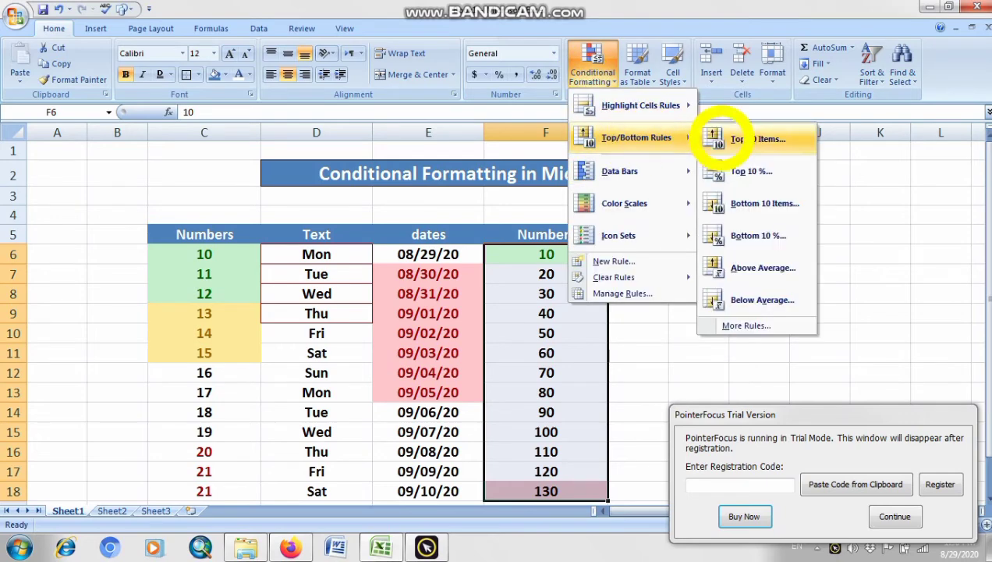
pyautogui.click(748, 304)
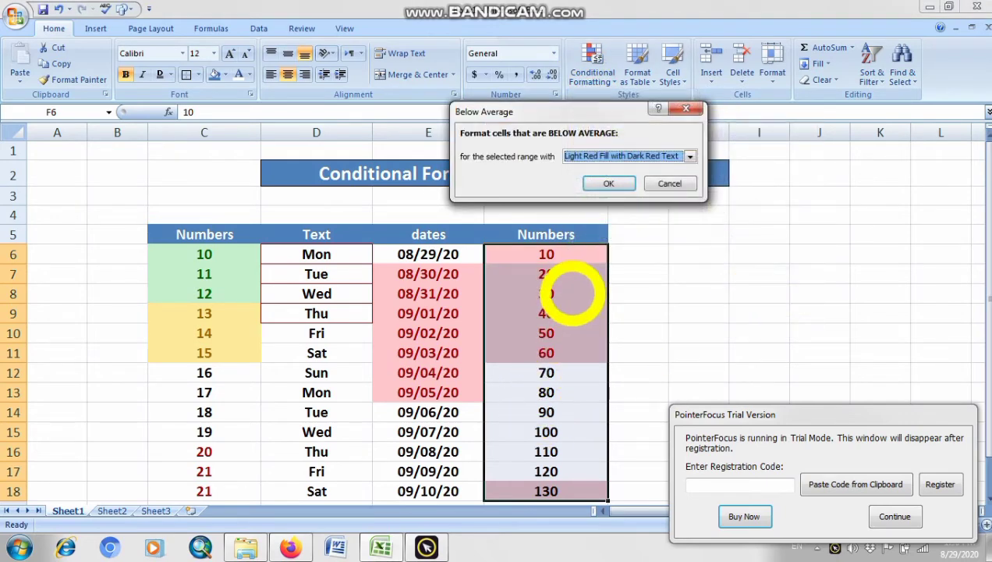
pyautogui.click(691, 156)
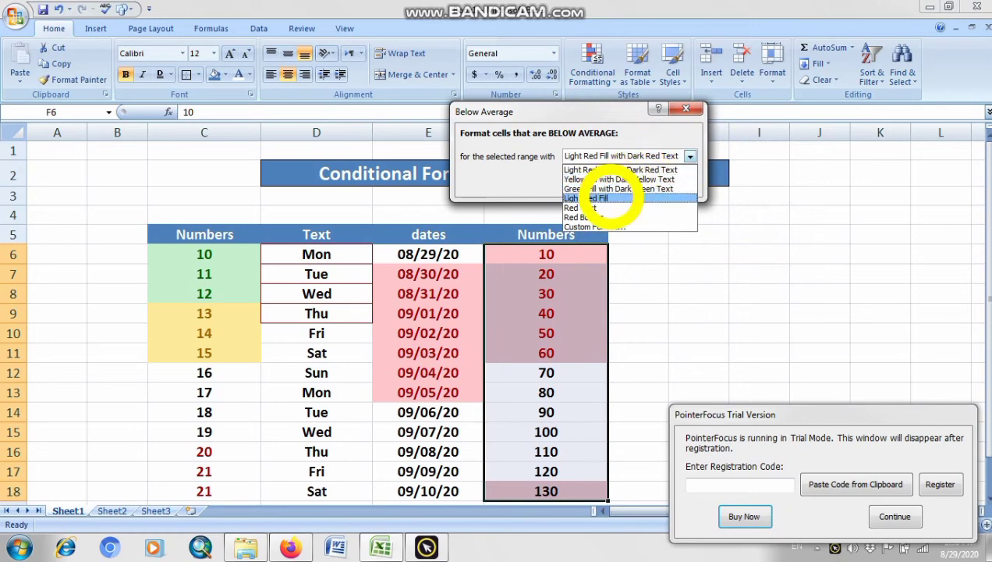
pyautogui.click(628, 190)
pyautogui.click(609, 183)
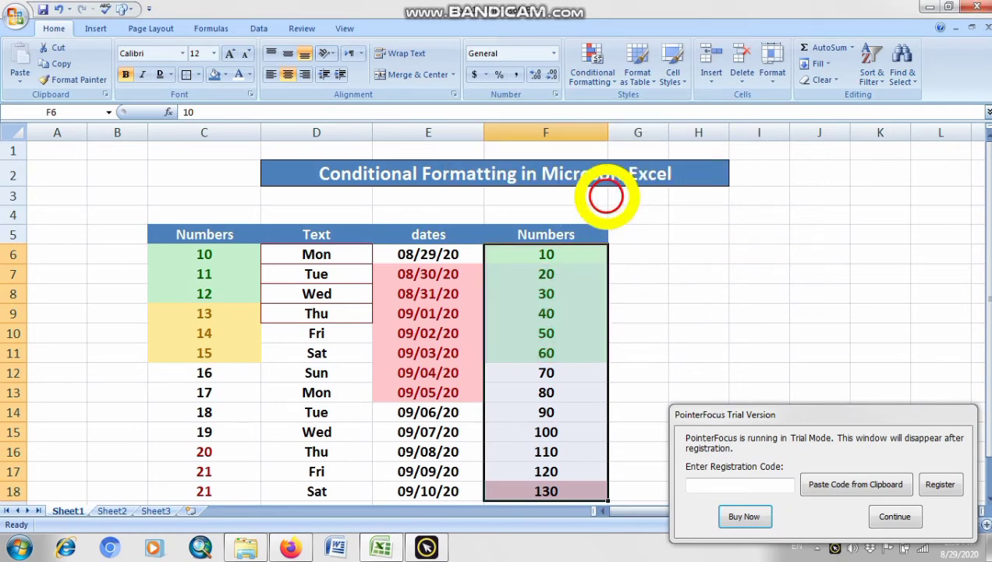
pyautogui.click(636, 313)
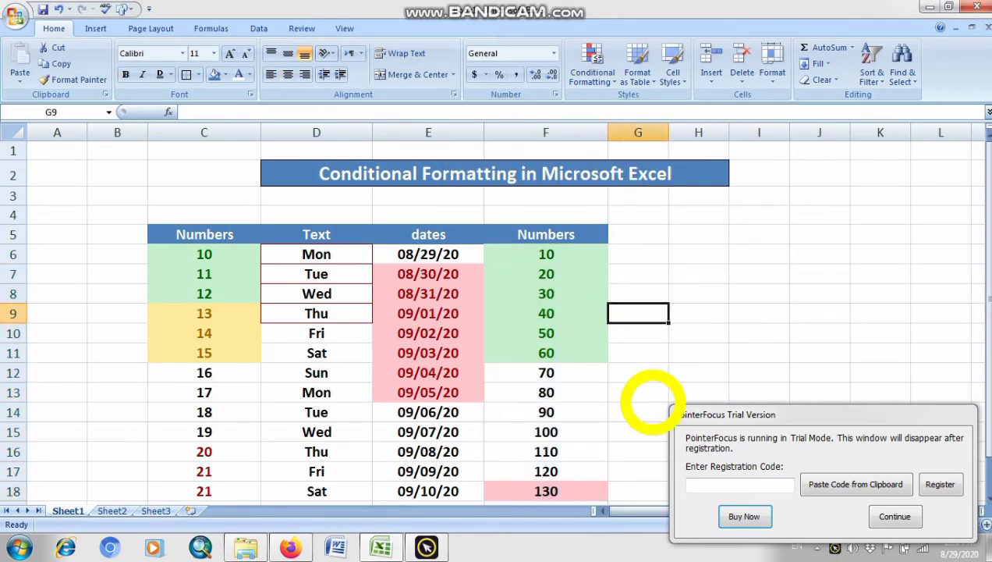
pyautogui.click(808, 419)
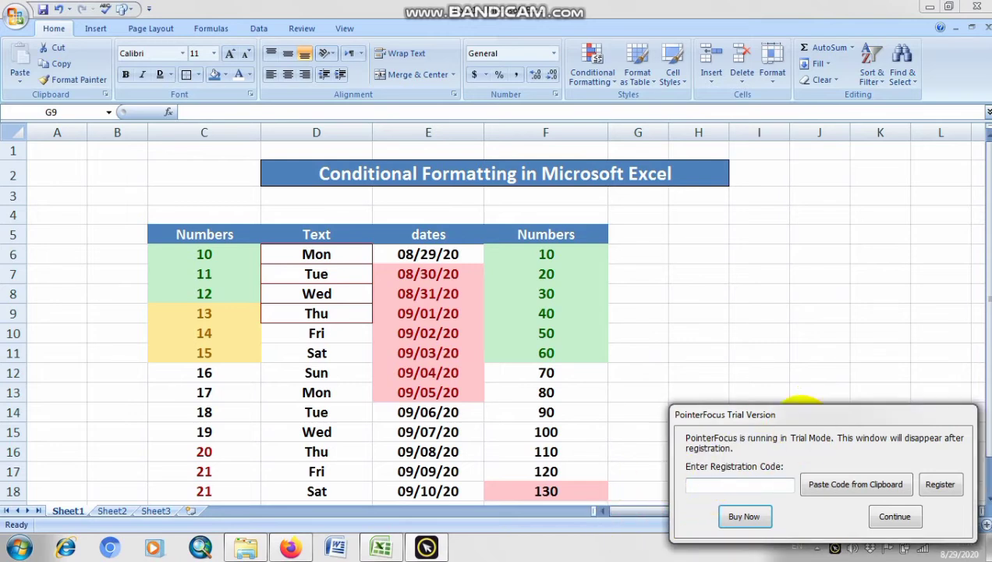
pyautogui.moveTo(702, 414); pyautogui.dragTo(605, 539)
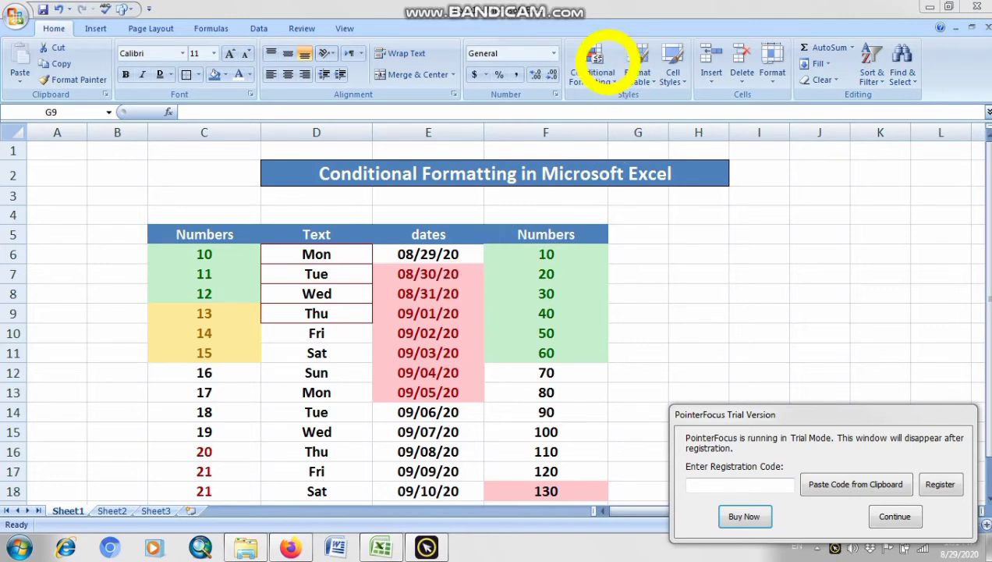
pyautogui.click(596, 61)
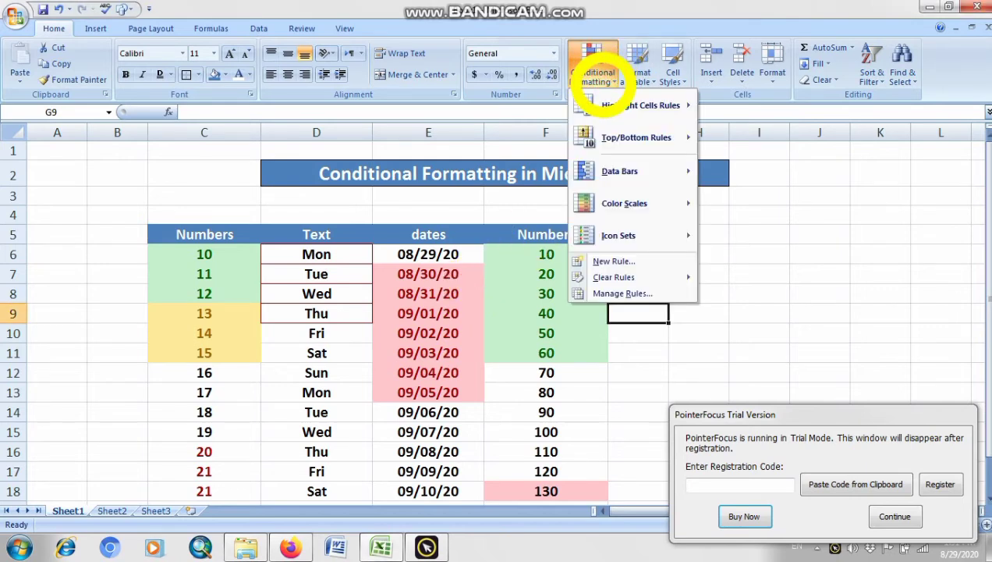
pyautogui.moveTo(609, 102)
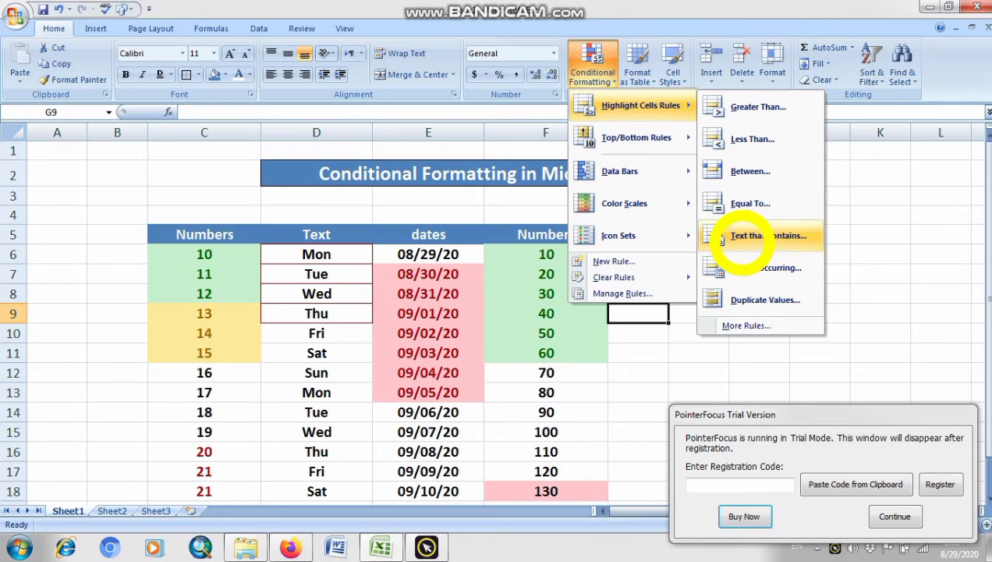
pyautogui.click(402, 323)
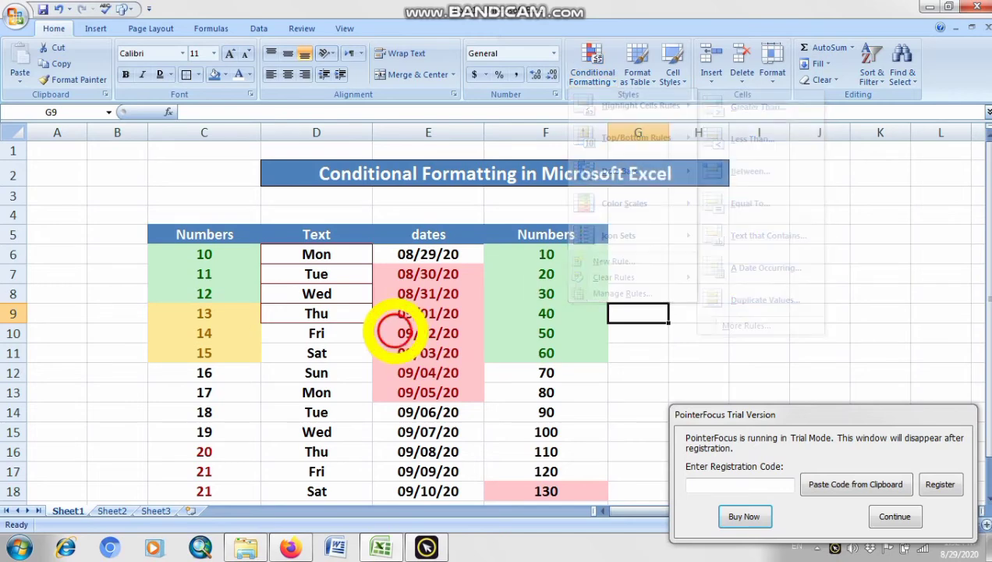
# - Start a Text That Contains rule on C12:C18 that matches the text 16
pyautogui.scroll(-1, 248, 357)
pyautogui.moveTo(207, 309); pyautogui.dragTo(197, 425)
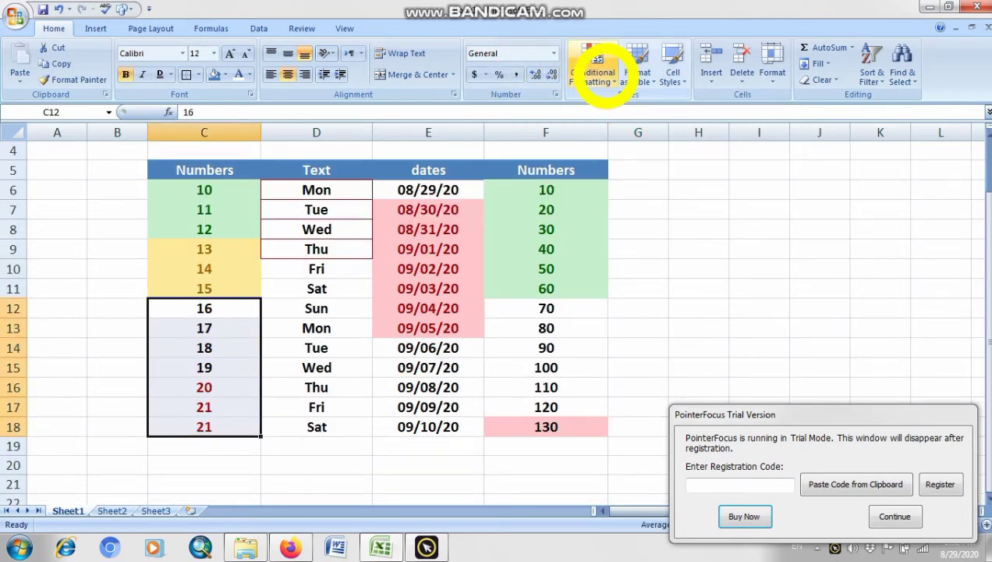
pyautogui.click(596, 70)
pyautogui.moveTo(620, 111)
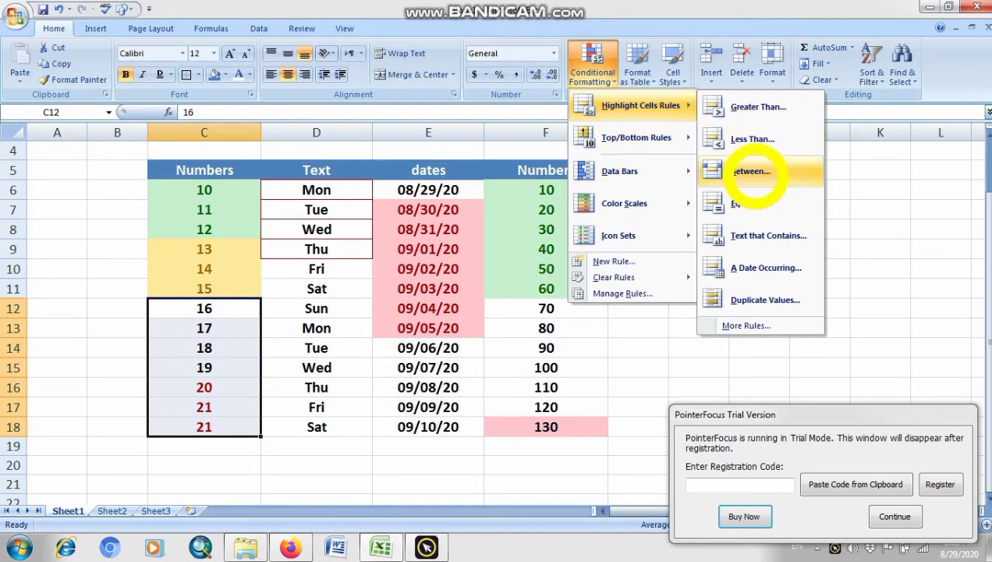
pyautogui.click(761, 234)
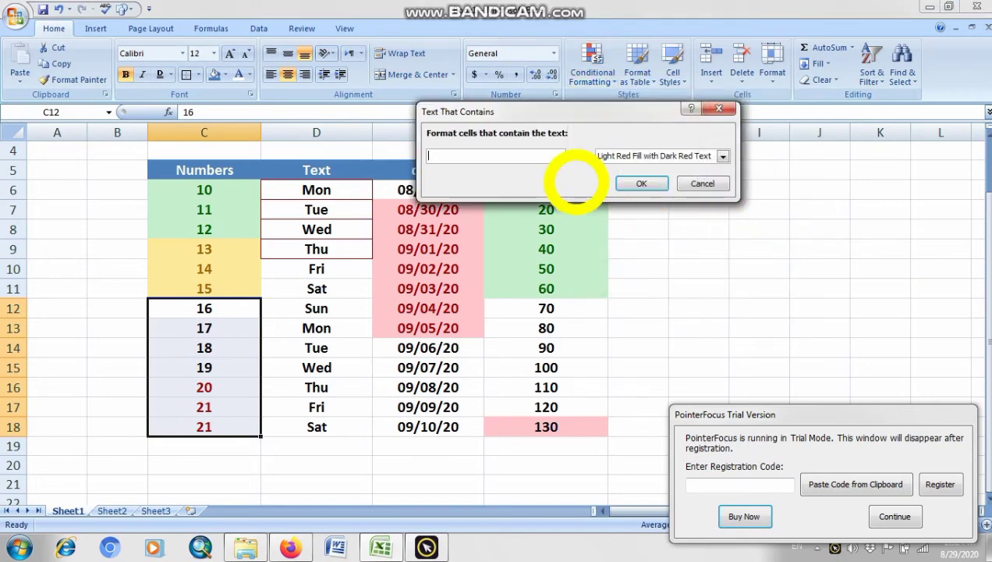
pyautogui.write('1')
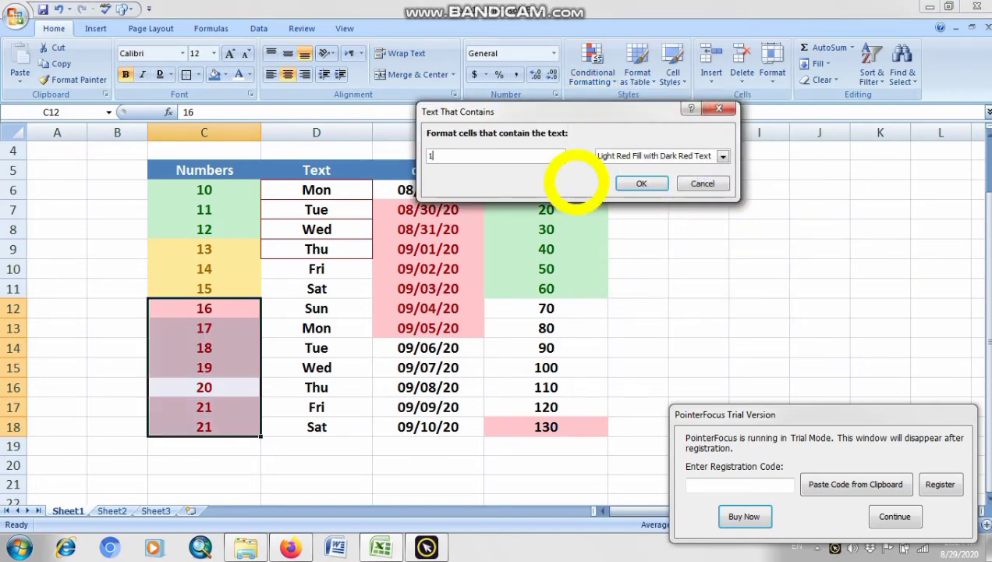
pyautogui.write('6')
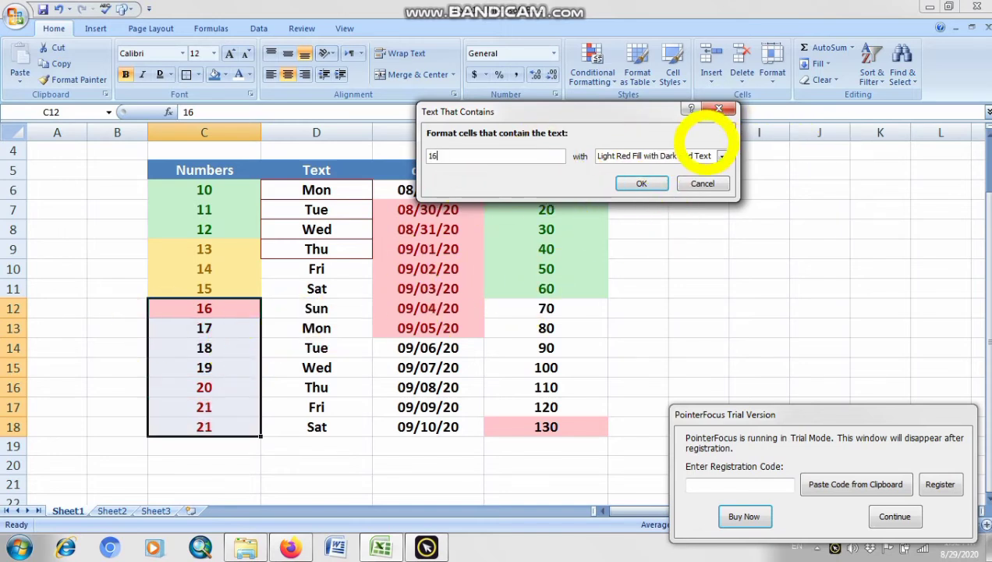
# - Format the cells containing 16 with Green Fill with Dark Green Text, apply the rule, and deselect the range
pyautogui.click(721, 157)
pyautogui.click(656, 189)
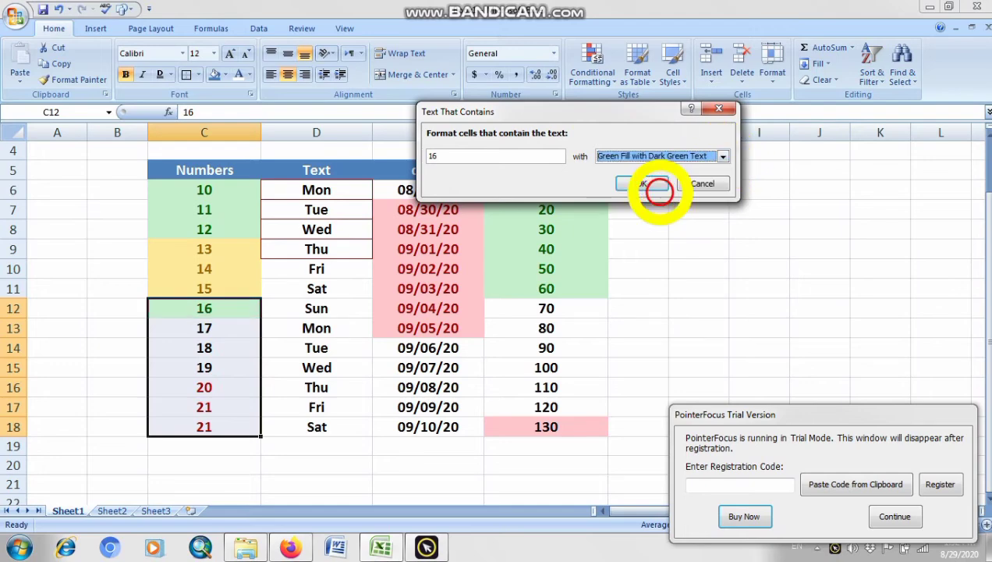
pyautogui.click(649, 184)
pyautogui.click(259, 326)
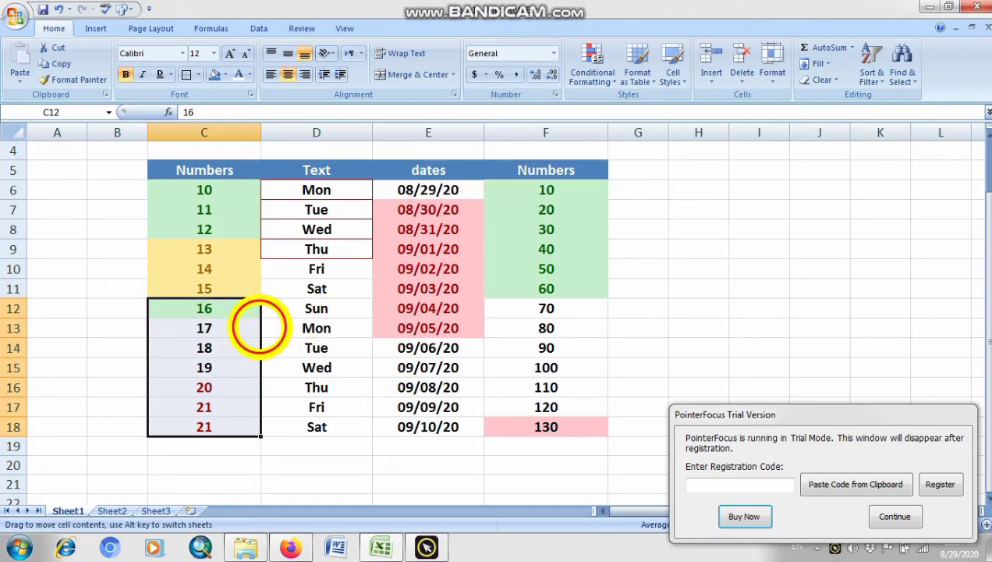
pyautogui.click(316, 362)
# - Open the A Date Occurring rule for D15 and view its available date periods
pyautogui.scroll(1, 349, 348)
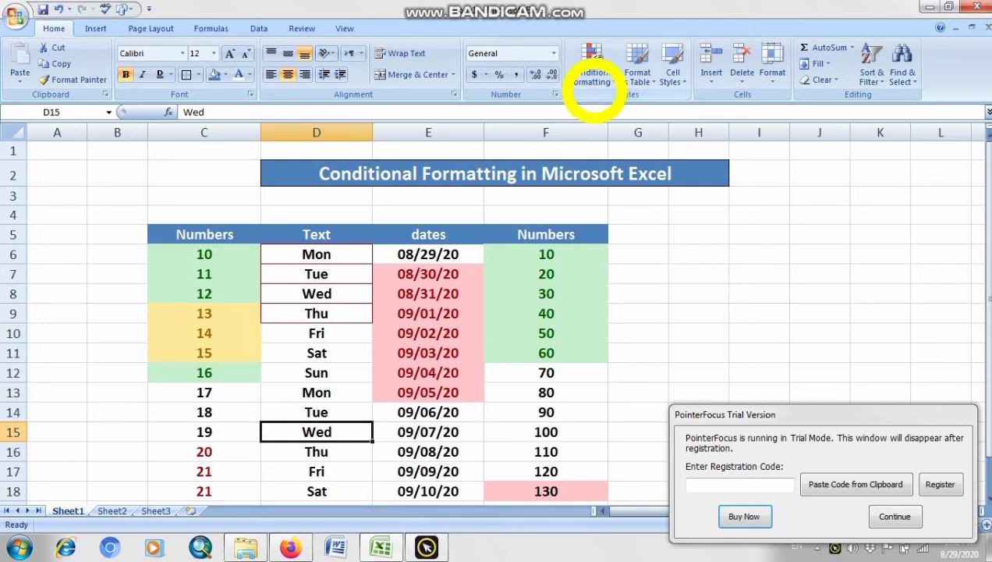
pyautogui.click(595, 74)
pyautogui.moveTo(615, 103)
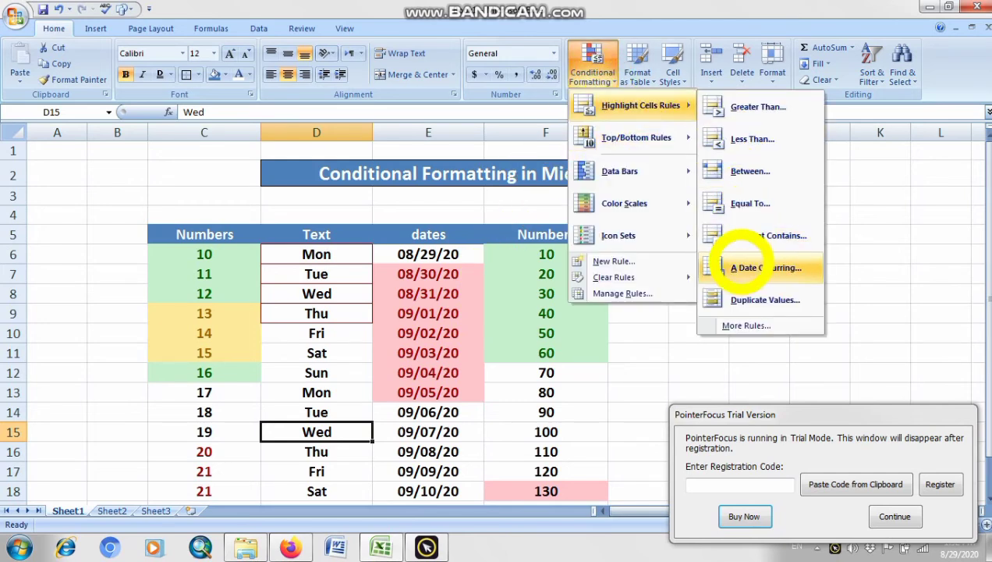
pyautogui.click(749, 268)
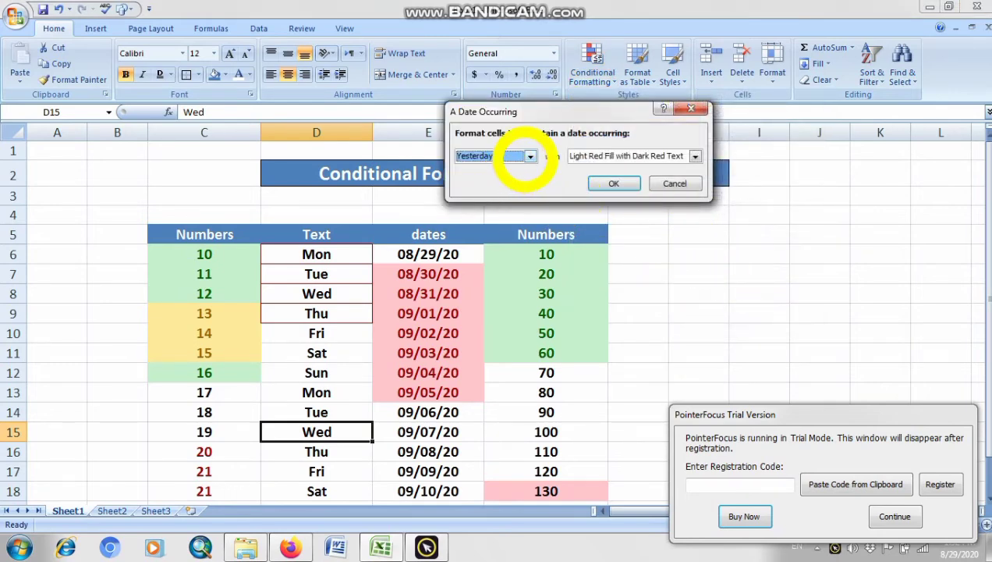
pyautogui.click(529, 156)
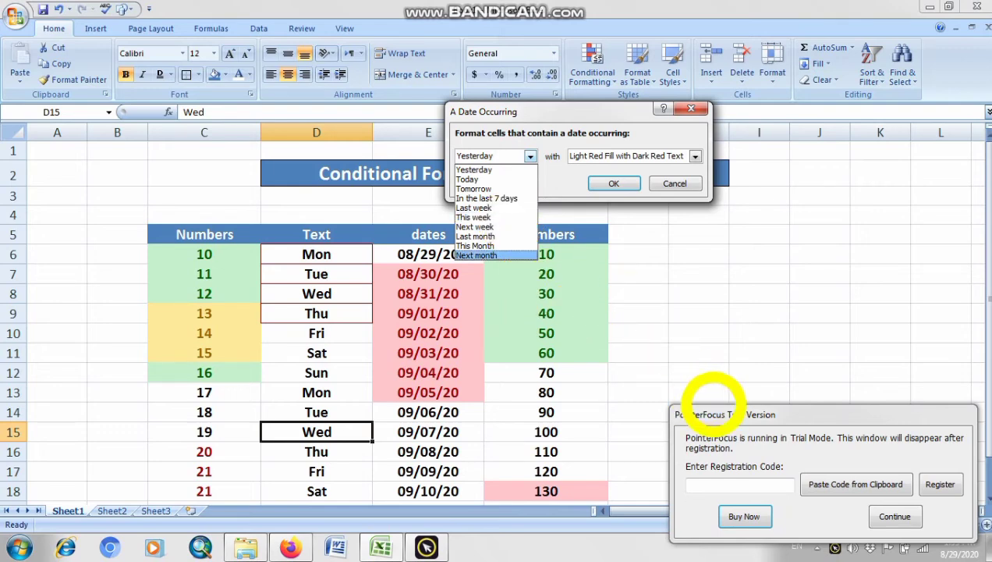
# - Dismiss the PointerFocus trial notice and return to the A Date Occurring dialog
pyautogui.moveTo(739, 409); pyautogui.dragTo(537, 521)
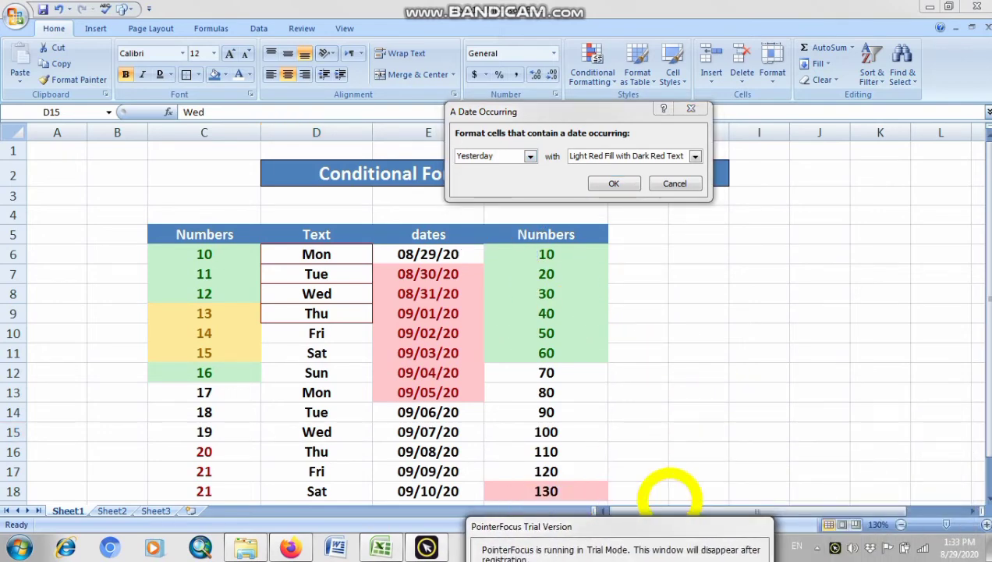
pyautogui.moveTo(693, 524); pyautogui.dragTo(693, 378)
pyautogui.click(703, 487)
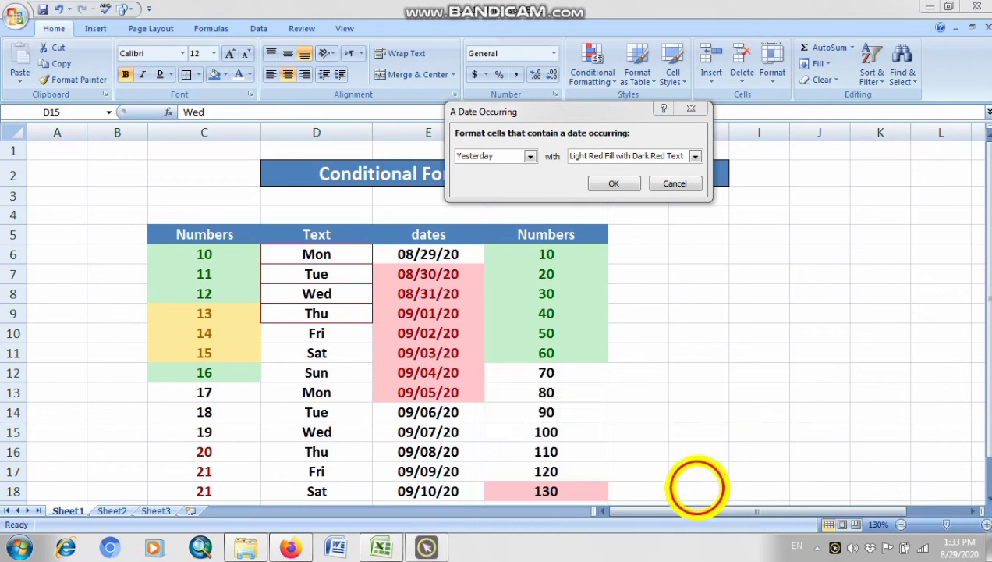
pyautogui.click(598, 84)
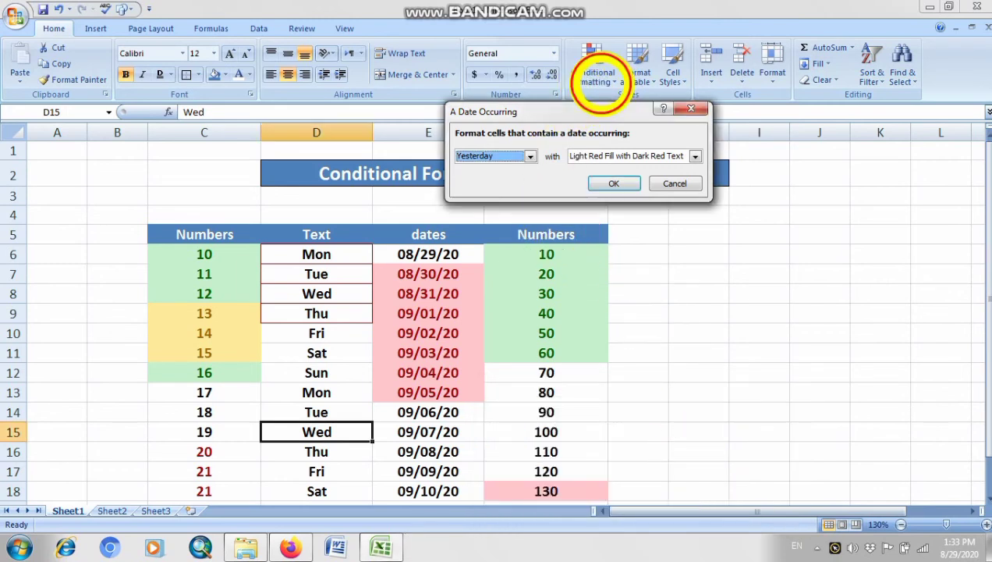
# - Examine the Duplicate and Unique options of the Duplicate Values rule for D15, and leave the rule unapplied
pyautogui.click(673, 183)
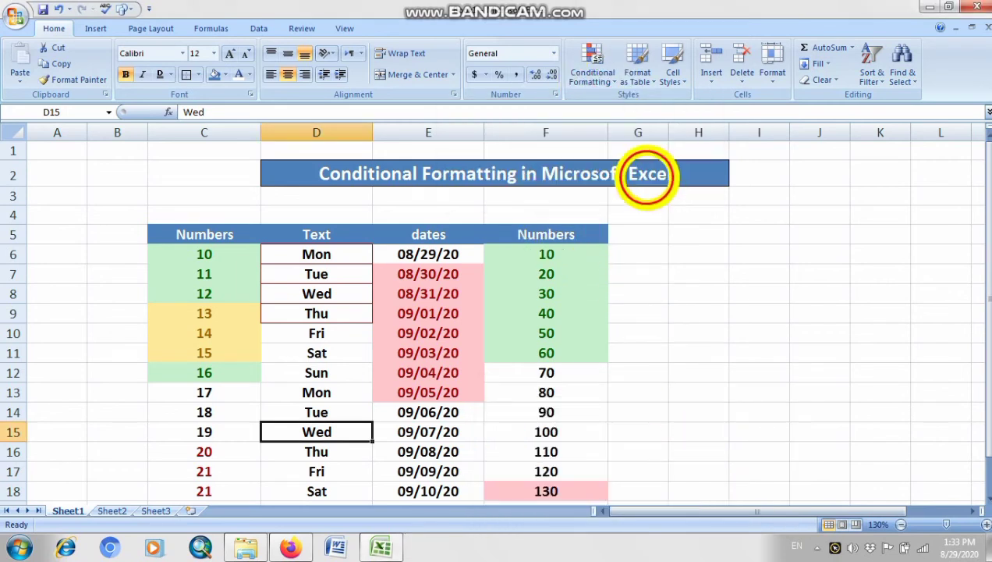
pyautogui.click(603, 58)
pyautogui.moveTo(631, 105)
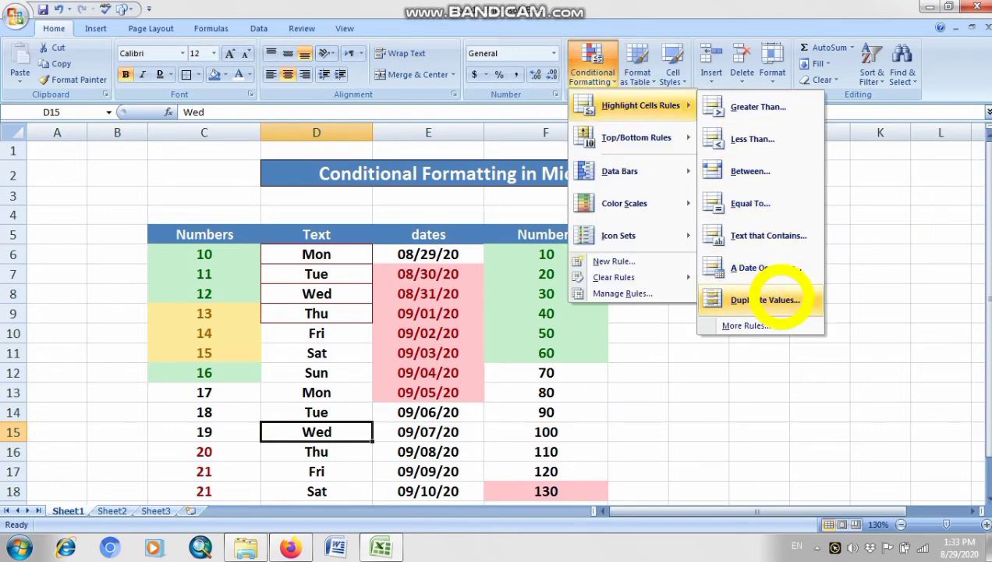
pyautogui.click(768, 299)
pyautogui.click(504, 156)
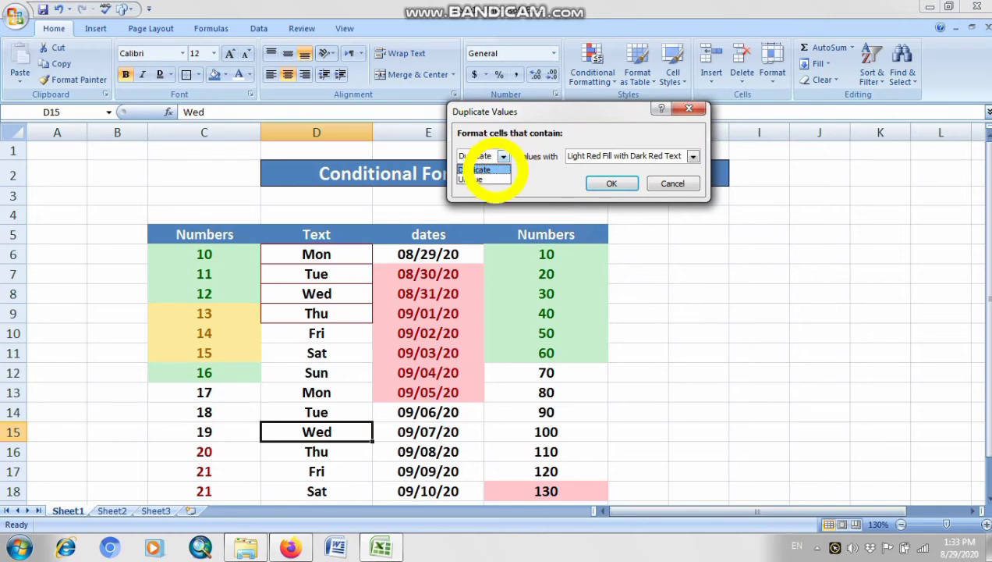
pyautogui.click(253, 556)
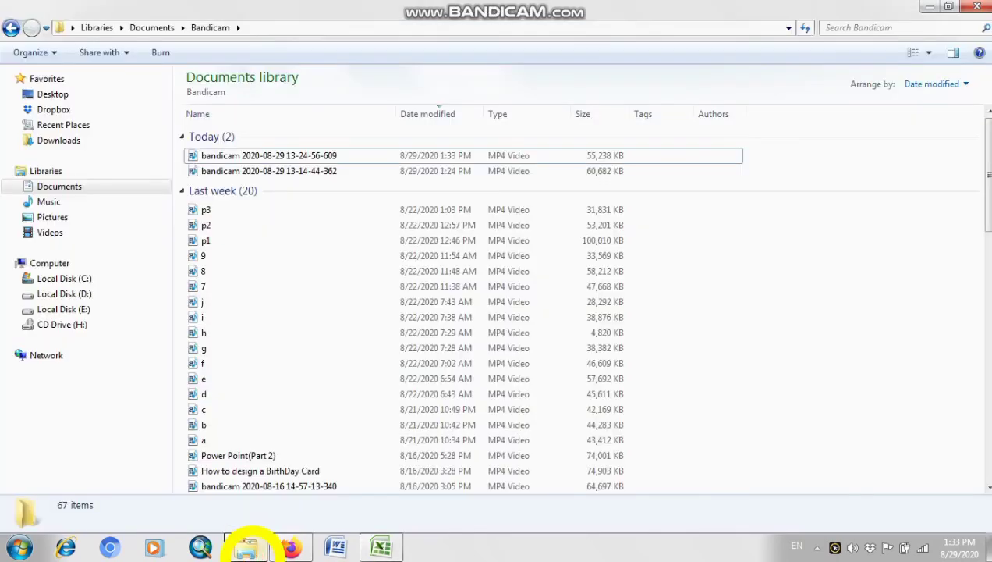
pyautogui.click(254, 556)
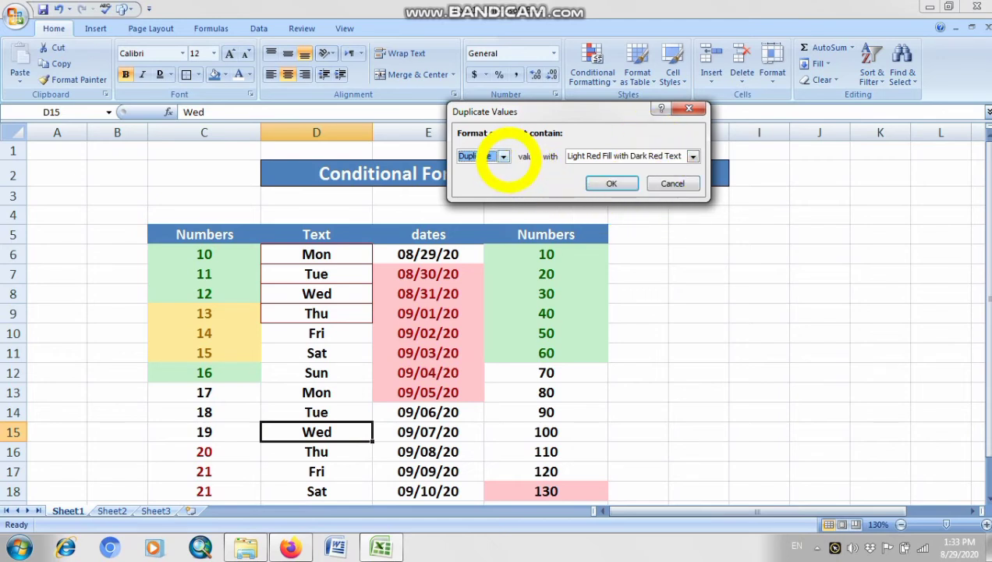
pyautogui.click(503, 156)
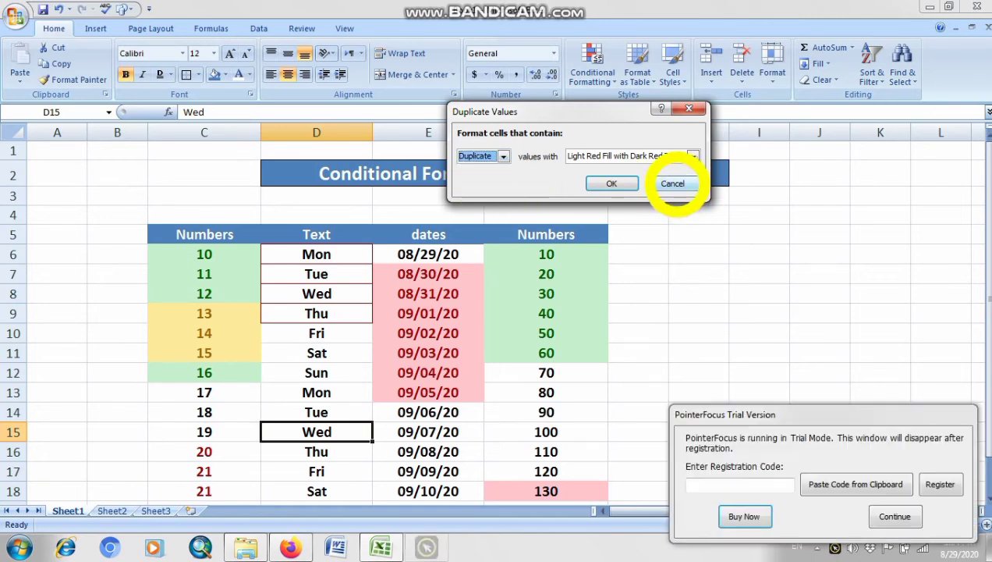
pyautogui.click(668, 198)
pyautogui.click(676, 180)
# - Review the available Top/Bottom Rules and move the PointerFocus trial notice out of the way
pyautogui.click(599, 58)
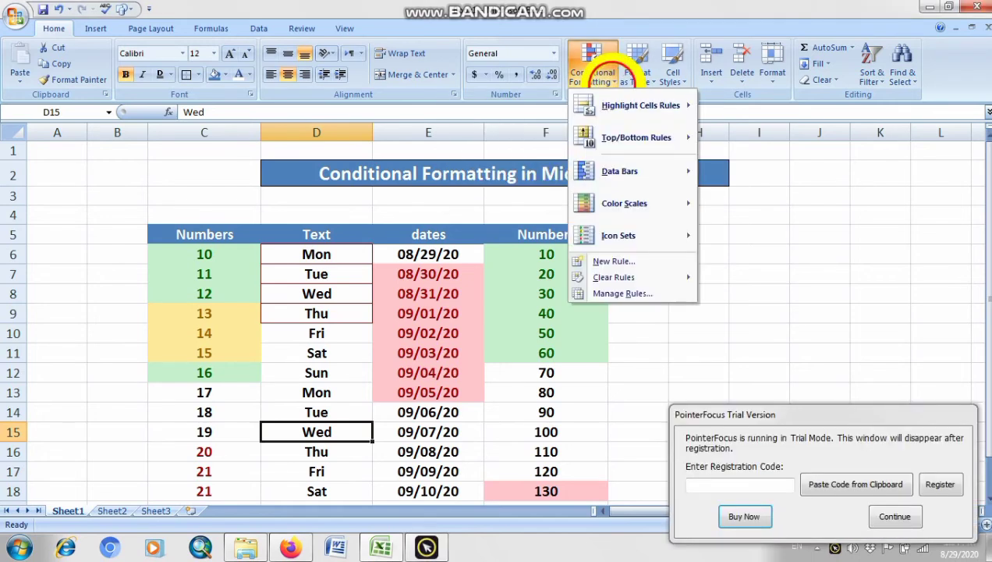
pyautogui.moveTo(636, 137)
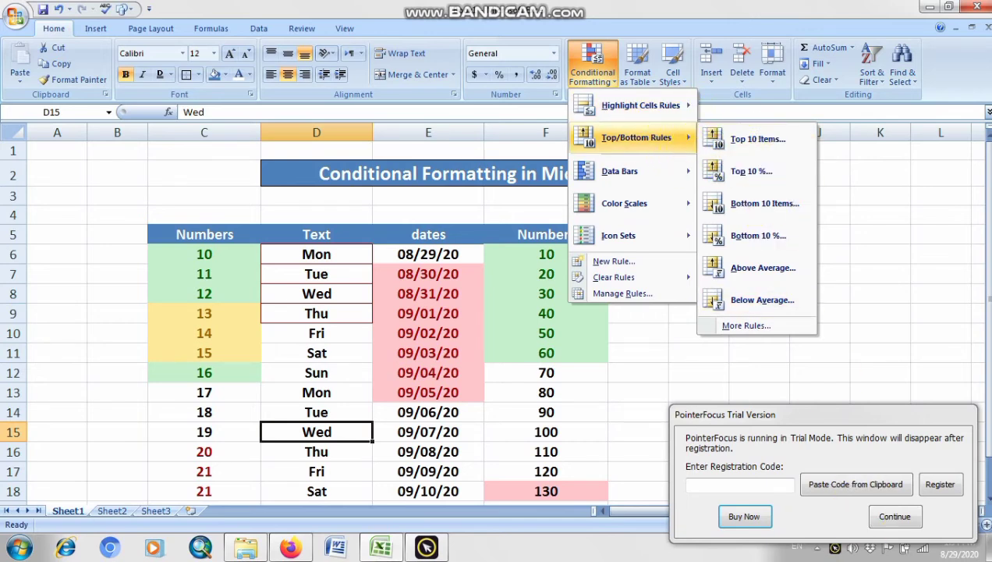
pyautogui.moveTo(847, 415); pyautogui.dragTo(680, 518)
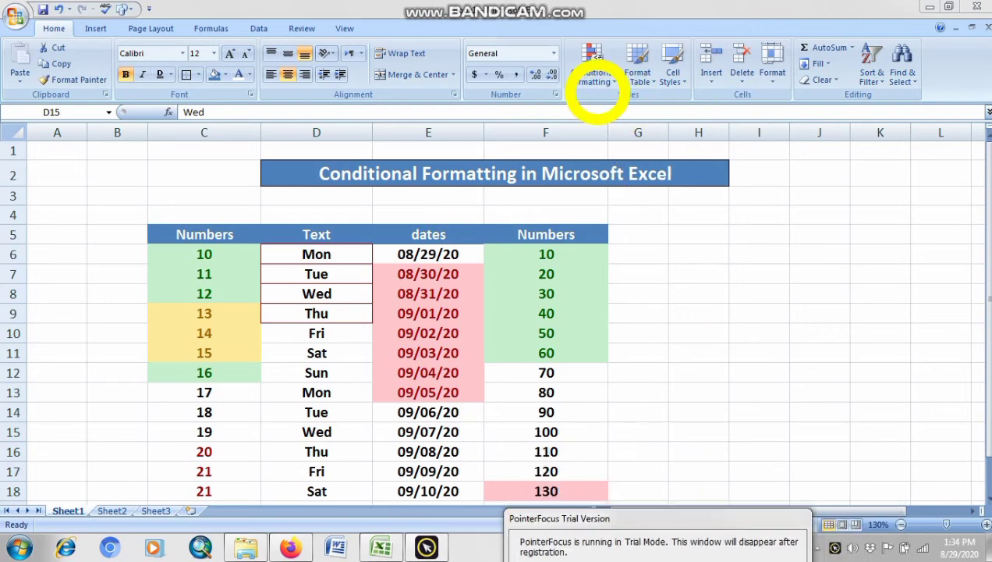
pyautogui.click(593, 74)
pyautogui.click(593, 74)
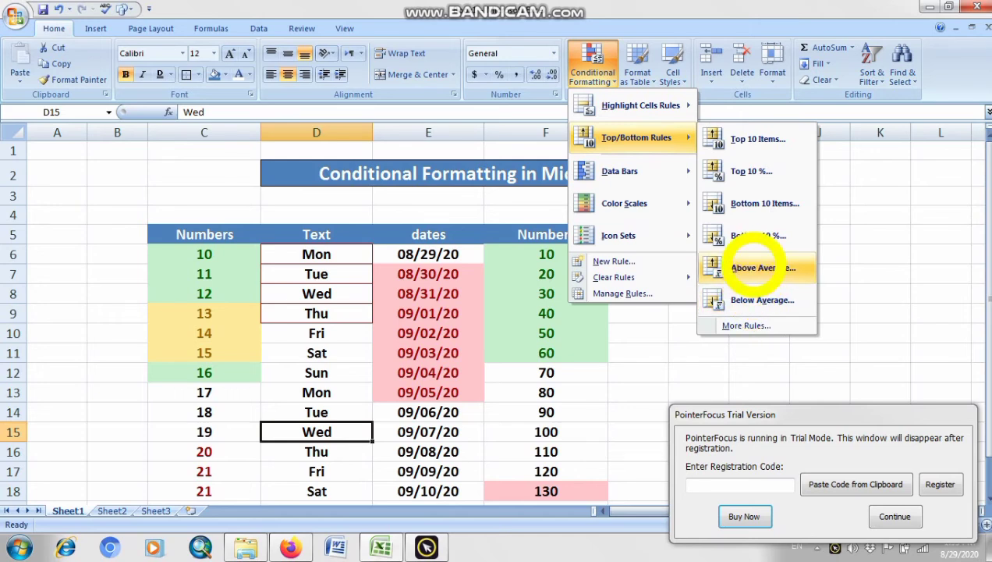
pyautogui.moveTo(849, 409); pyautogui.dragTo(681, 521)
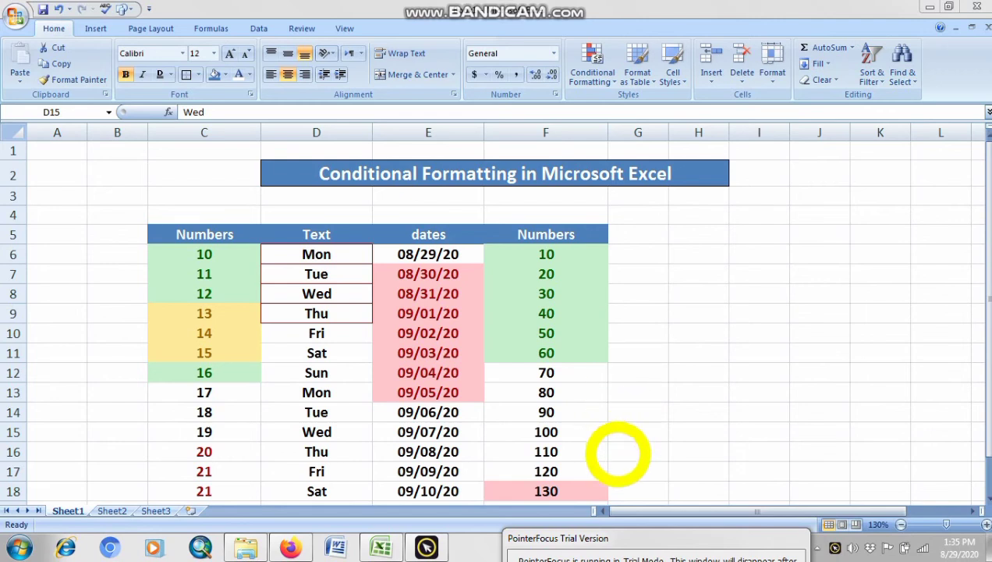
pyautogui.click(991, 389)
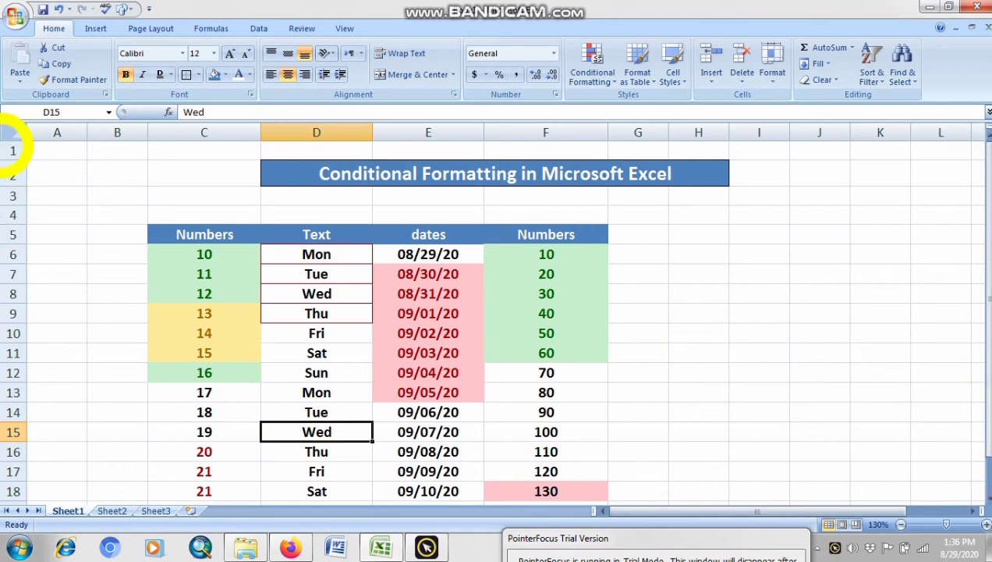
# - Start saving the workbook, using a new folder named Excel on the Desktop as its location
pyautogui.click(18, 17)
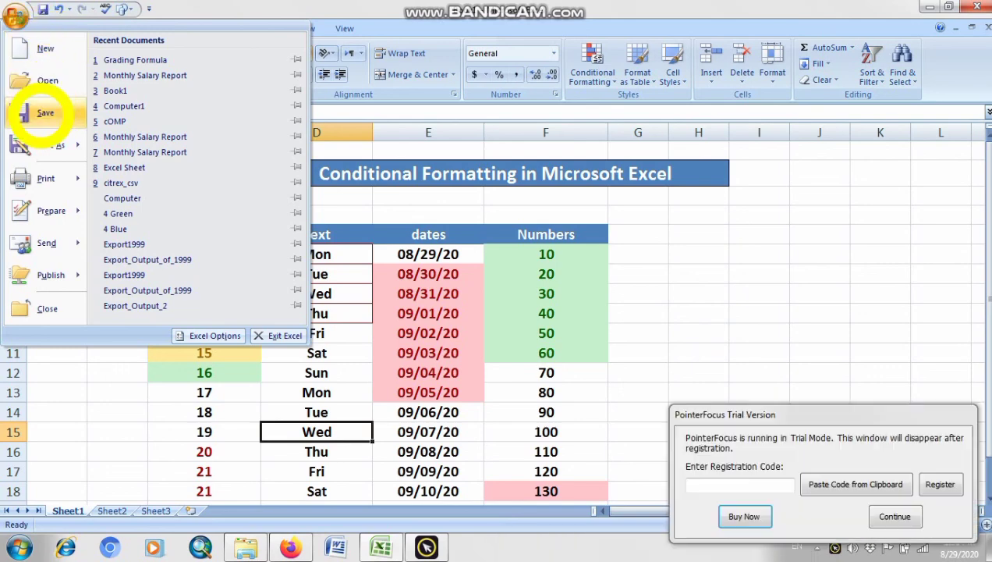
pyautogui.click(45, 113)
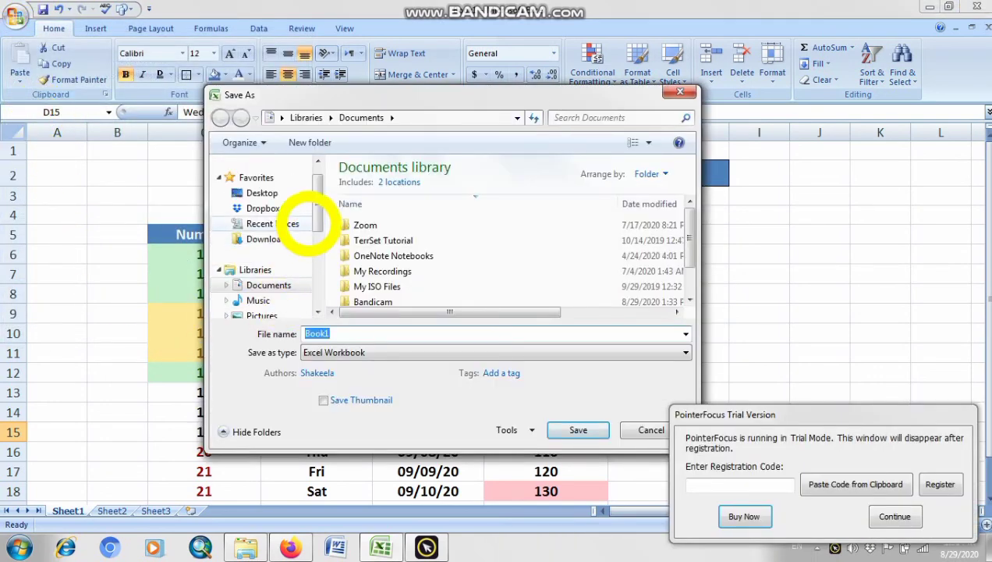
pyautogui.click(294, 193)
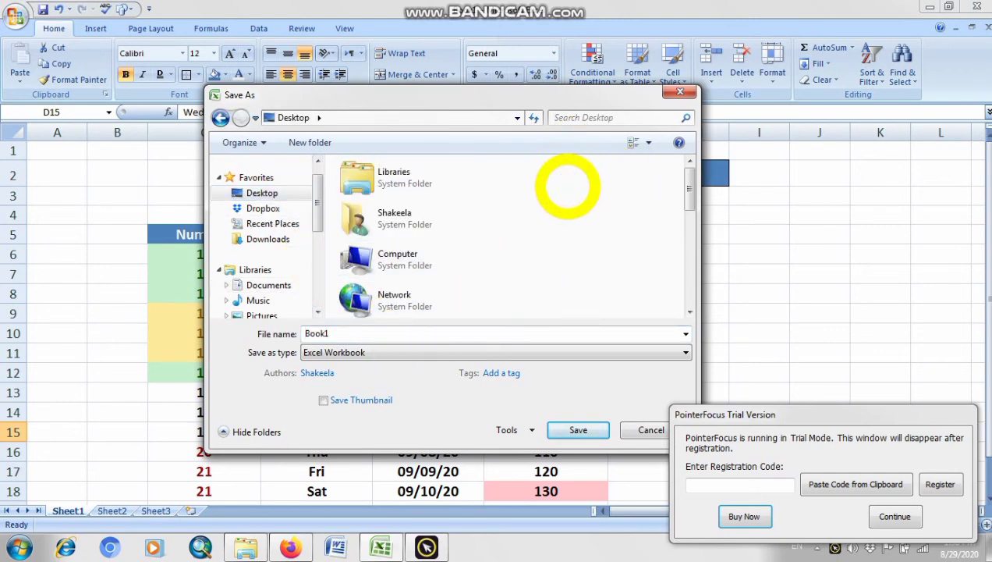
pyautogui.rightClick(567, 185)
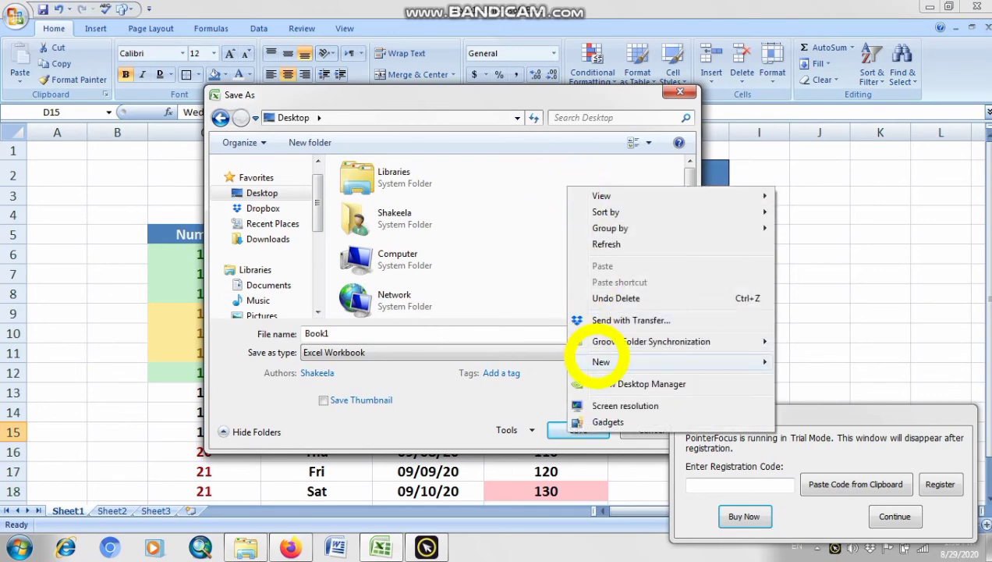
pyautogui.click(674, 191)
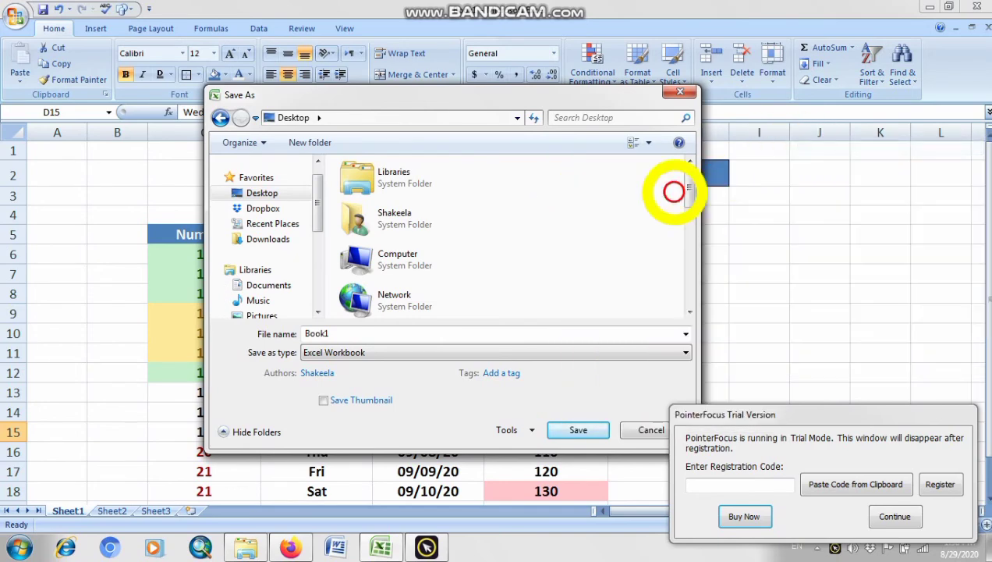
pyautogui.press('BackSpace')
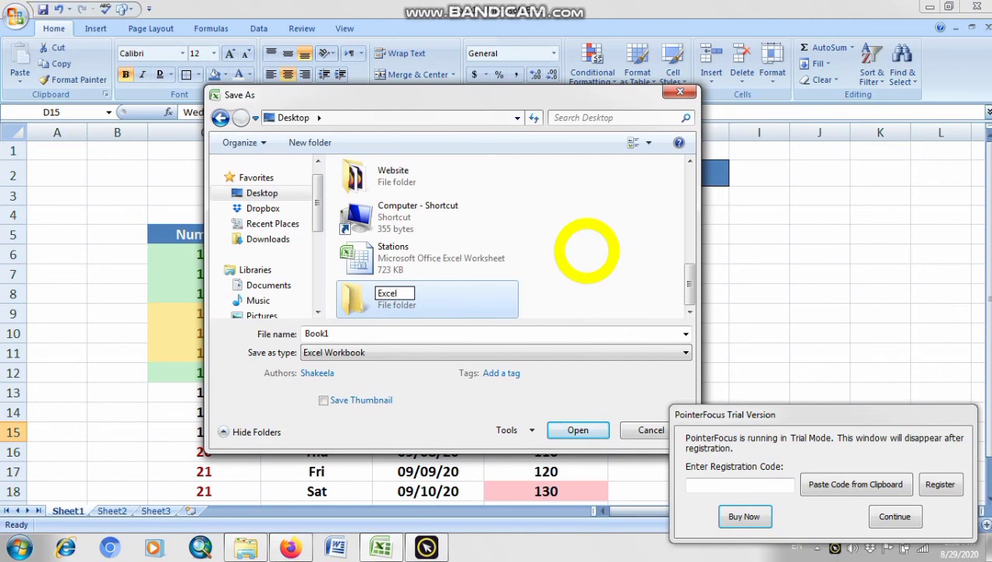
pyautogui.press('Return')
pyautogui.doubleClick(408, 297)
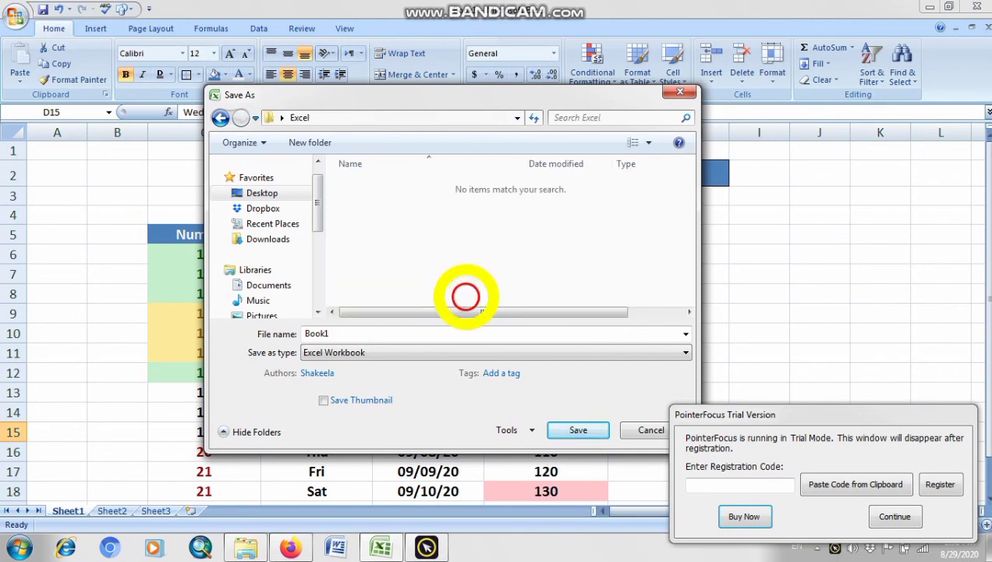
# - Name the file Conditional Formatting Assignment and save it as an Excel Workbook in the Excel folder
pyautogui.doubleClick(380, 334)
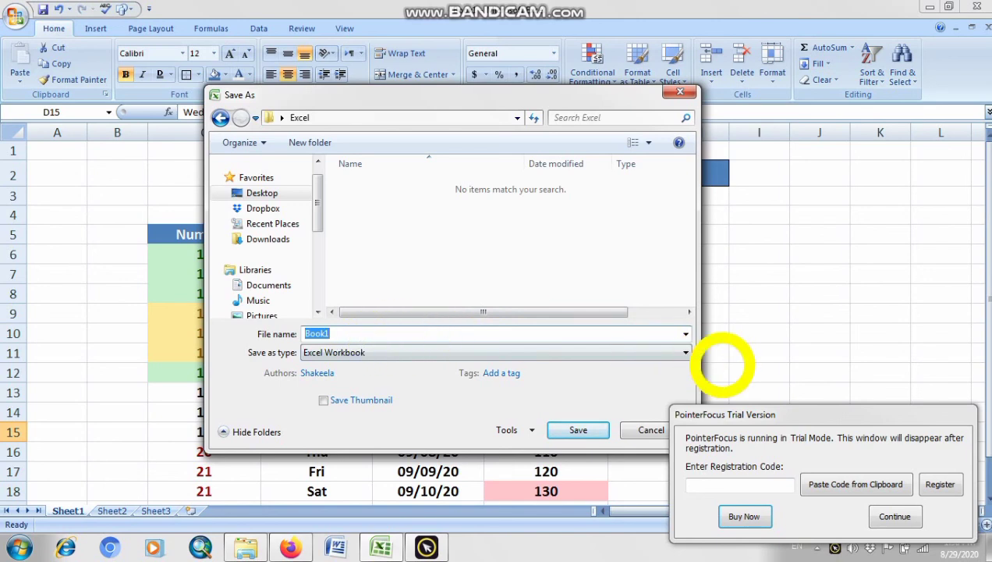
pyautogui.click(392, 335)
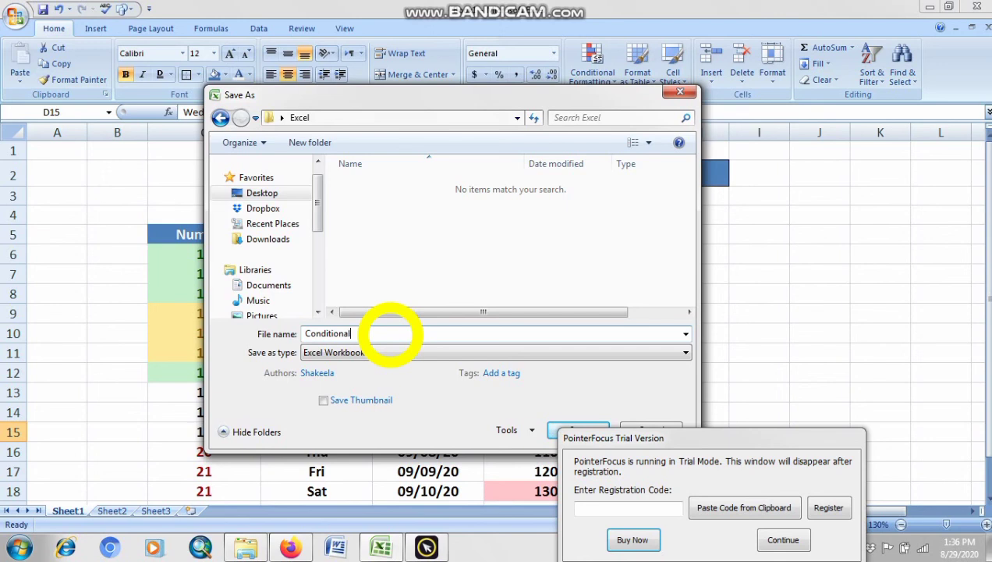
pyautogui.write('ro')
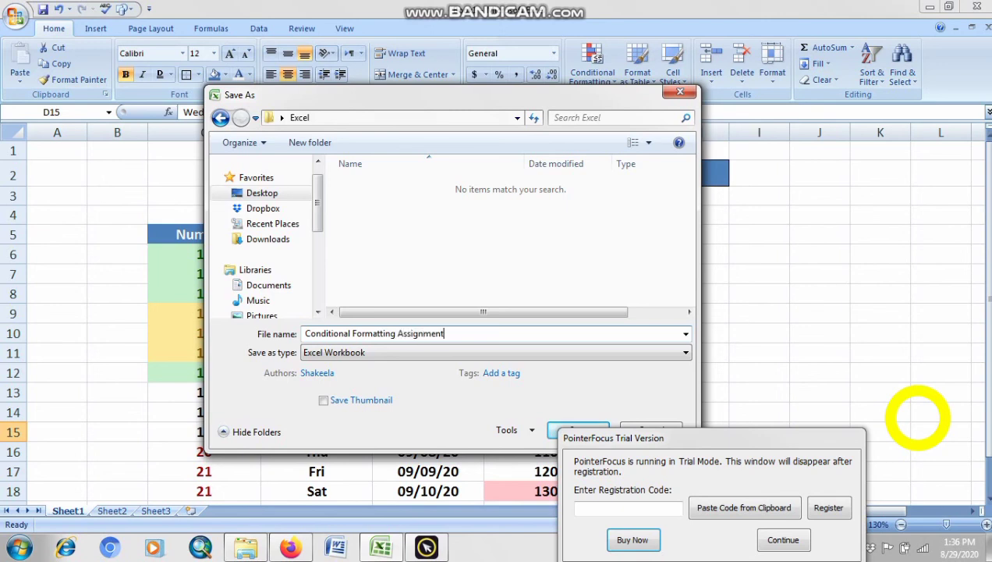
pyautogui.moveTo(752, 438); pyautogui.dragTo(690, 554)
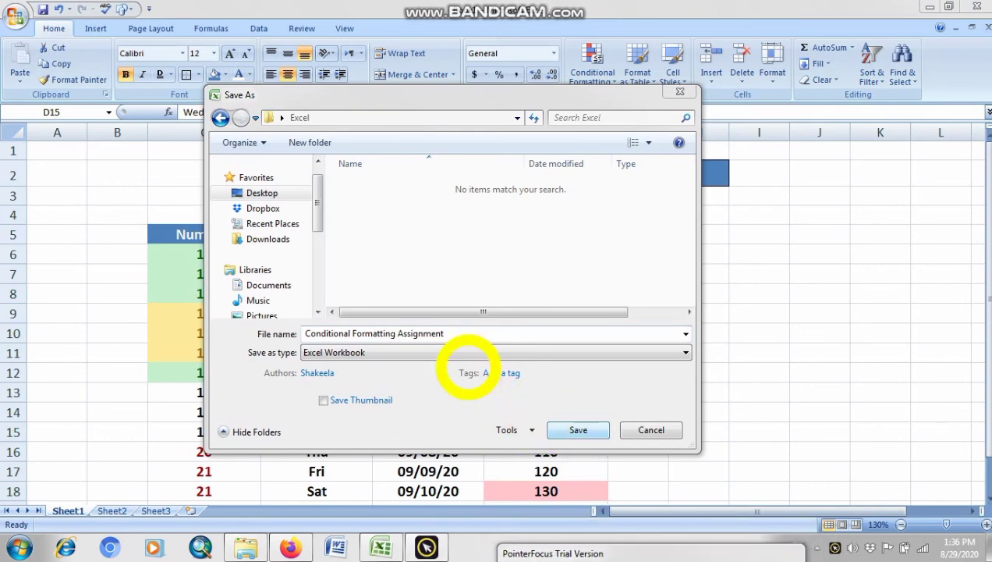
pyautogui.click(578, 430)
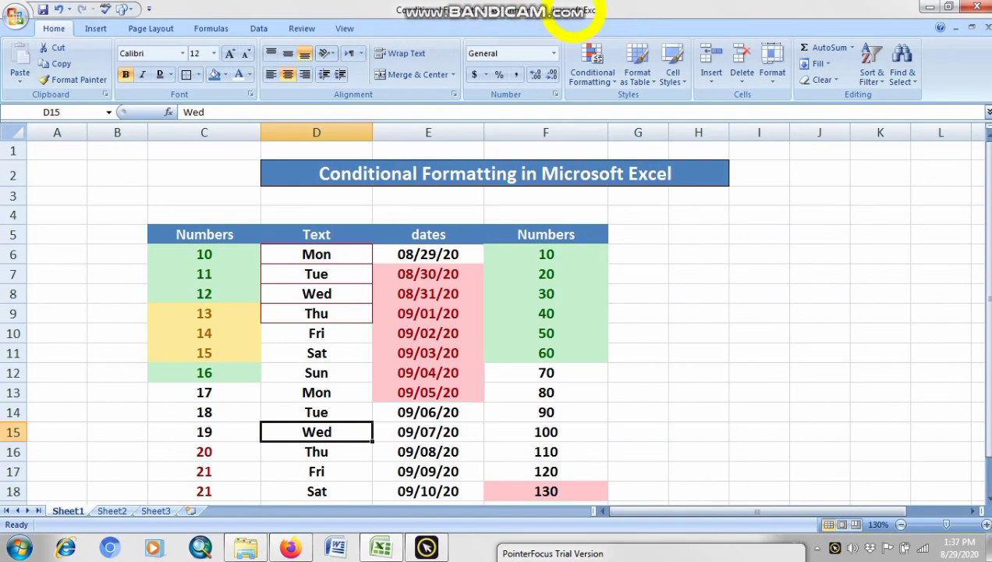
# - Close Excel and open the Excel folder on the desktop to check the saved file
pyautogui.click(976, 8)
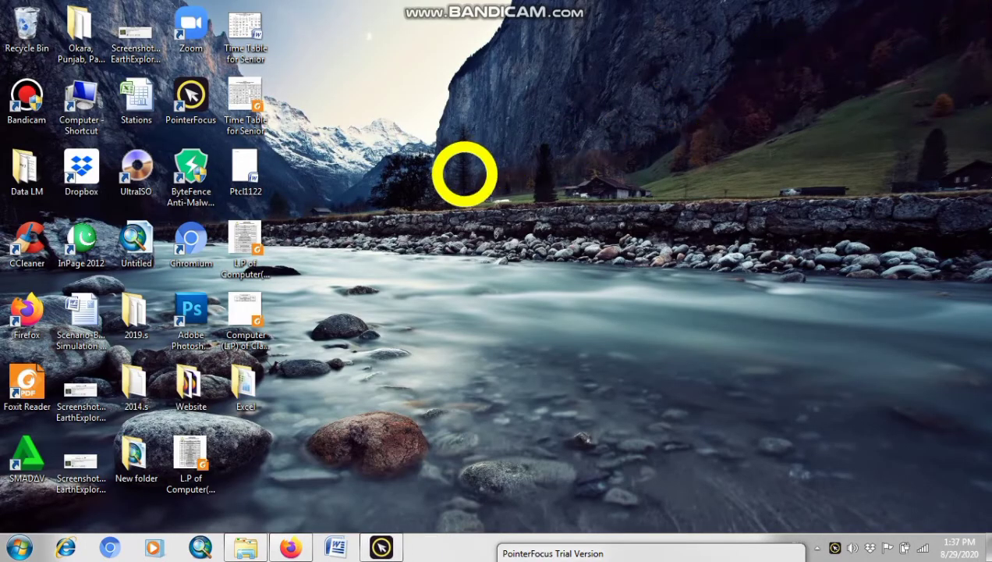
pyautogui.rightClick(465, 173)
pyautogui.click(497, 211)
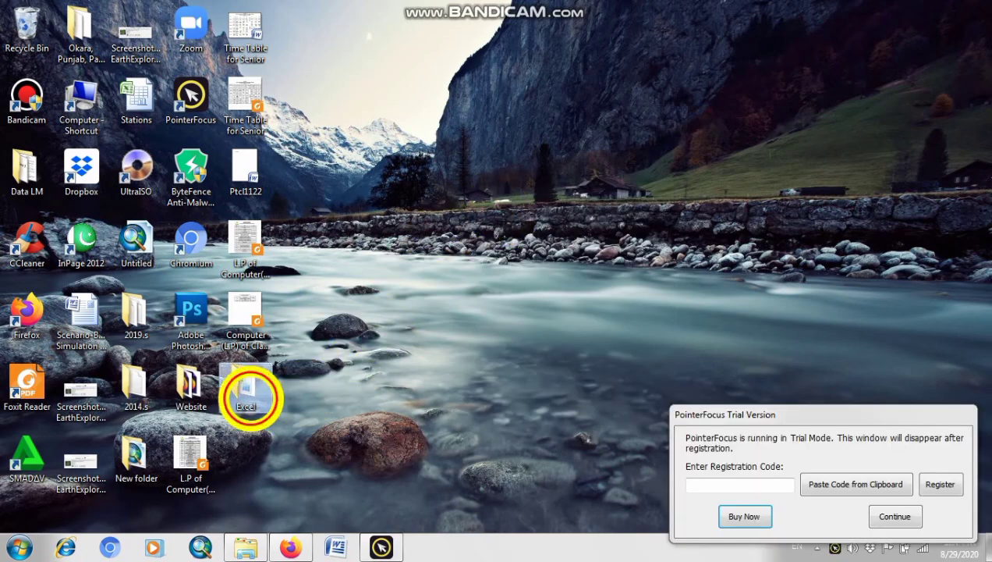
pyautogui.doubleClick(248, 397)
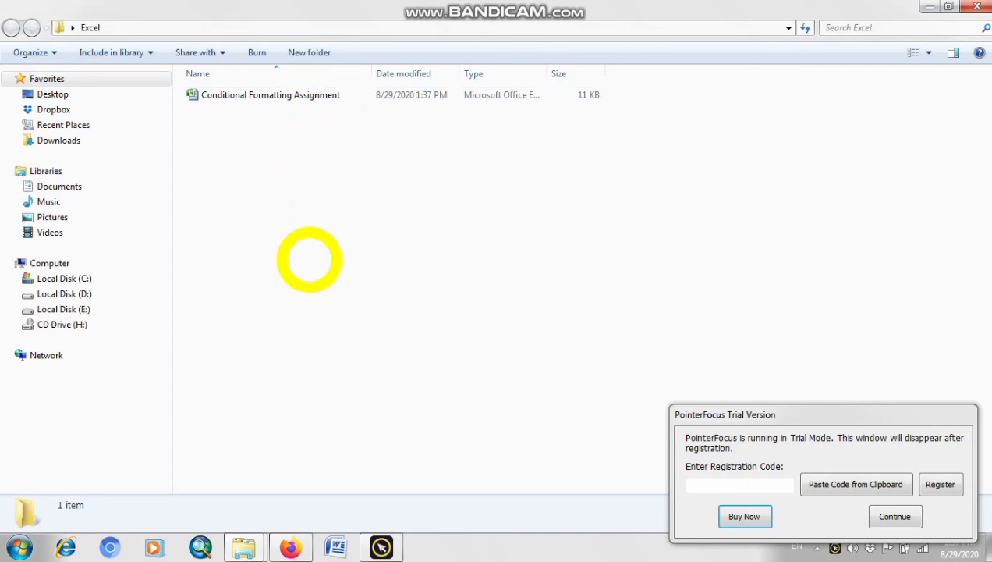
# - Search the computer for "conditio", open the Conditional Formatting Assignment workbook from the results, and maximize its window
pyautogui.click(16, 546)
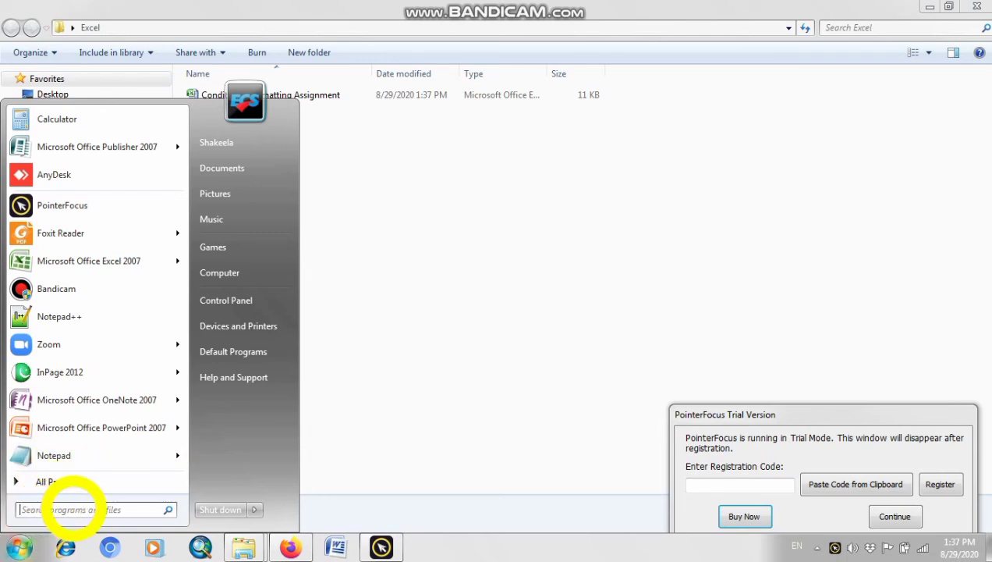
pyautogui.write('conditioanl fm')
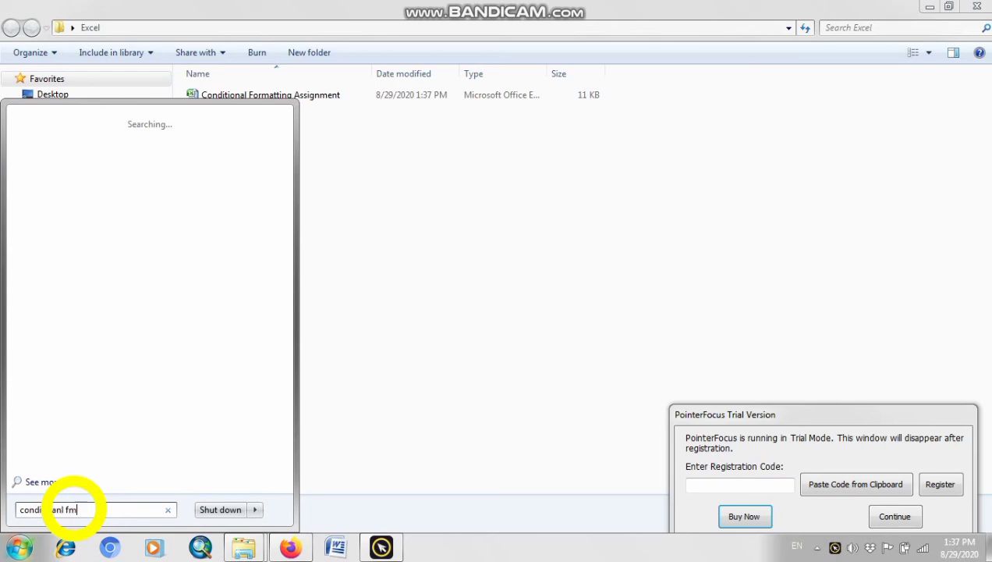
pyautogui.press('BackSpace')
pyautogui.press('BackSpace')
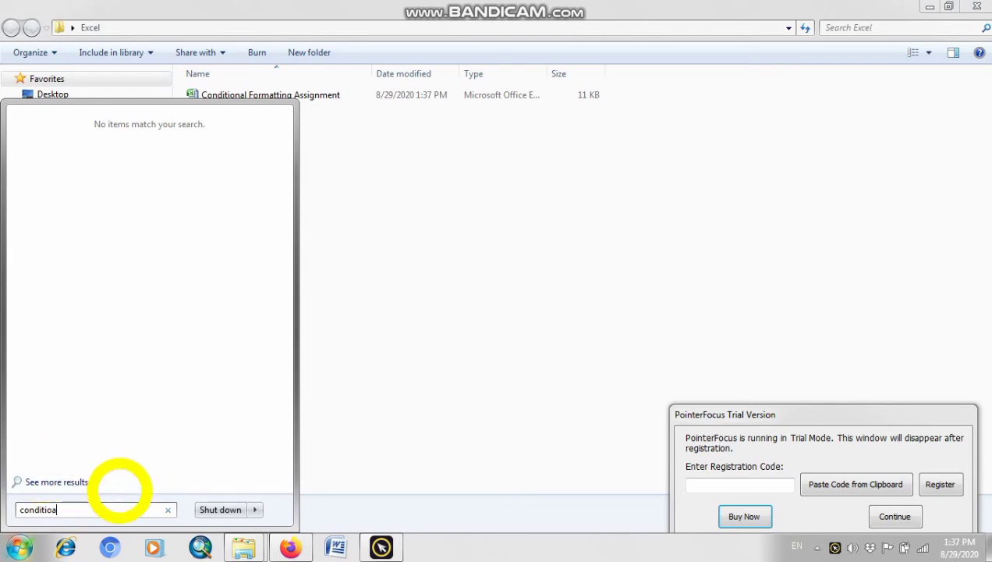
pyautogui.press('BackSpace')
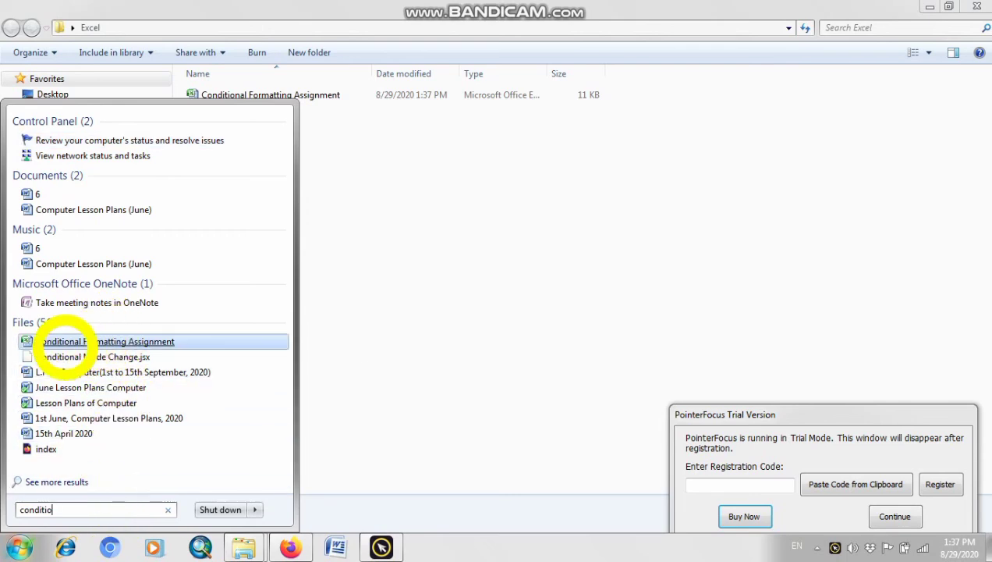
pyautogui.click(117, 341)
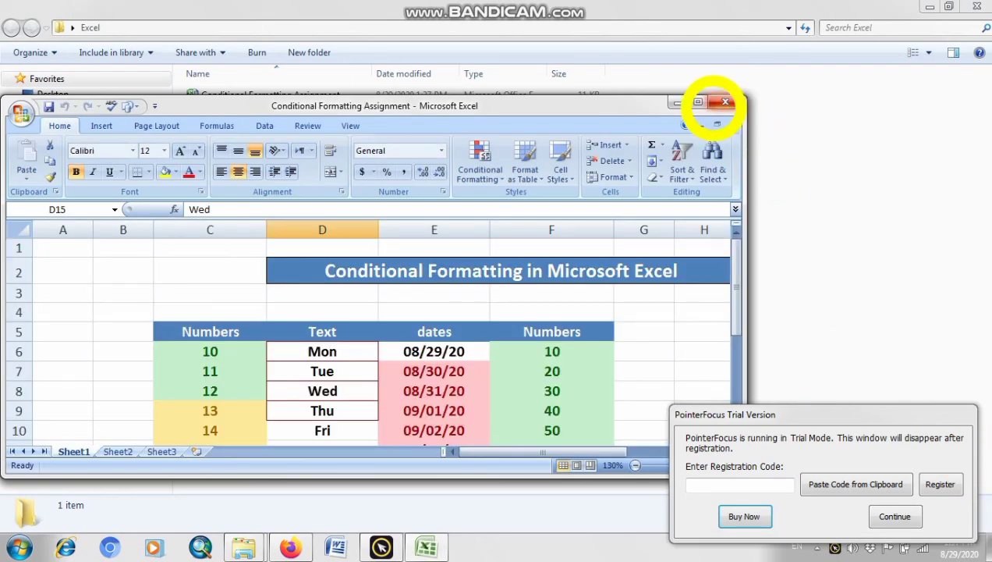
pyautogui.click(697, 102)
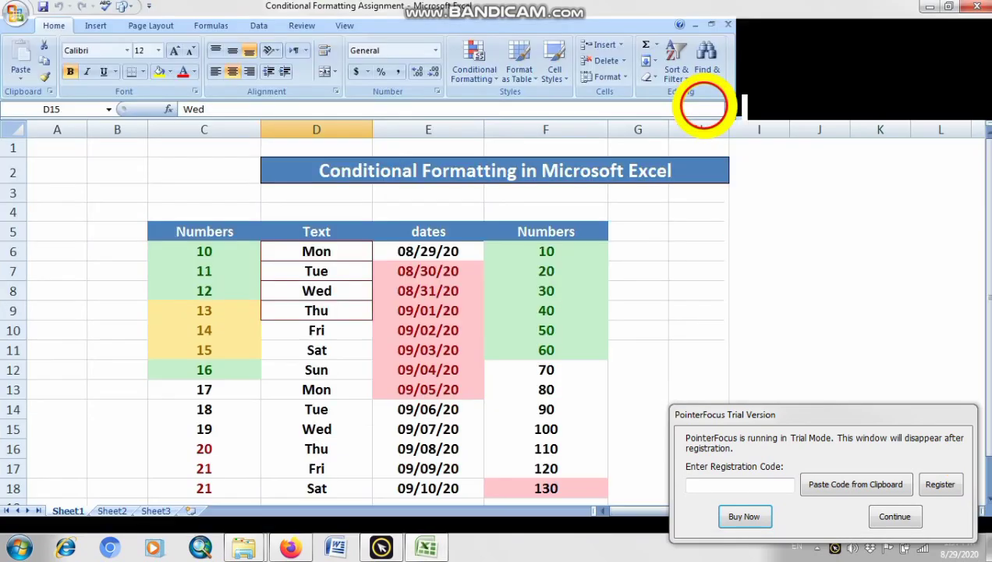